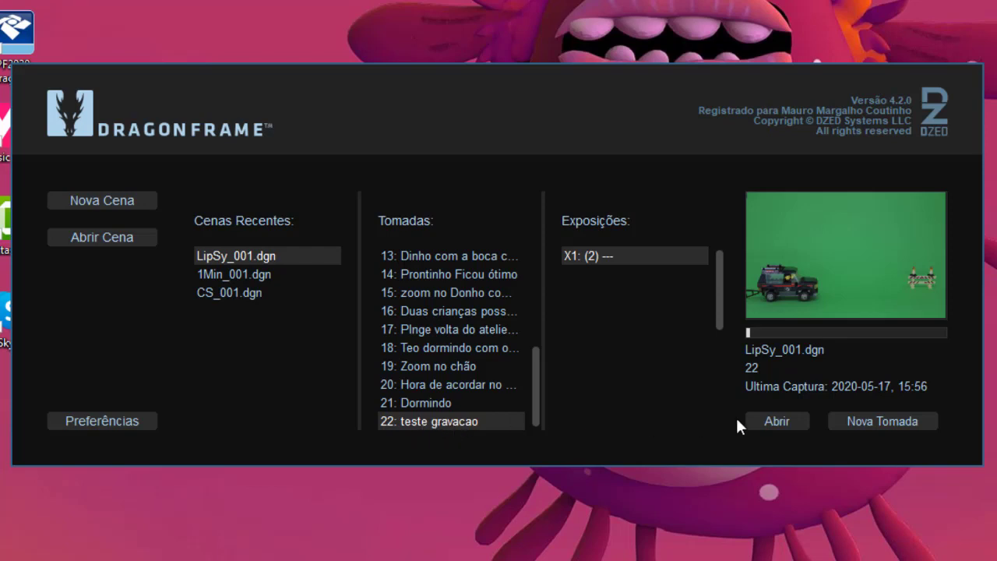
Create take 23 of the LipSy_001 scene with the description "tutorial do Dragonframe".
left_click(899, 423)
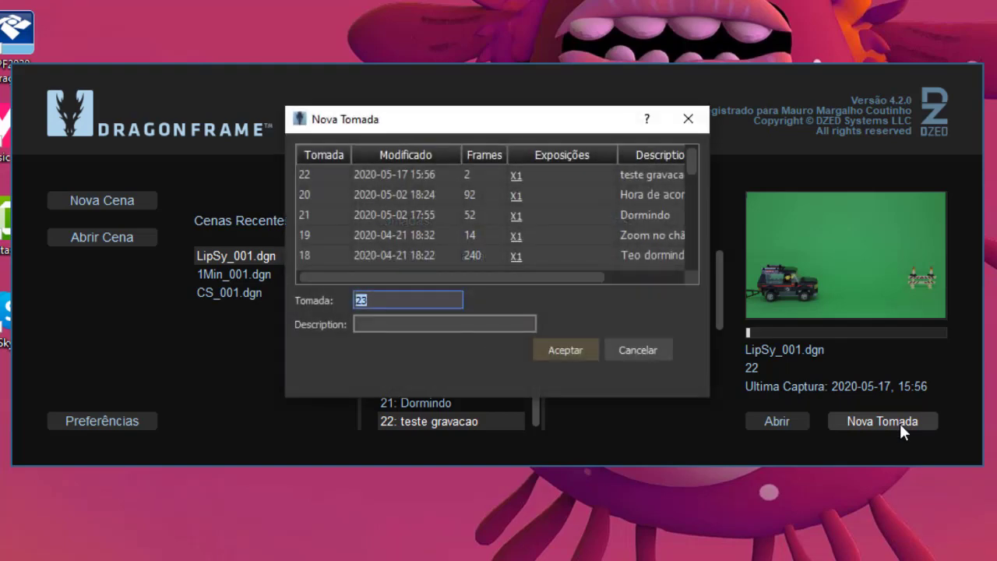
left_click(433, 325)
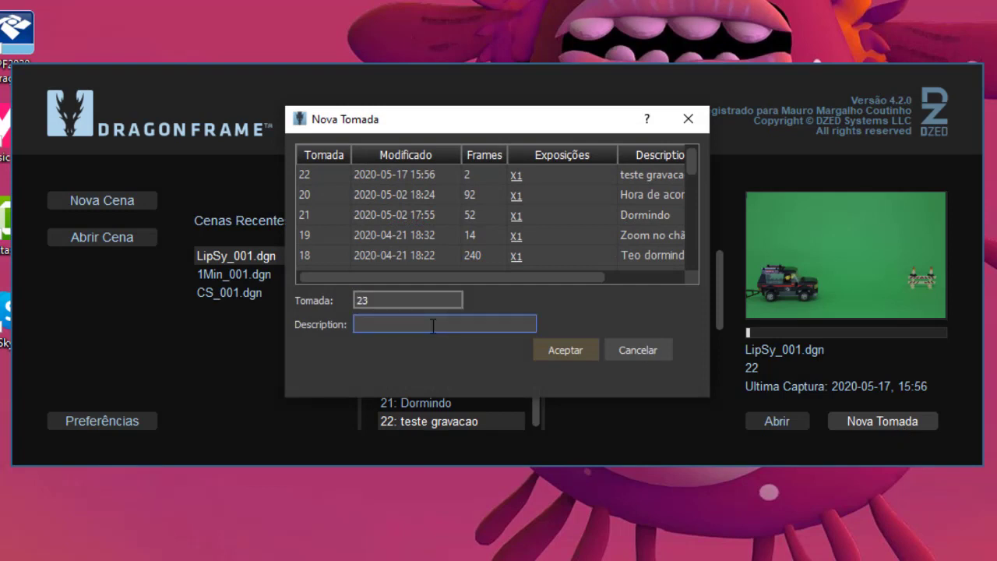
type("tutorial do Dragonframe")
left_click(565, 350)
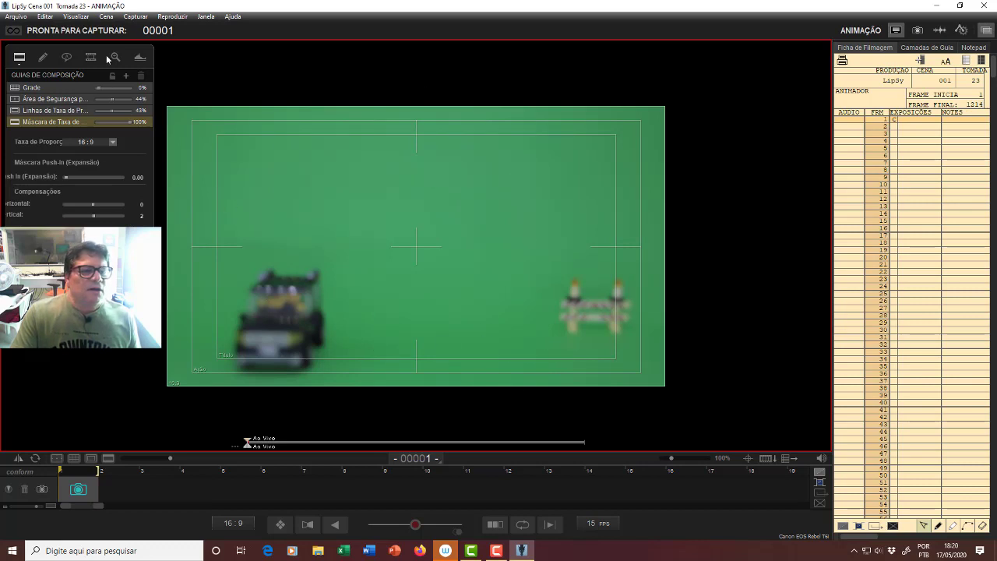
Look at the drawing layer tools and return to the composition guides.
left_click(42, 60)
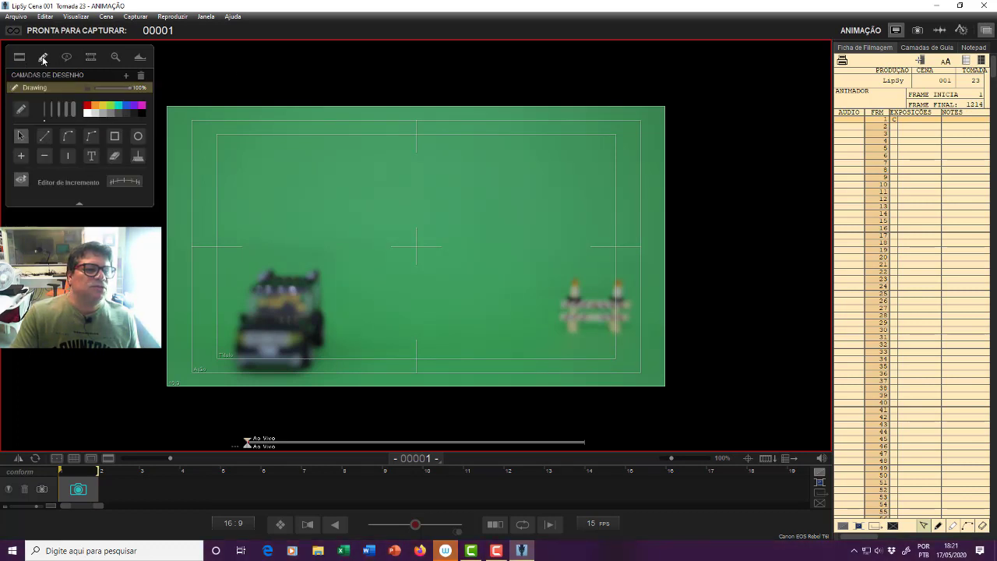
left_click(19, 57)
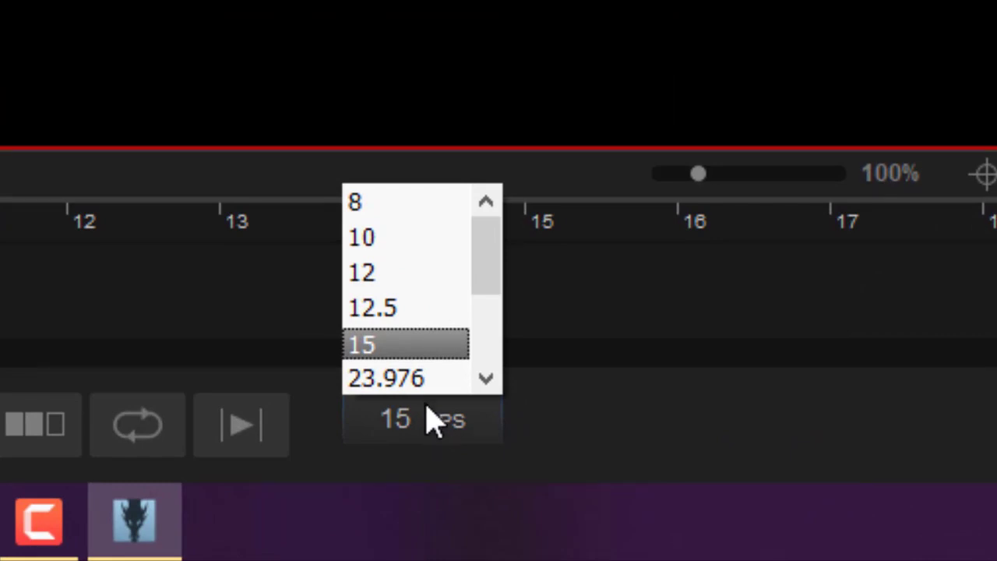
Choose 15 FPS as the frame rate and review the other available rates without changing it.
left_click(407, 344)
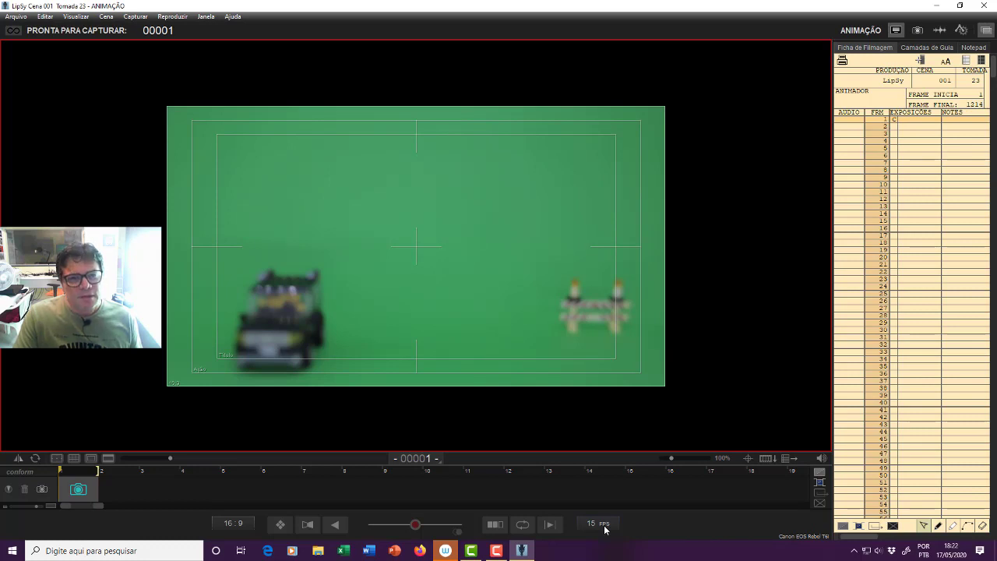
left_click(597, 523)
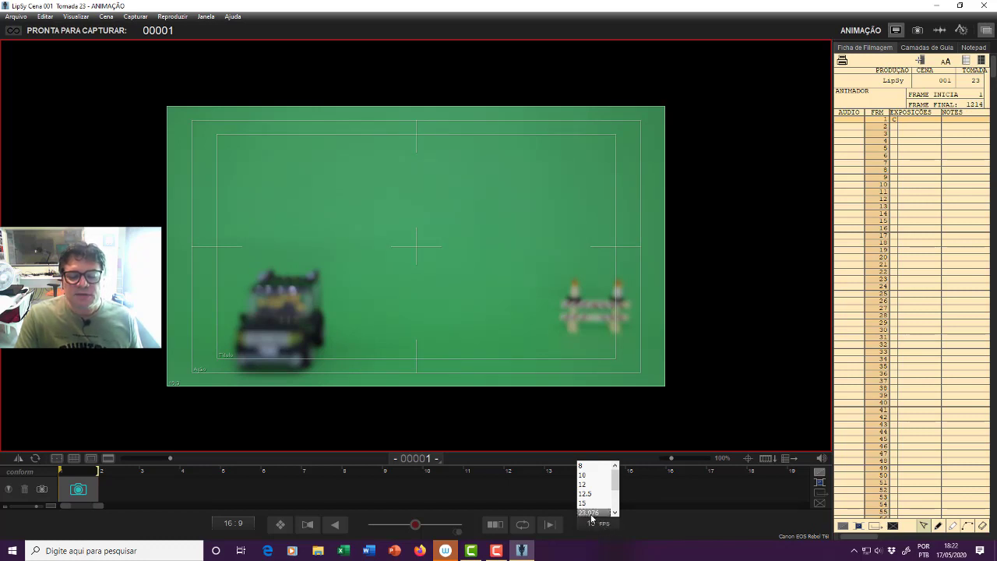
left_click(632, 528)
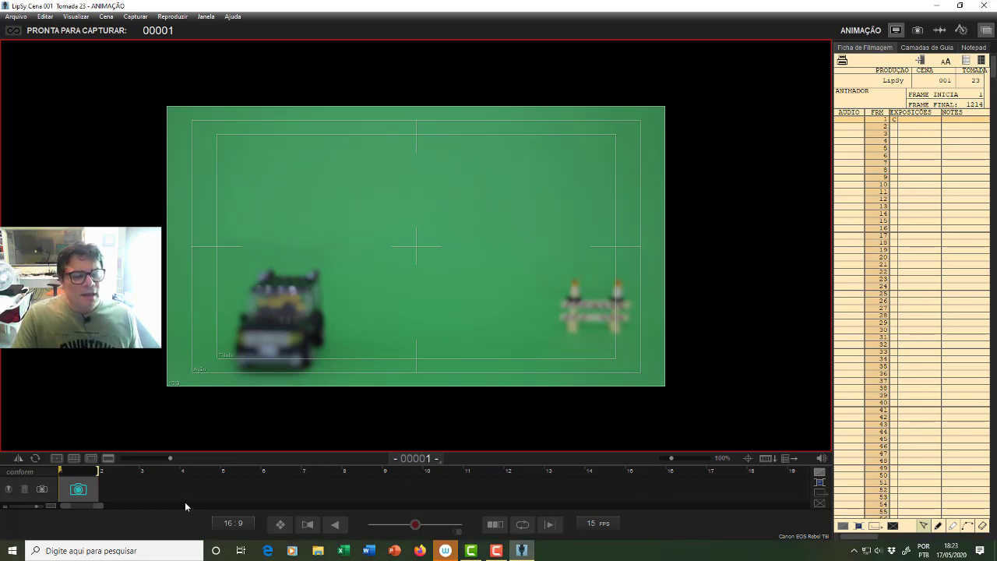
Switch to the Cinematography workspace, raise the camera's ISO to 400 and bring it back to 100.
mouse_move(109, 357)
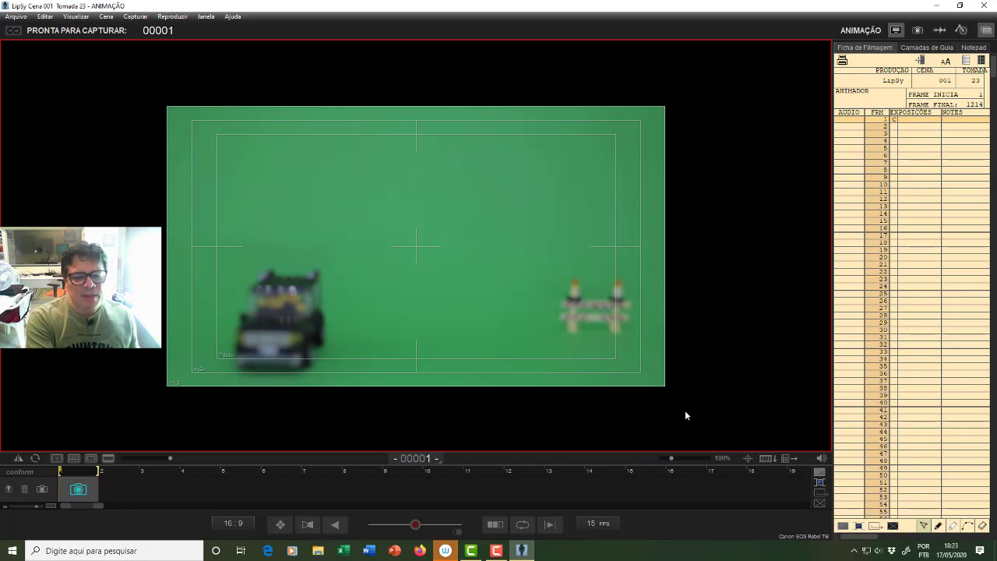
mouse_move(643, 376)
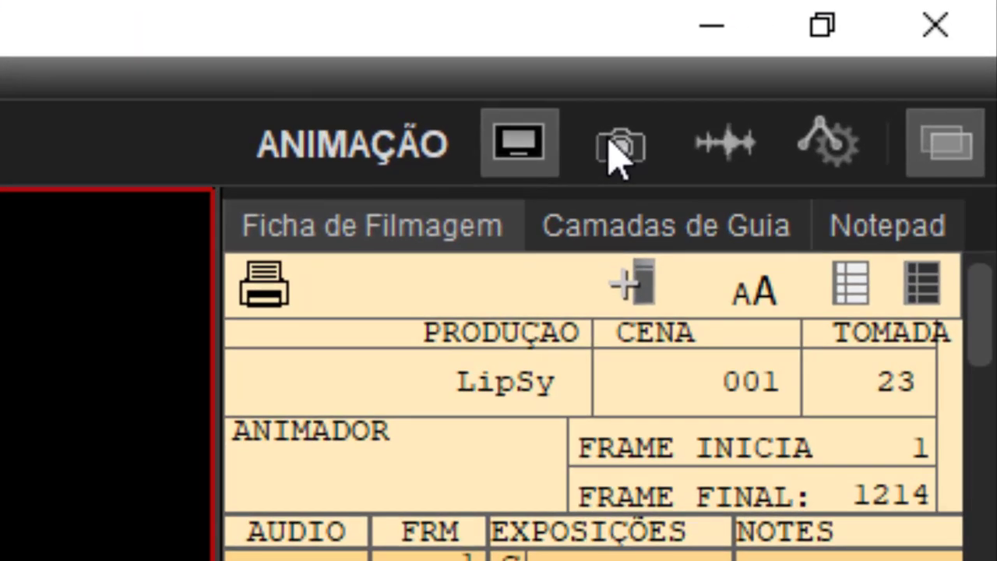
left_click(609, 144)
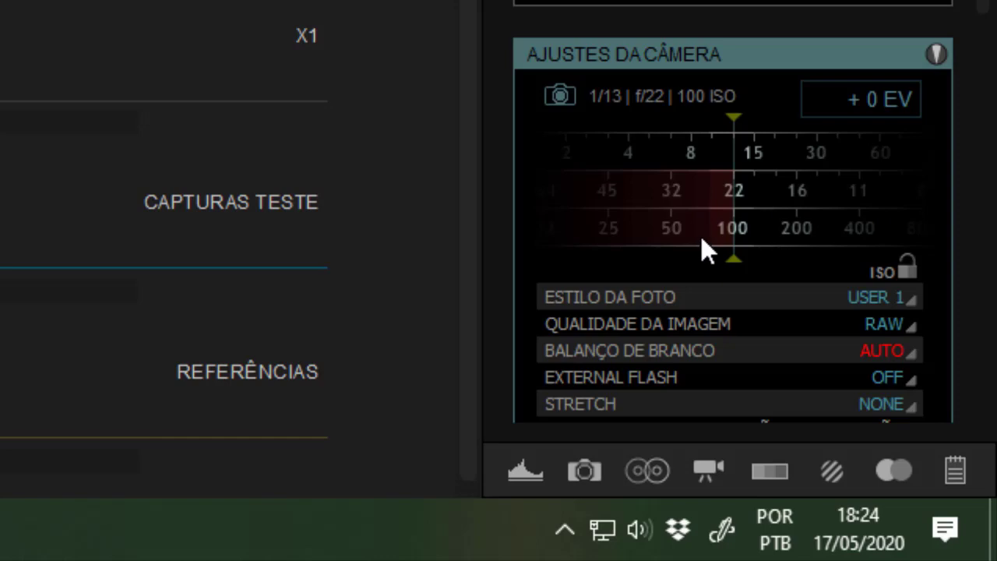
left_click_drag(798, 229, 700, 230)
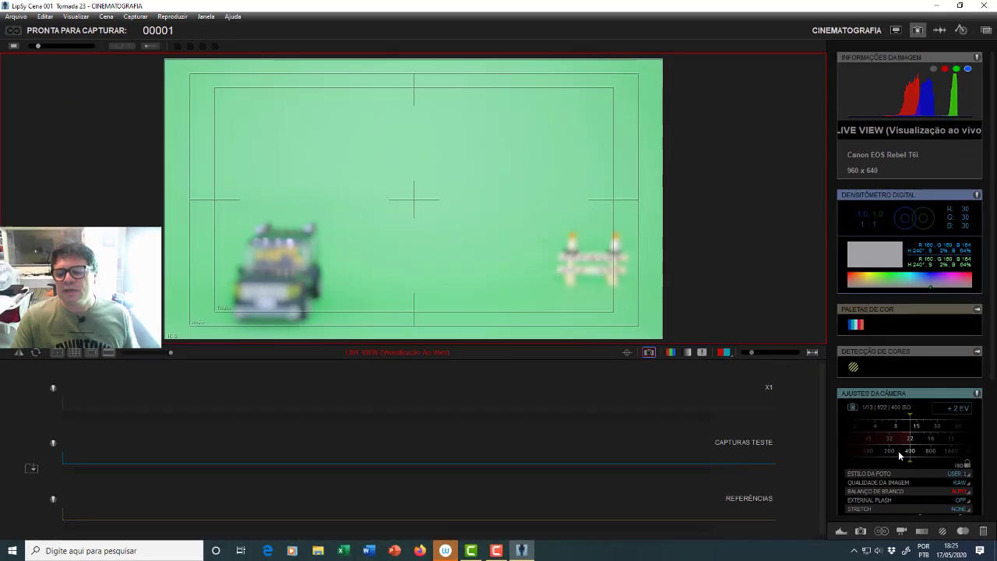
left_click_drag(901, 455, 948, 455)
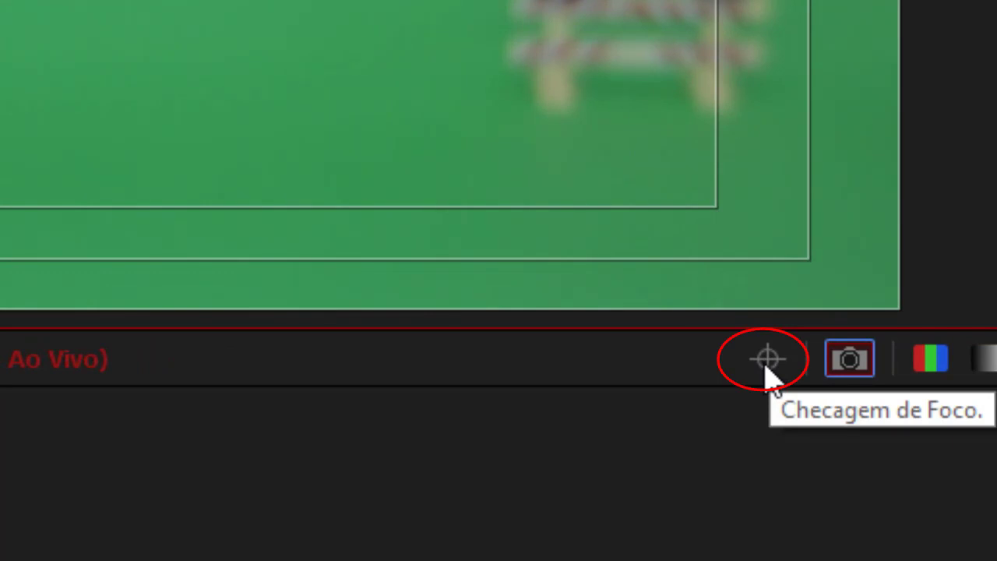
Run a focus check on the toy car by magnifying its windshield, and return to the full live view.
left_click(767, 362)
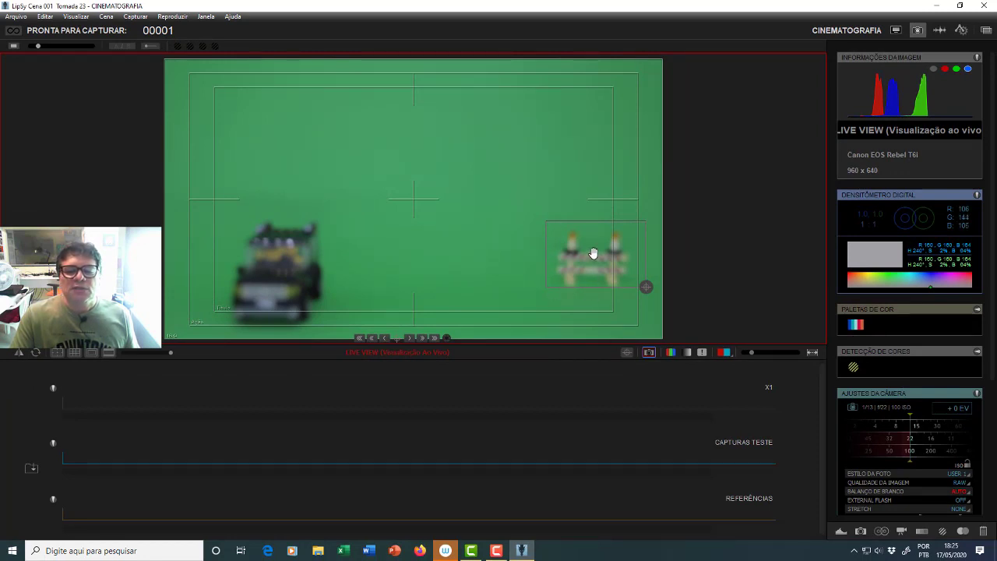
left_click_drag(592, 253, 283, 256)
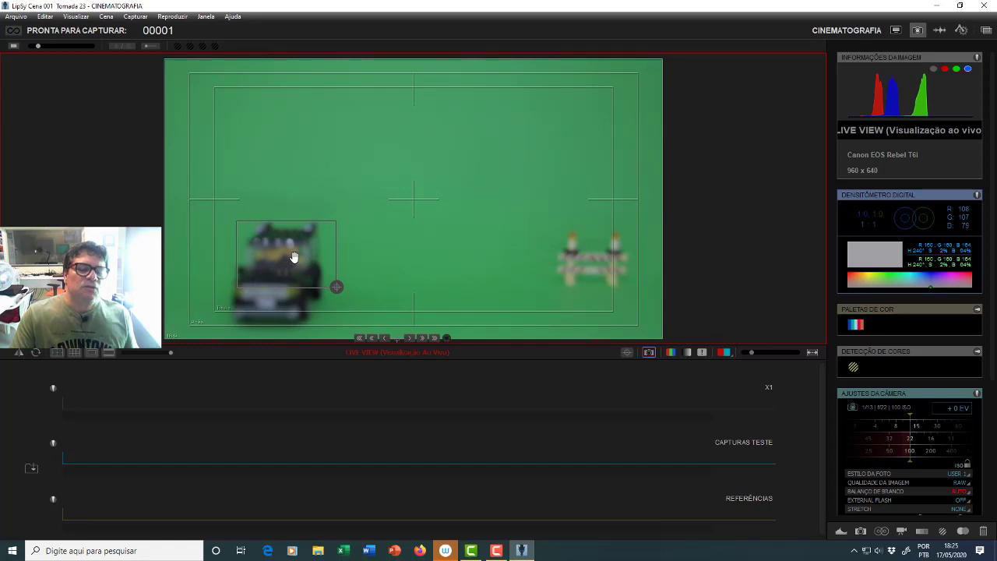
double_click(294, 257)
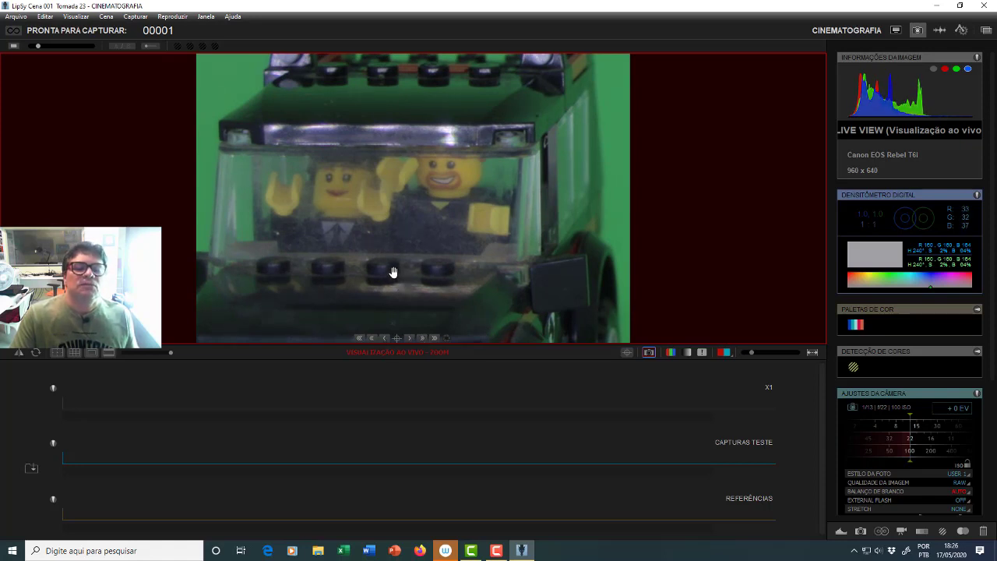
left_click(627, 353)
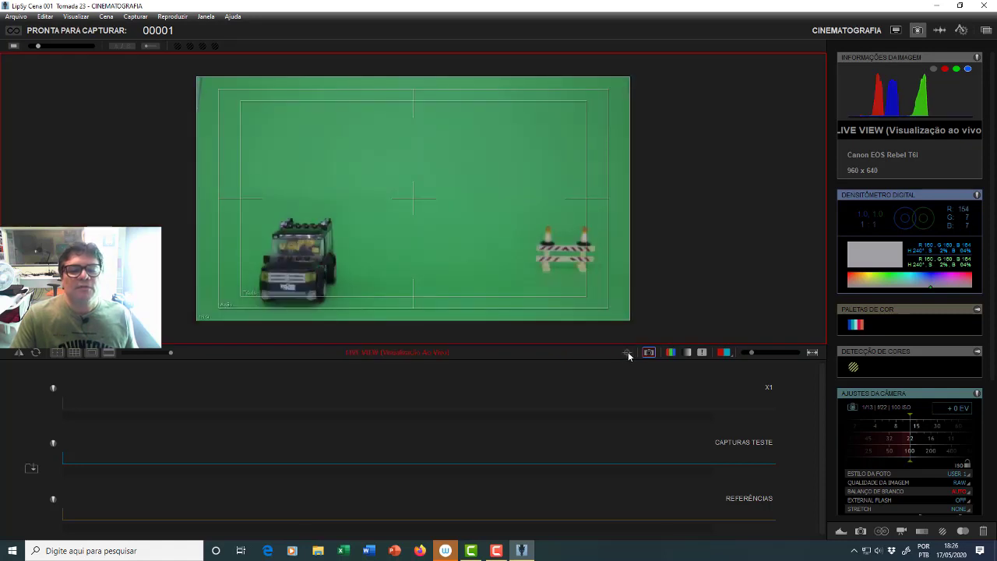
Check the framing in the Animation workspace, and capture frame 1 of the take from the Cinematography workspace.
left_click(895, 31)
left_click(896, 31)
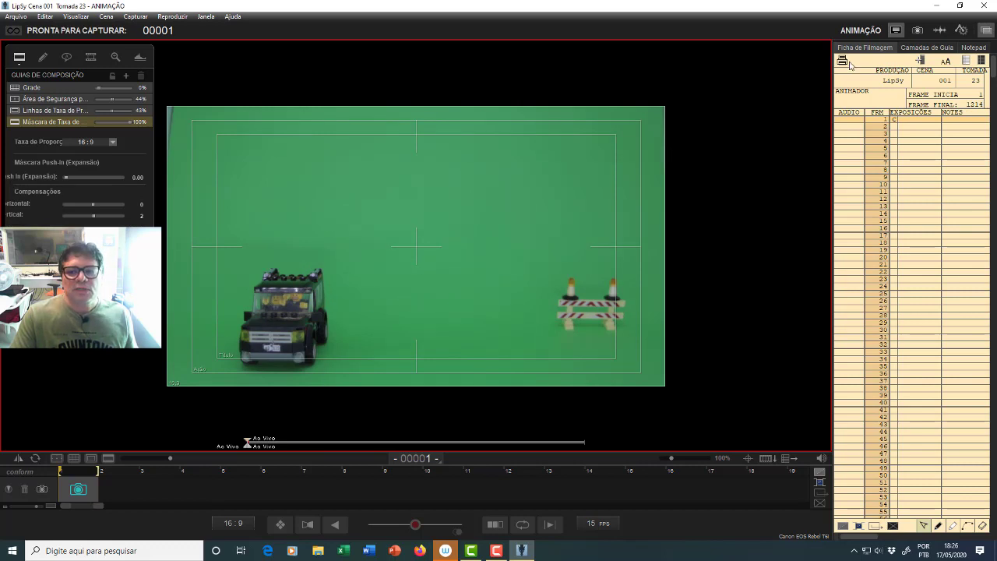
left_click(919, 31)
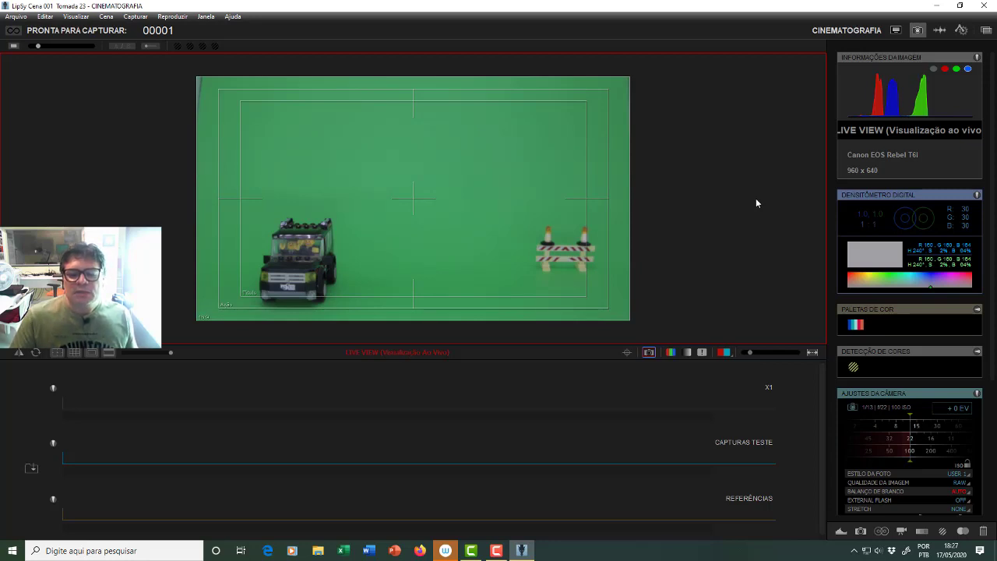
key("Return")
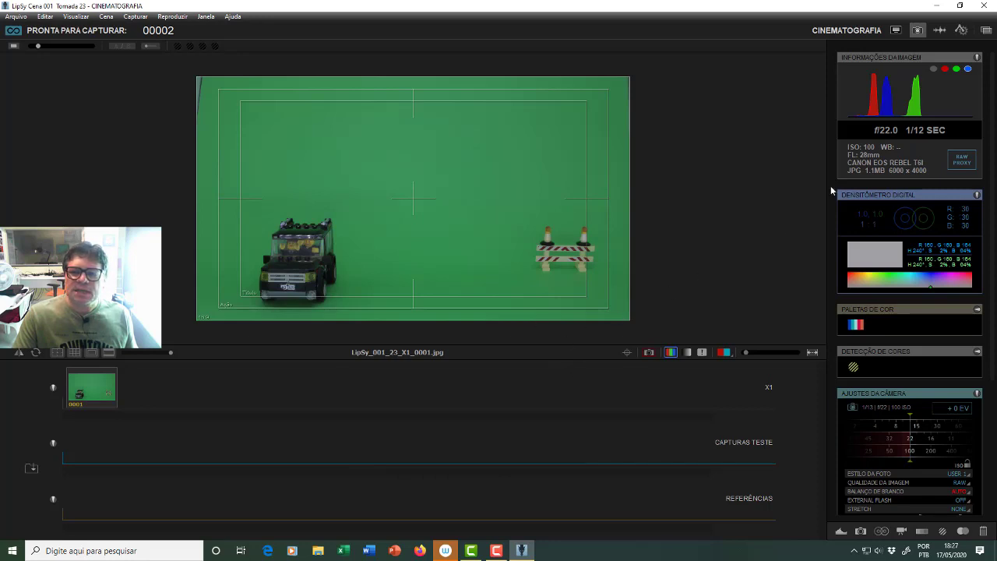
Return to the Animation workspace, review the guide layers list and go back to the exposure sheet.
left_click(897, 31)
mouse_move(746, 202)
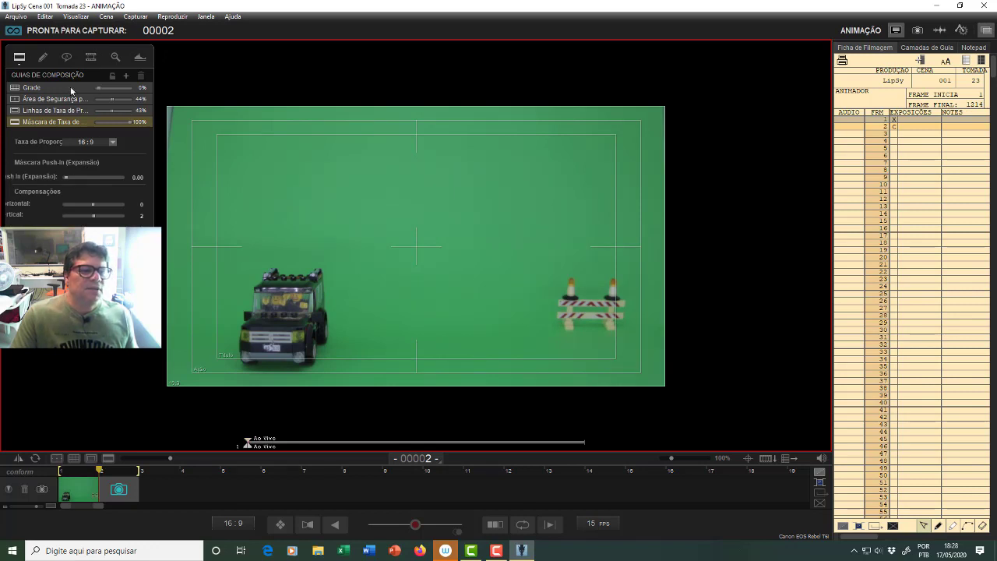
left_click(928, 48)
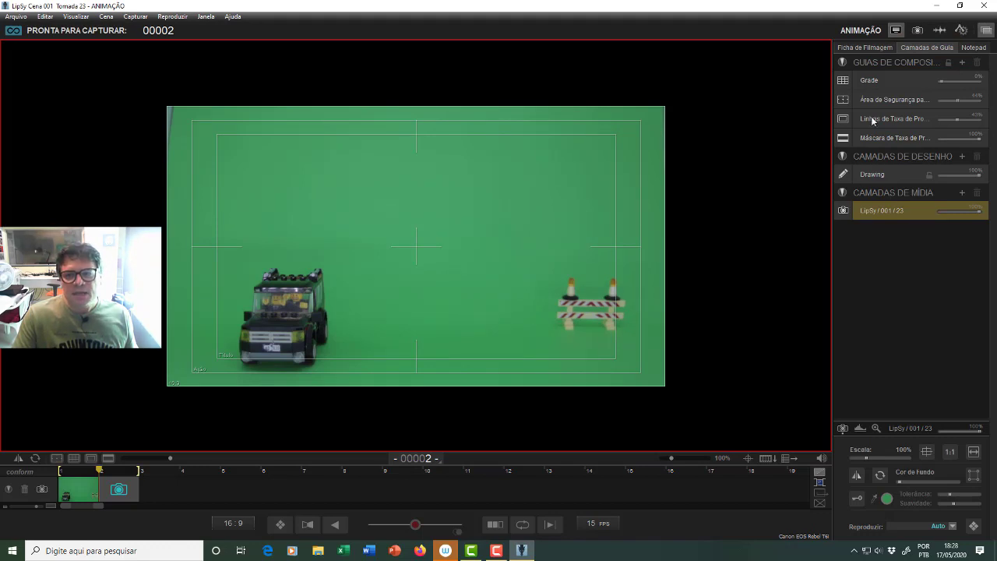
left_click(866, 47)
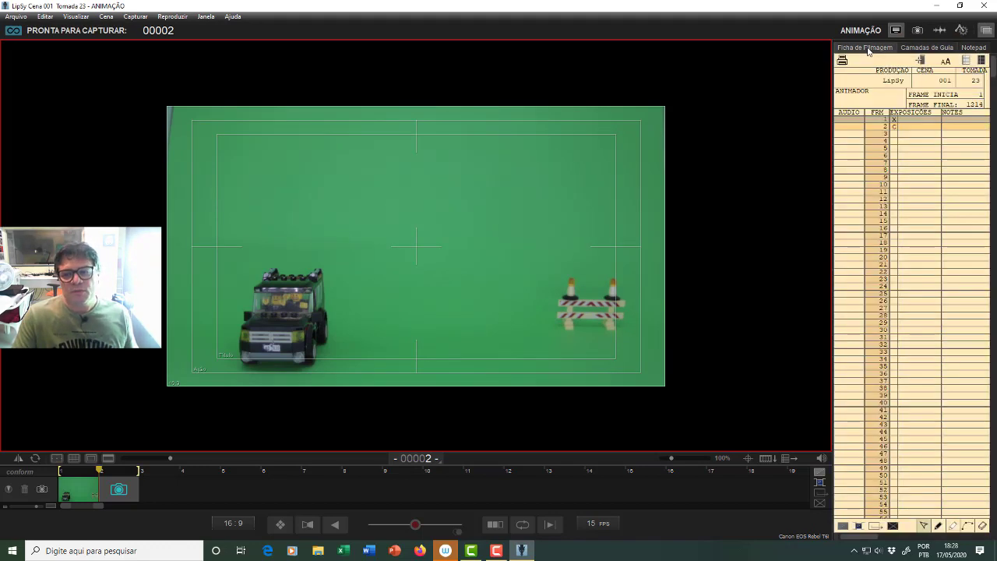
left_click(916, 49)
left_click(878, 48)
Try full opacity on the grid and safe area guides, settling on 41% for the grid and 48% for the safe area.
mouse_move(226, 104)
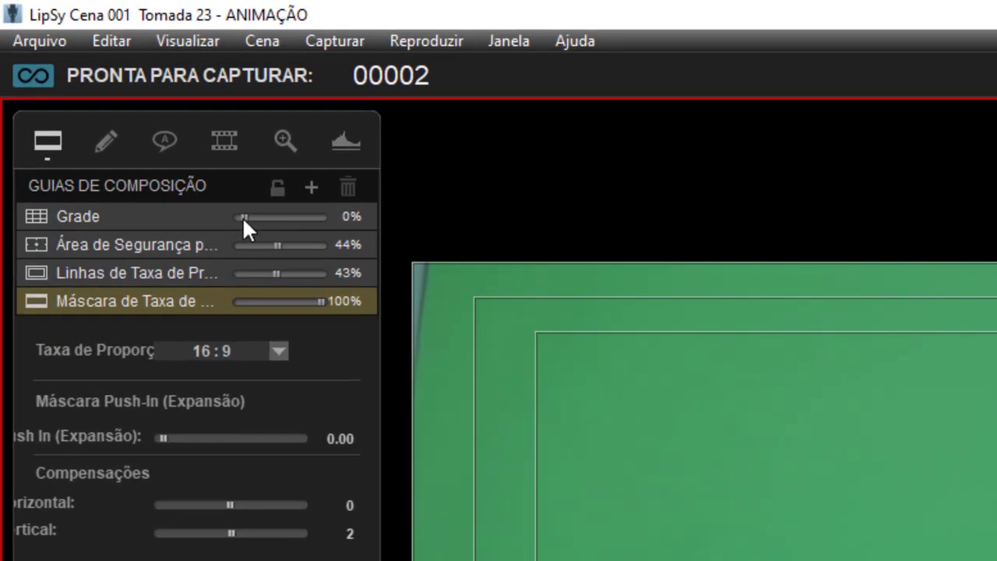
left_click_drag(242, 217, 323, 216)
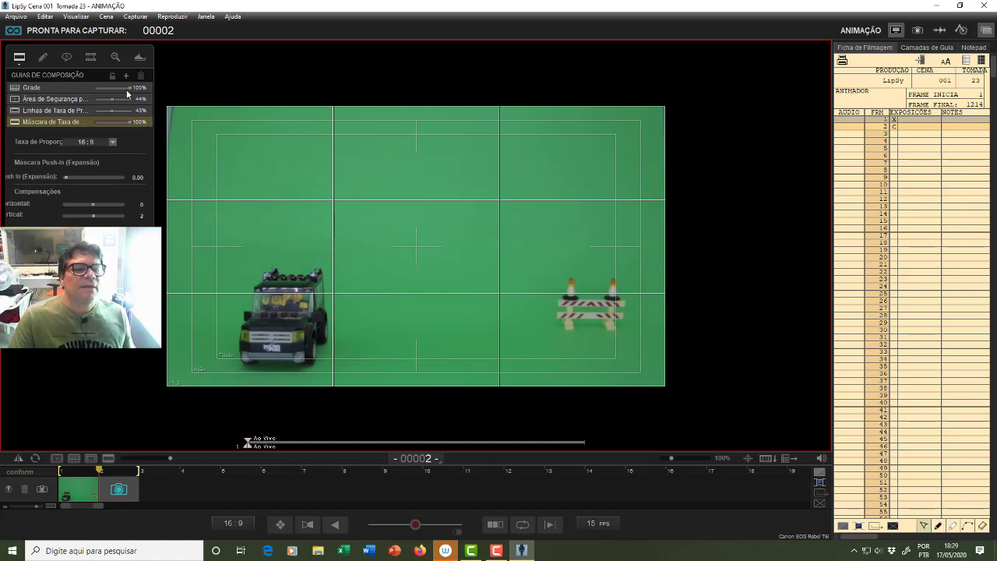
left_click_drag(131, 91, 114, 91)
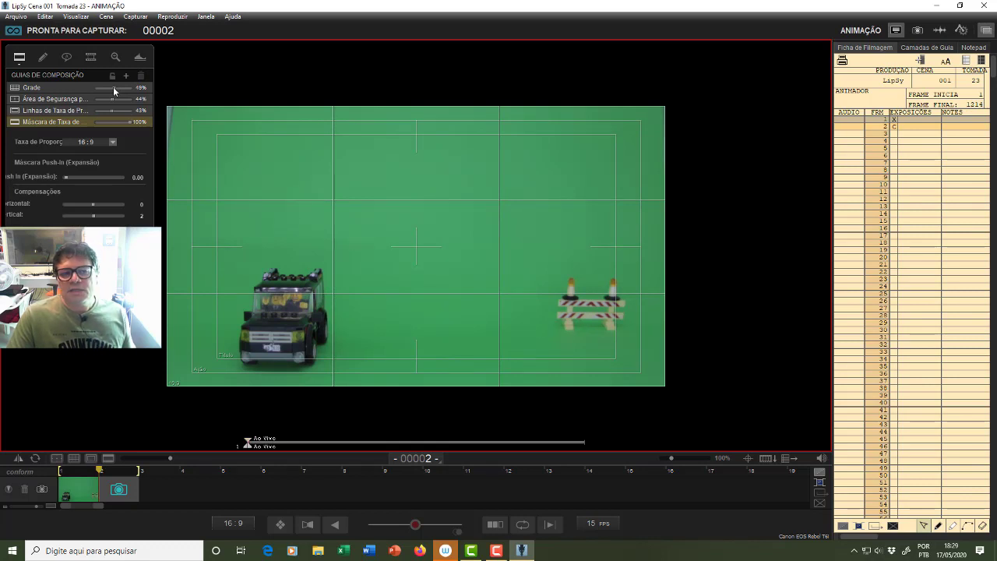
mouse_move(113, 91)
left_mouse_down()
mouse_move(88, 90)
mouse_move(144, 91)
mouse_move(88, 91)
mouse_move(123, 91)
mouse_move(111, 92)
left_mouse_up()
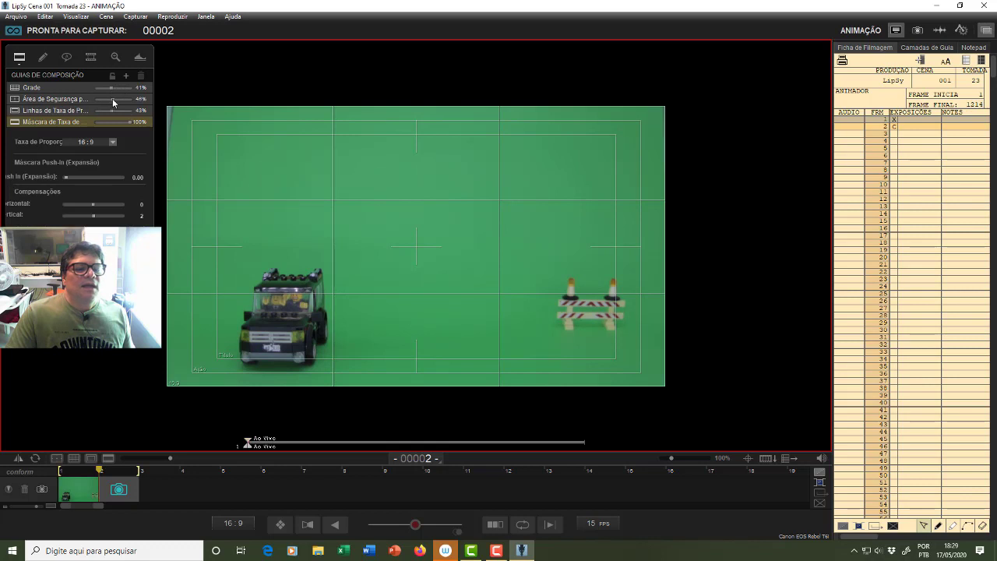
left_click_drag(118, 101, 137, 100)
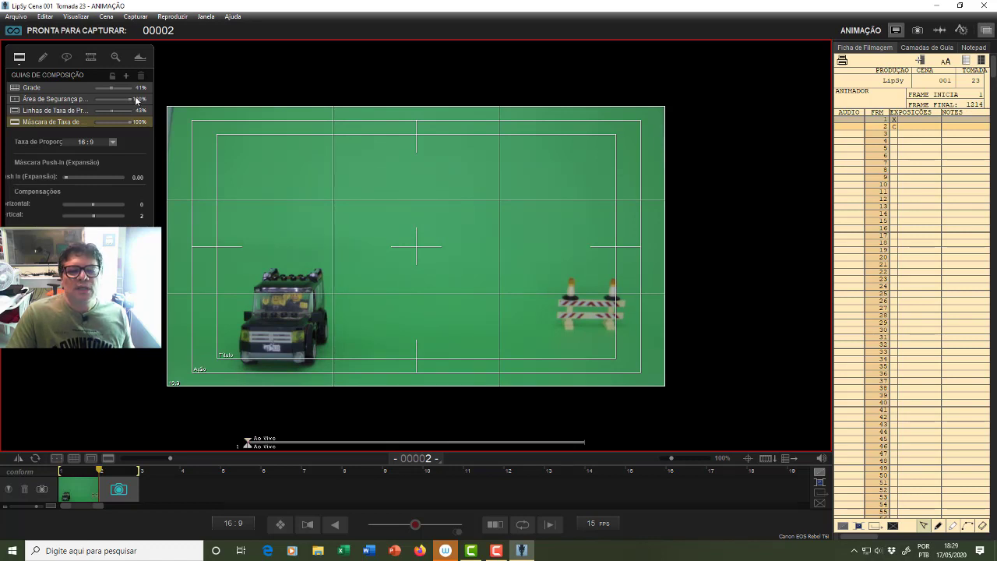
left_click_drag(126, 100, 113, 103)
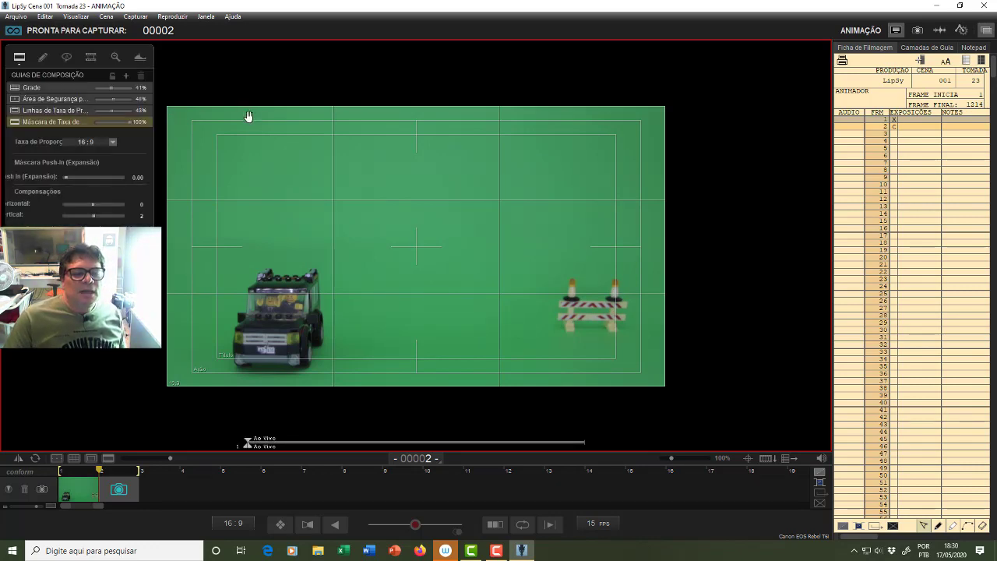
Recheck the toy car's focus in the Cinematography workspace by magnifying its cabin and returning to the full view.
left_click(917, 30)
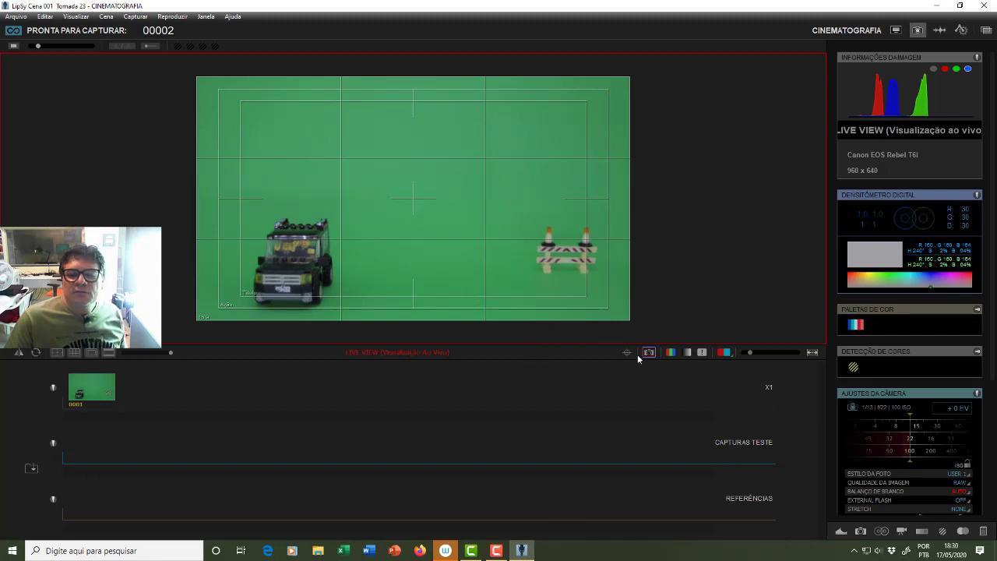
left_click_drag(287, 247, 283, 247)
double_click(304, 242)
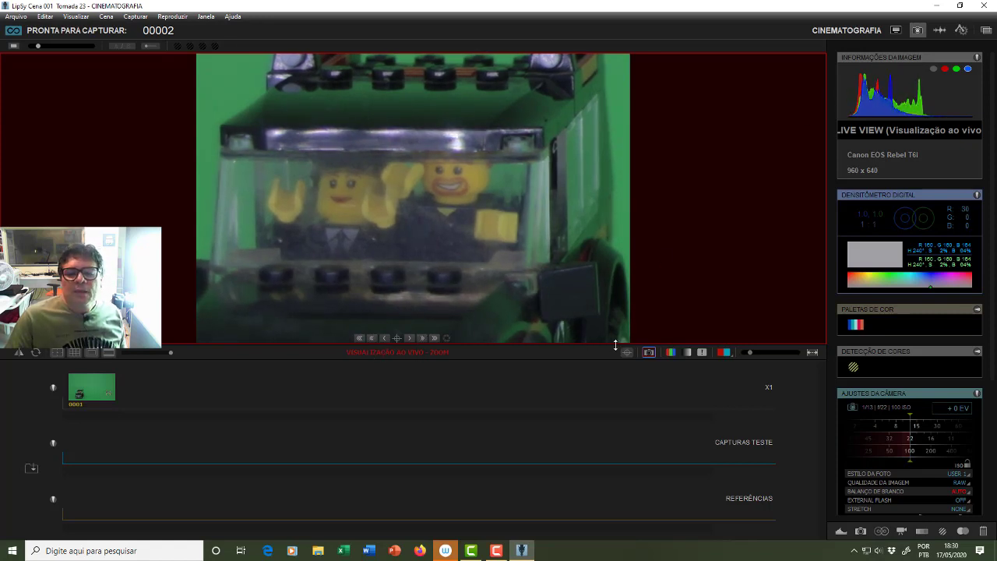
double_click(701, 256)
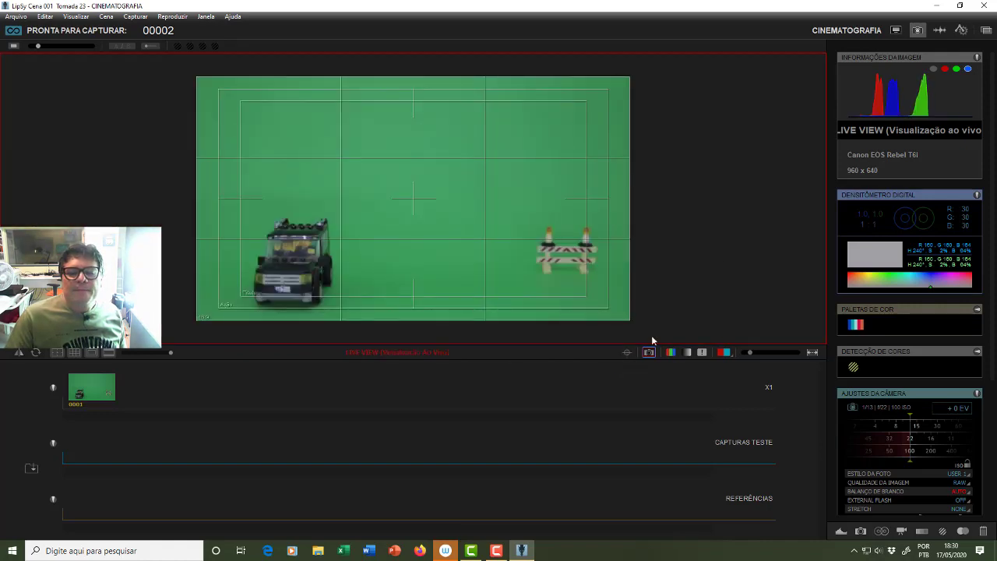
In the Animation workspace, set the aspect ratio mask to 4:3.
left_click(895, 30)
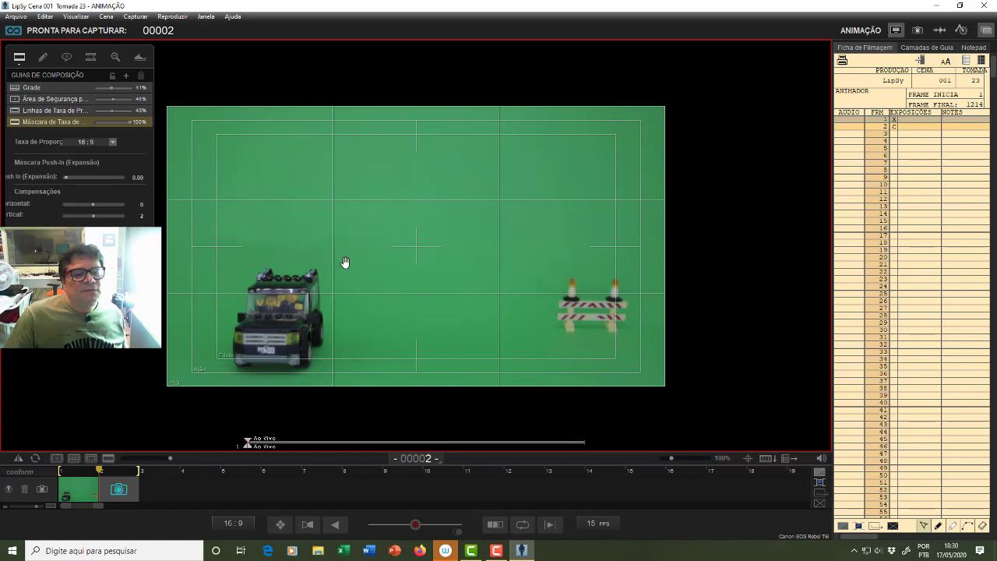
left_click(114, 144)
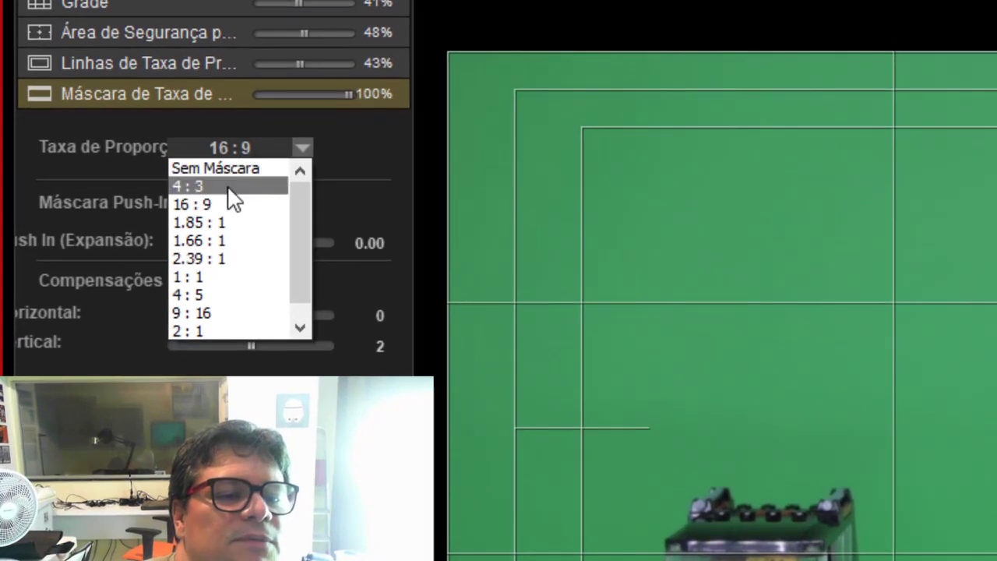
left_click(229, 189)
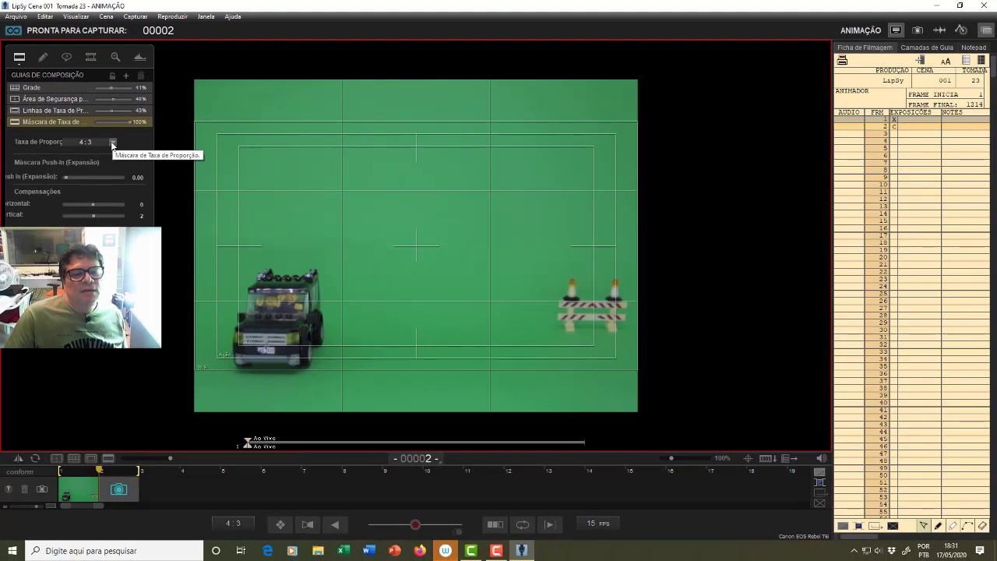
Change the aspect ratio mask to 16:9.
left_click(112, 144)
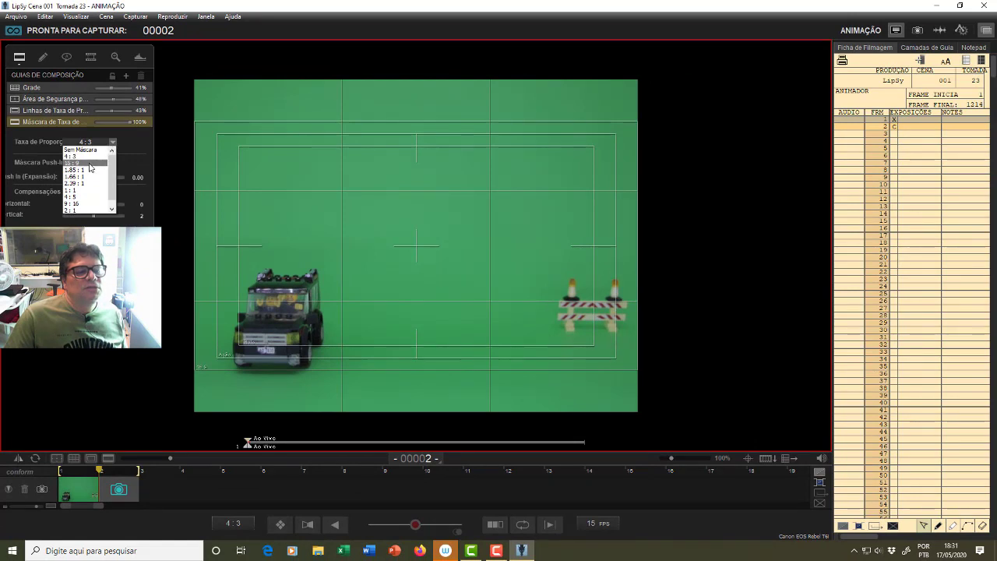
left_click(90, 163)
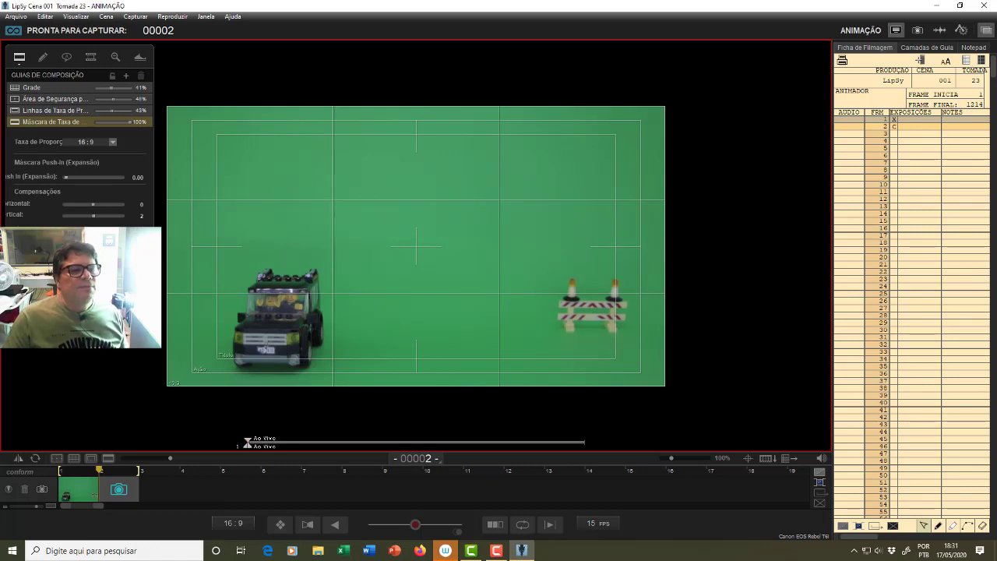
On the drawing layer, draw a curved motion path from the jeep's front wheels around beside the barrier and back to its roof.
left_click(43, 59)
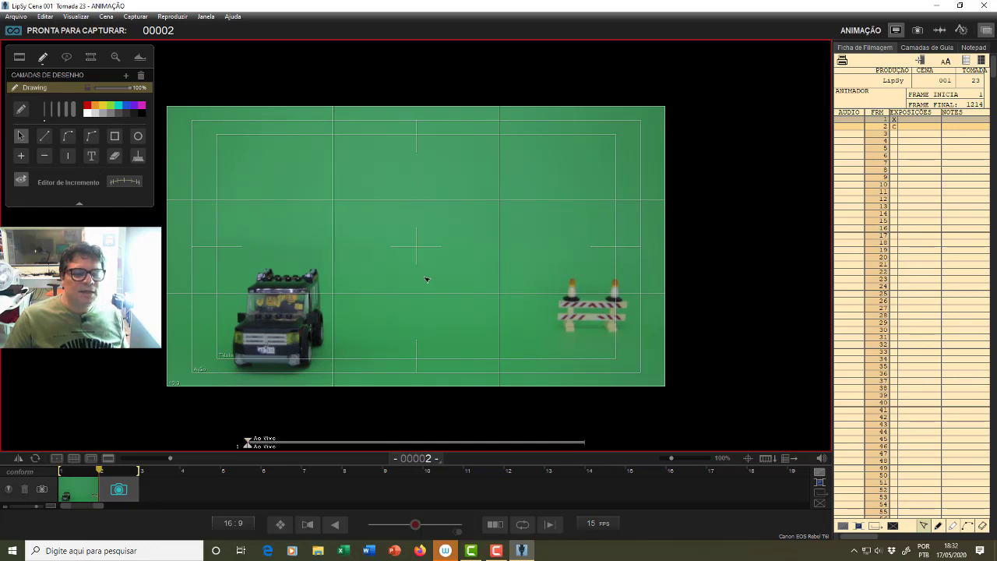
left_click(67, 138)
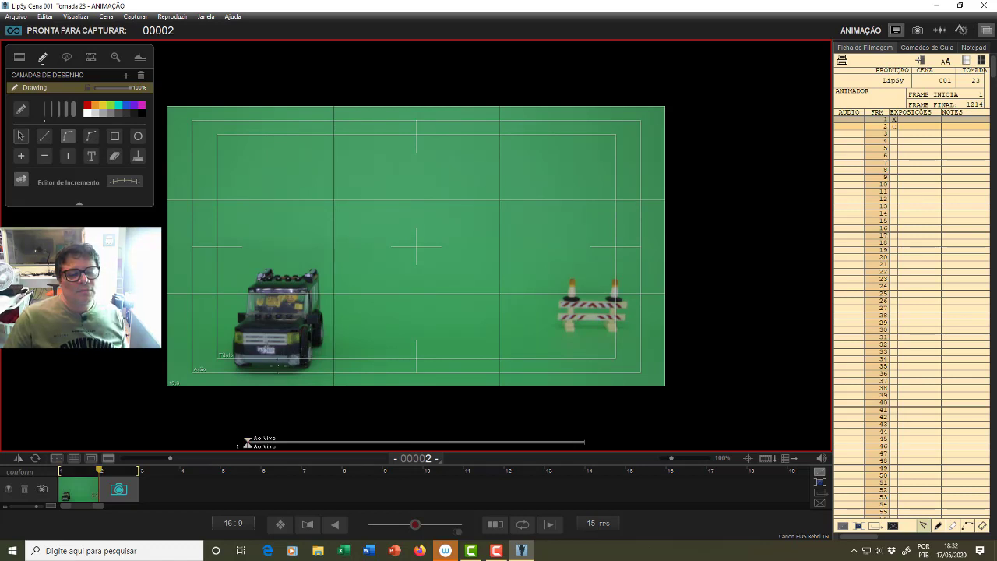
left_click_drag(283, 369, 509, 357)
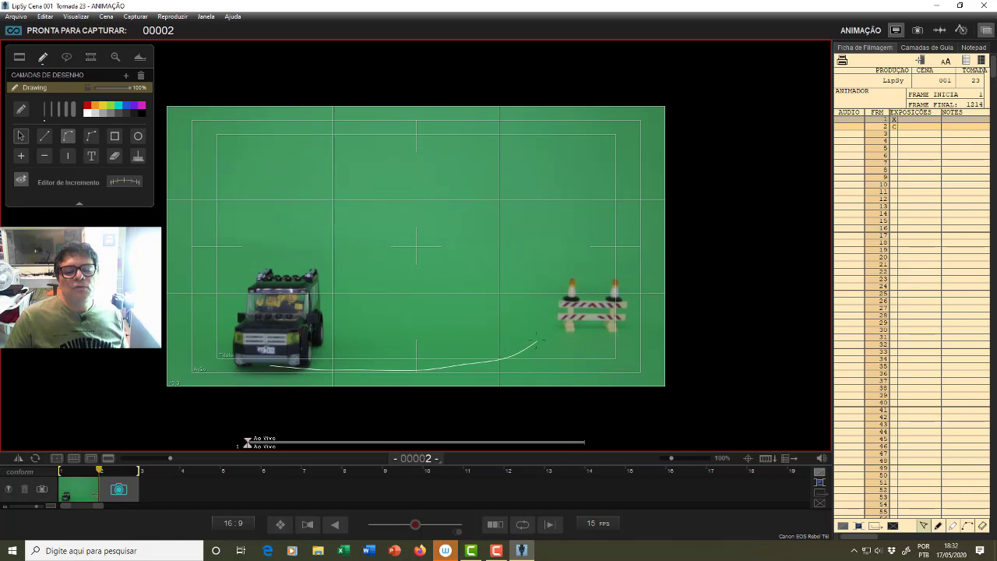
mouse_move(553, 313)
left_mouse_down()
mouse_move(557, 279)
mouse_move(531, 256)
mouse_move(423, 231)
mouse_move(336, 231)
mouse_move(288, 280)
left_mouse_up()
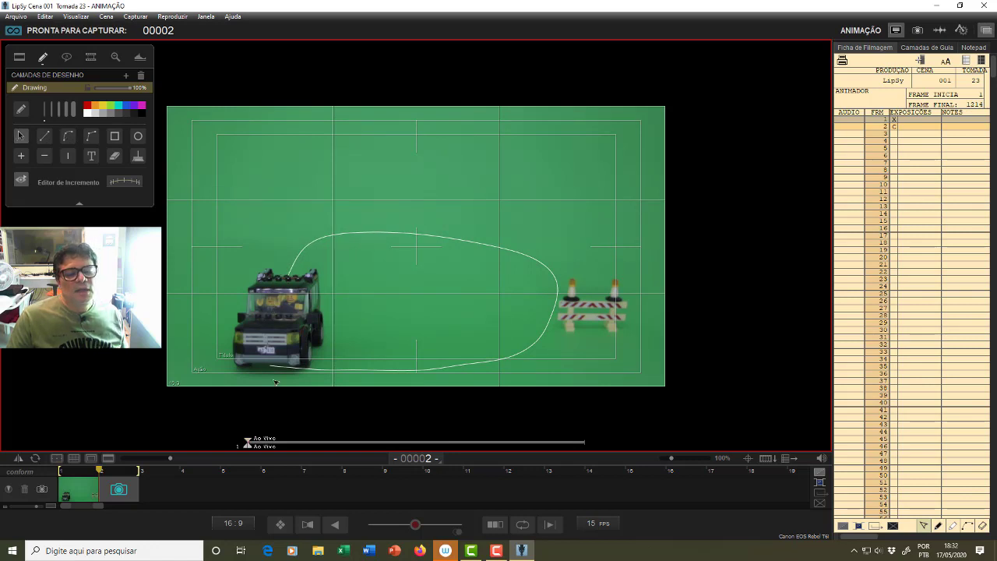
Select the drawn path and divide it into 10 increments in the increment editor.
left_click(314, 242)
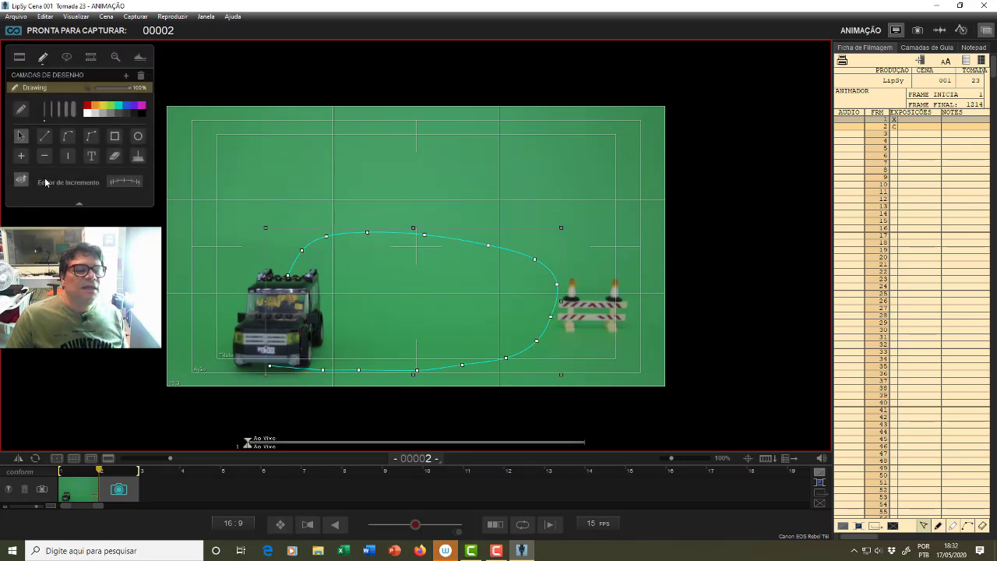
left_click(119, 181)
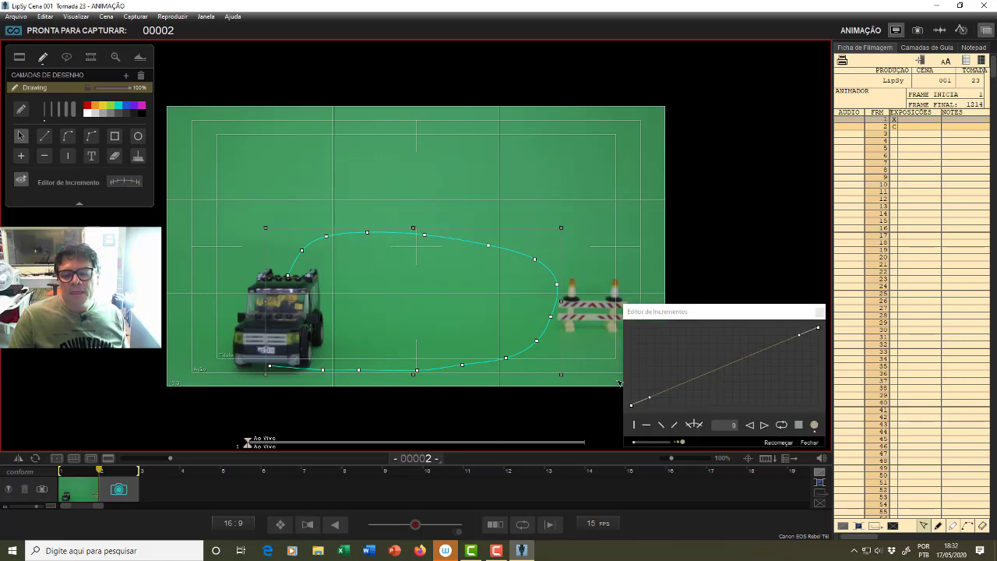
double_click(730, 424)
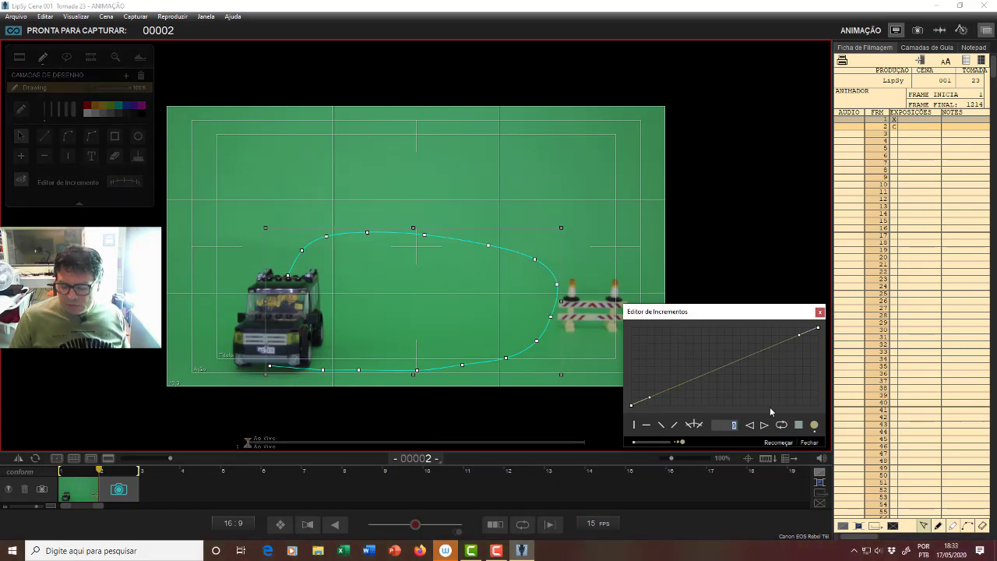
type("10")
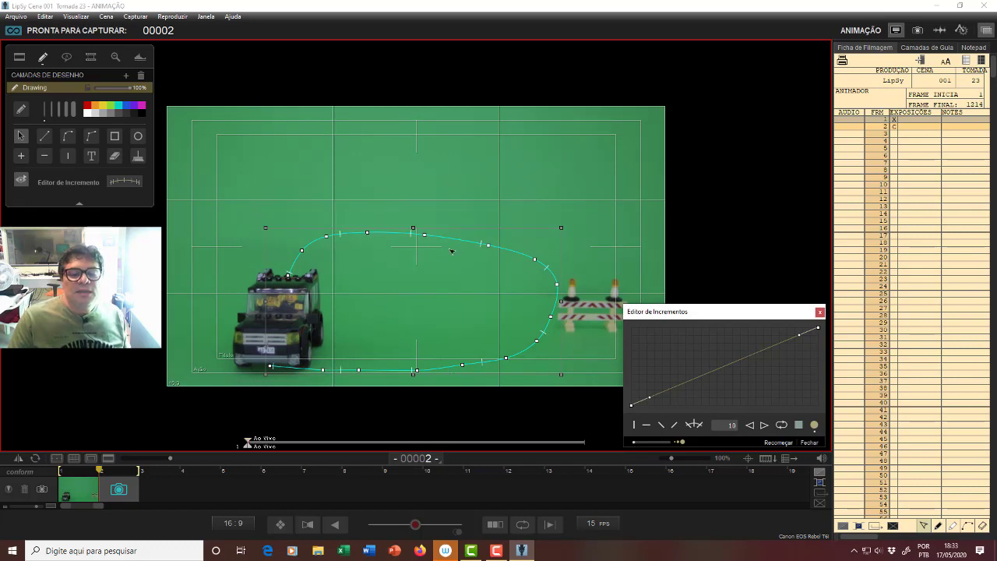
Set the path's number of increments to 20.
left_click(728, 425)
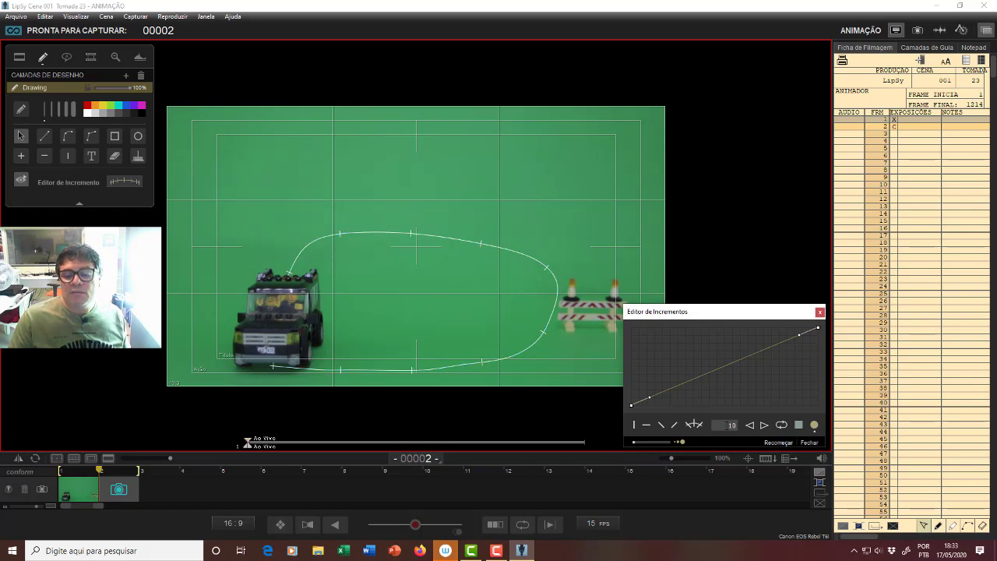
left_click_drag(726, 424, 742, 425)
type("20")
key("Return")
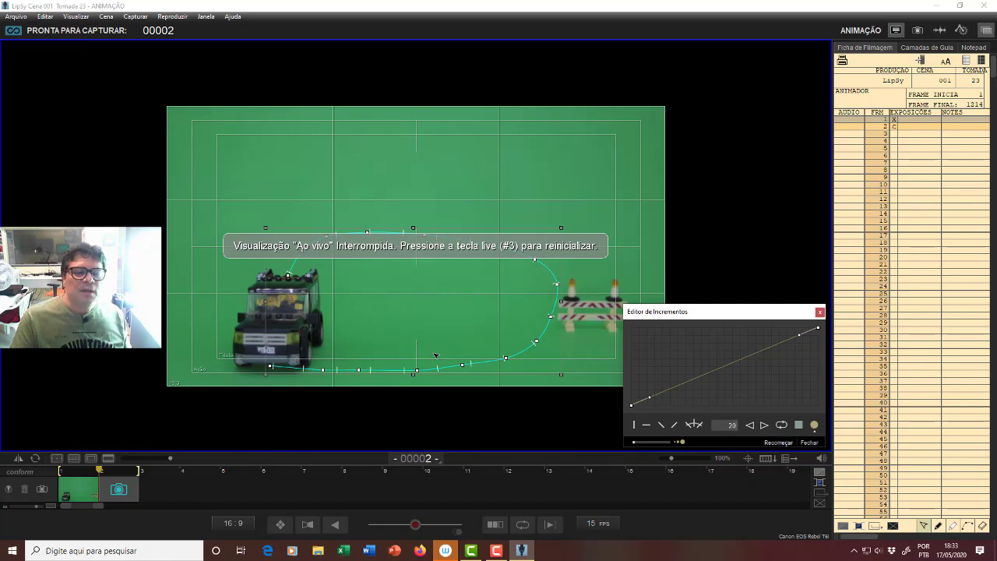
Resume the interrupted live view and restore the path's increment count to 20.
mouse_move(480, 328)
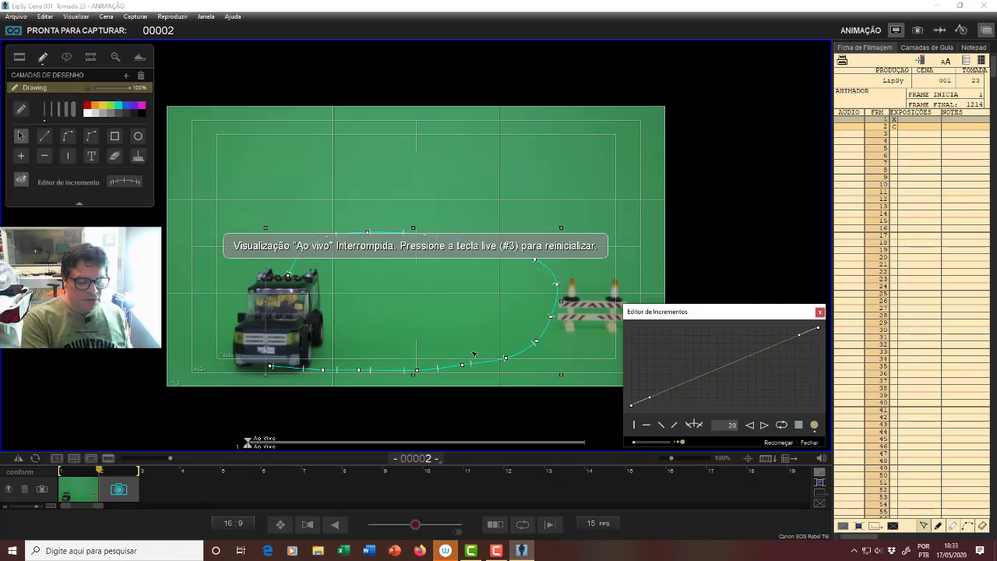
type("3")
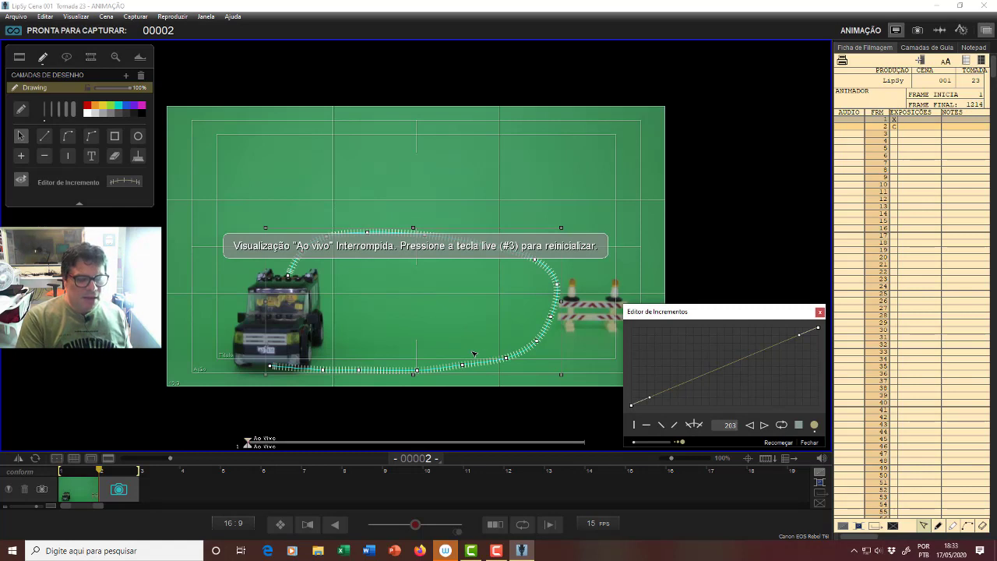
left_click(474, 354)
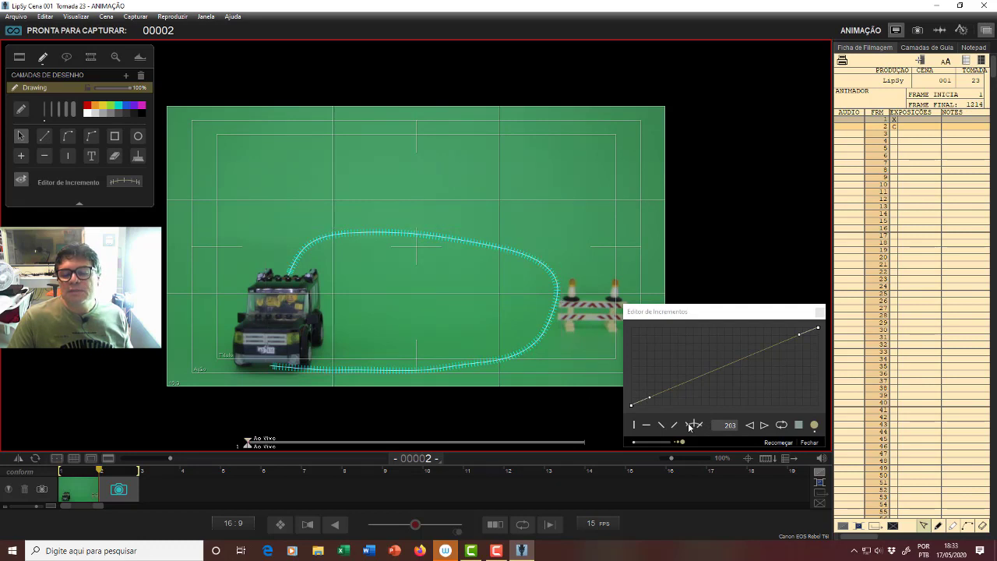
left_click(733, 426)
key("BackSpace")
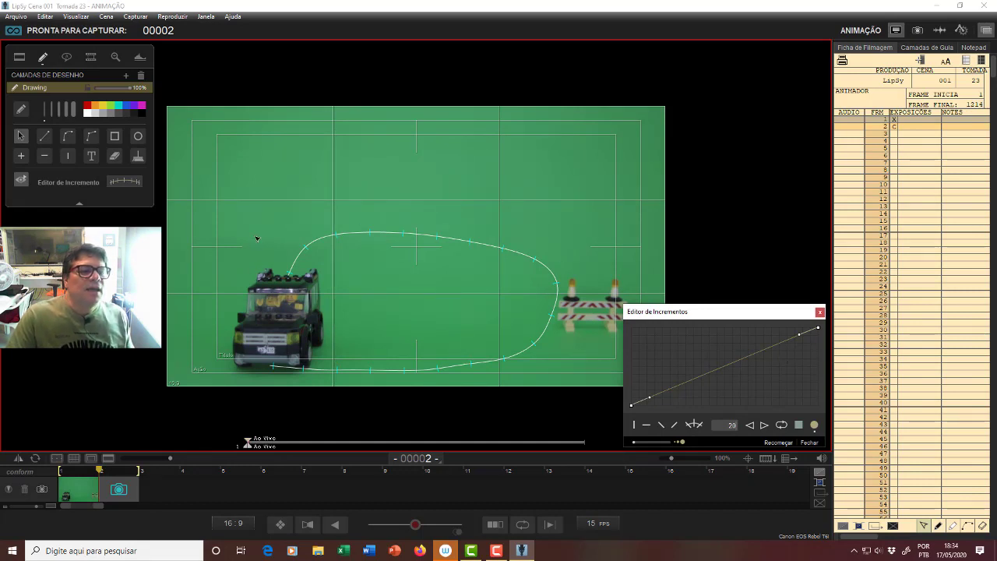
Start a text note in the upper part of the frame, above the jeep.
left_click(93, 157)
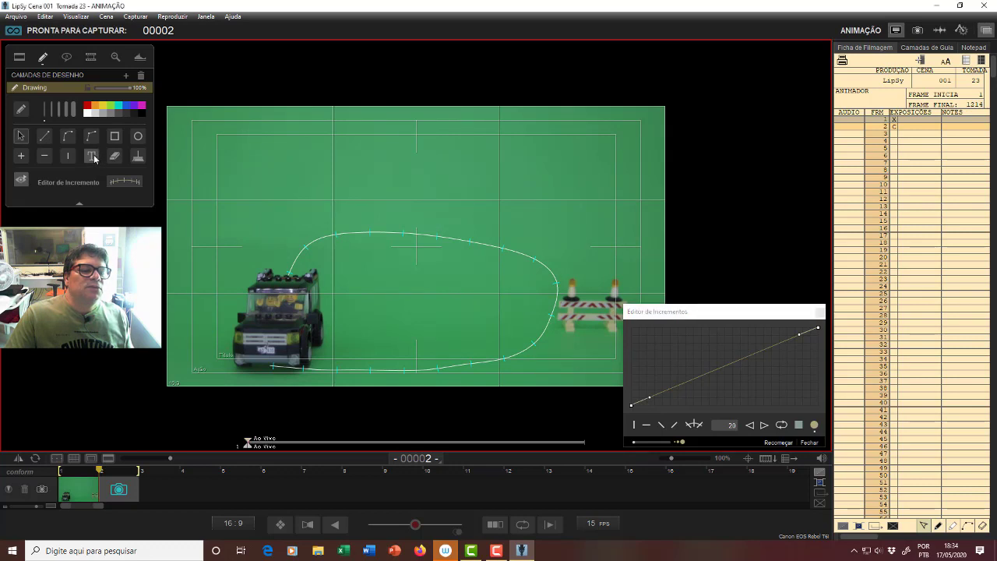
left_click(254, 151)
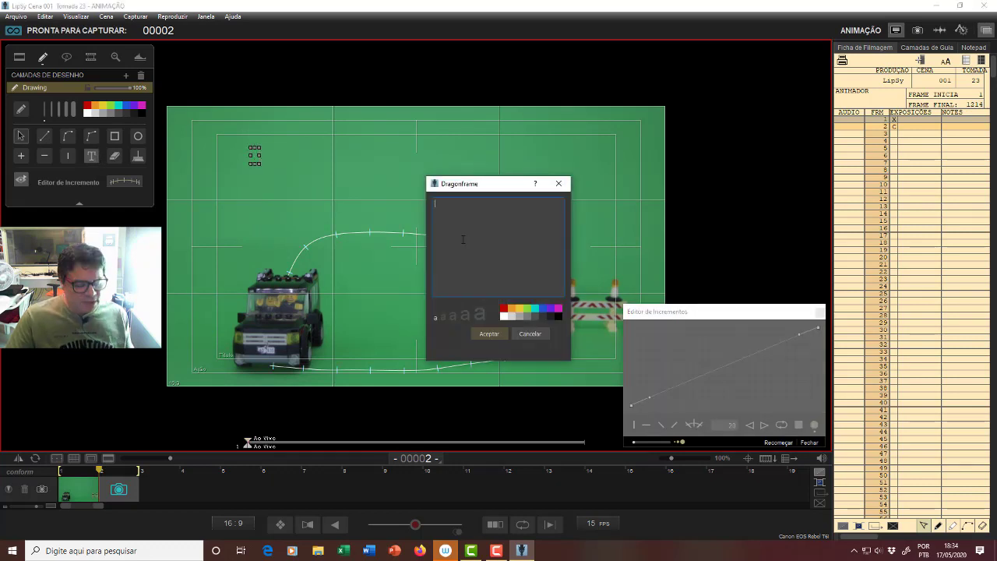
type("\\")
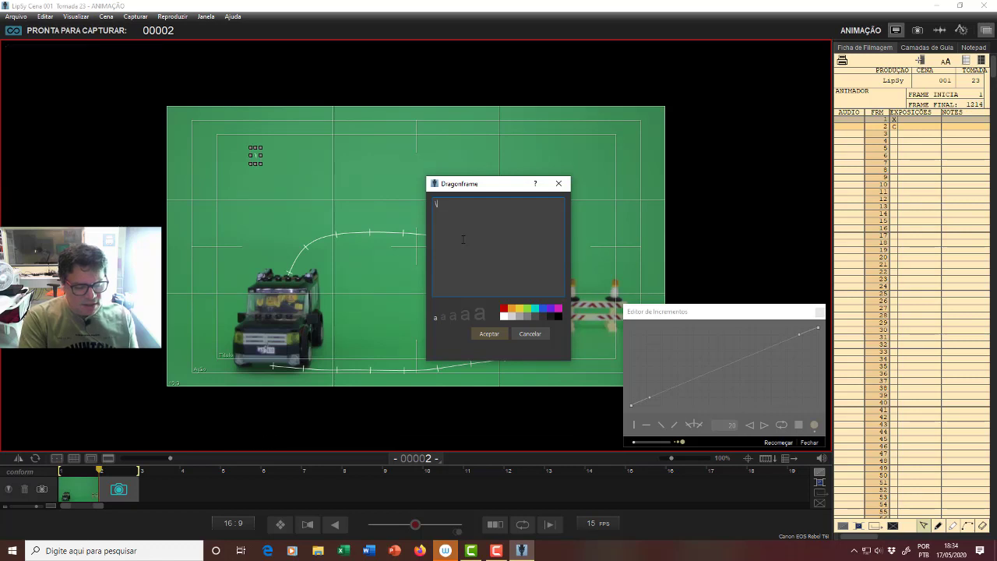
type("\\\\\\\\\\\\\\\\\\\\\\\\")
type("\\\\\\\\\\\\\\\\\\\\\\\\movime")
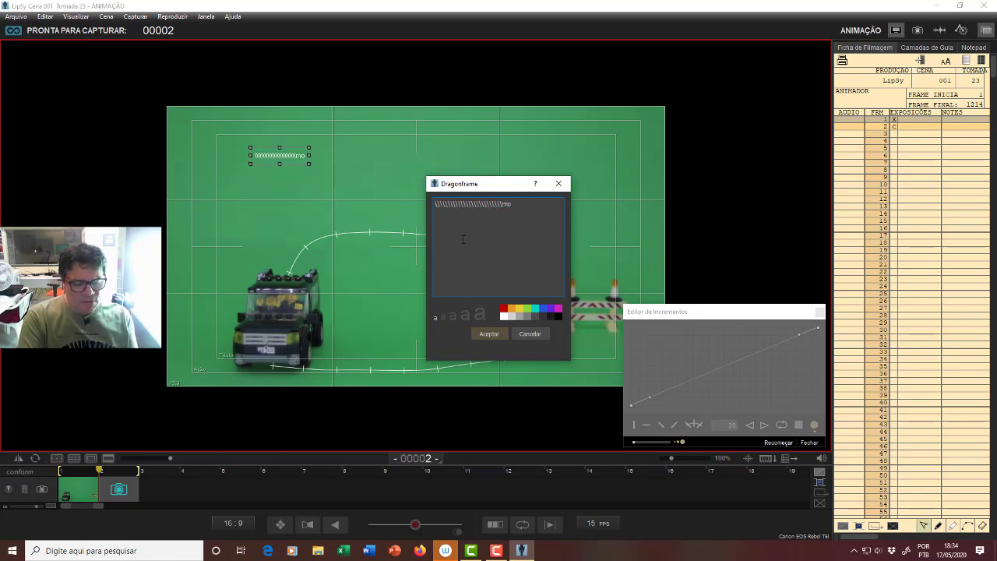
key("BackSpace")
key("BackSpace")
key("BackSpace")
key("BackSpace")
key("BackSpace")
key("BackSpace")
key("BackSpace")
key("BackSpace")
key("BackSpace")
key("BackSpace")
key("BackSpace")
key("BackSpace")
key("BackSpace")
key("BackSpace")
key("BackSpace")
key("BackSpace")
key("BackSpace")
key("BackSpace")
key("BackSpace")
key("BackSpace")
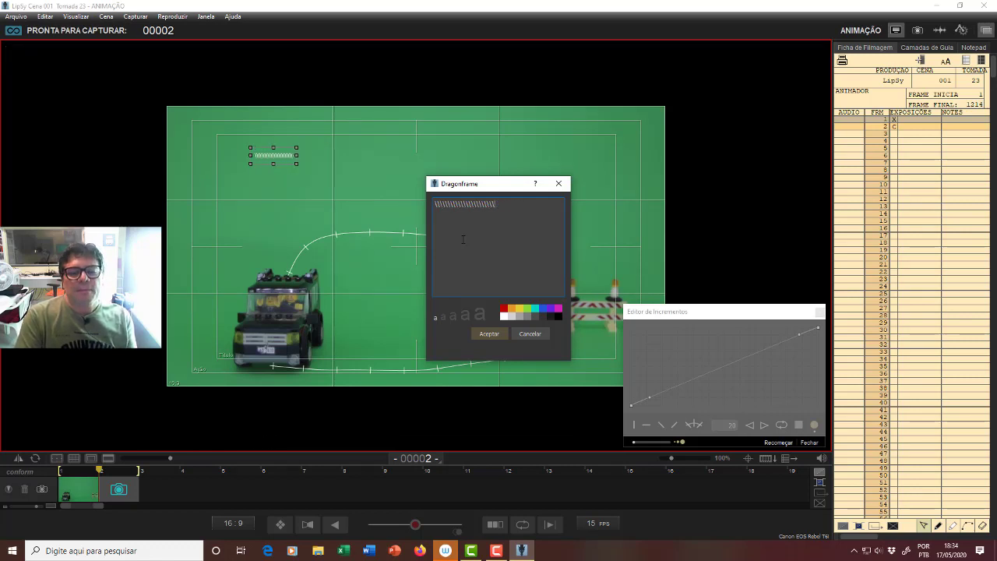
Enter "Movimentar o jeep pela lateral" as the text of the on-screen note.
type("Movimentar")
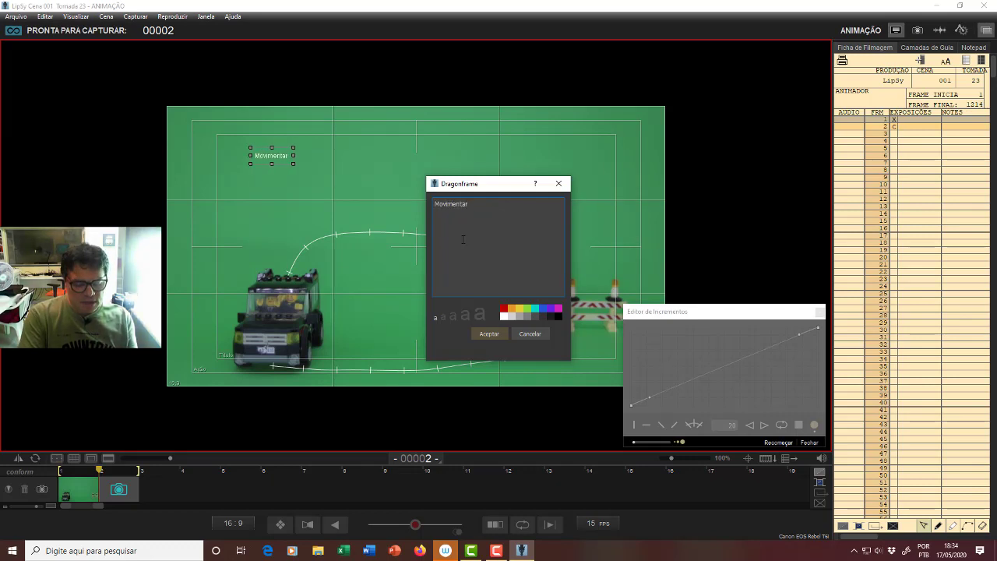
type(" o j")
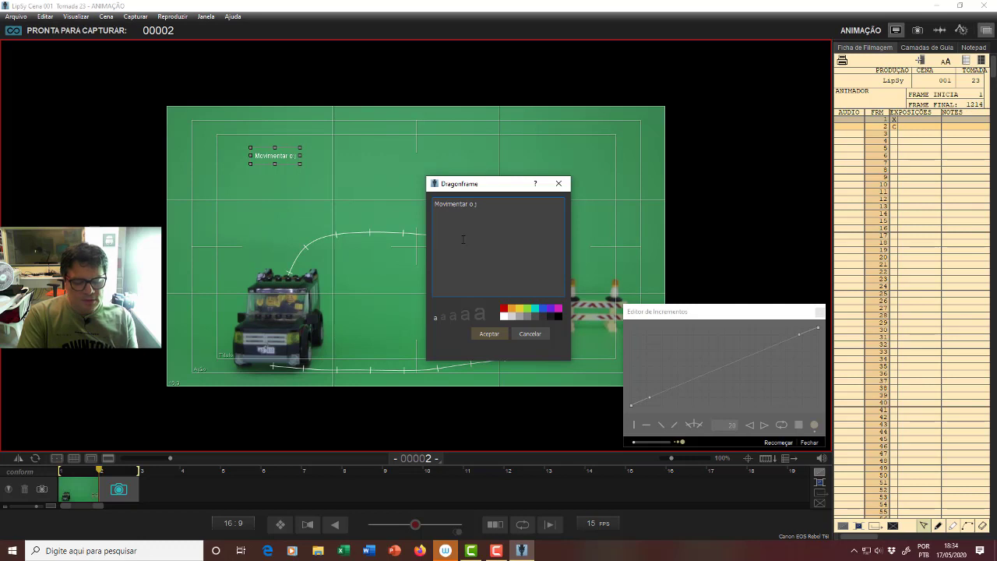
type("eep")
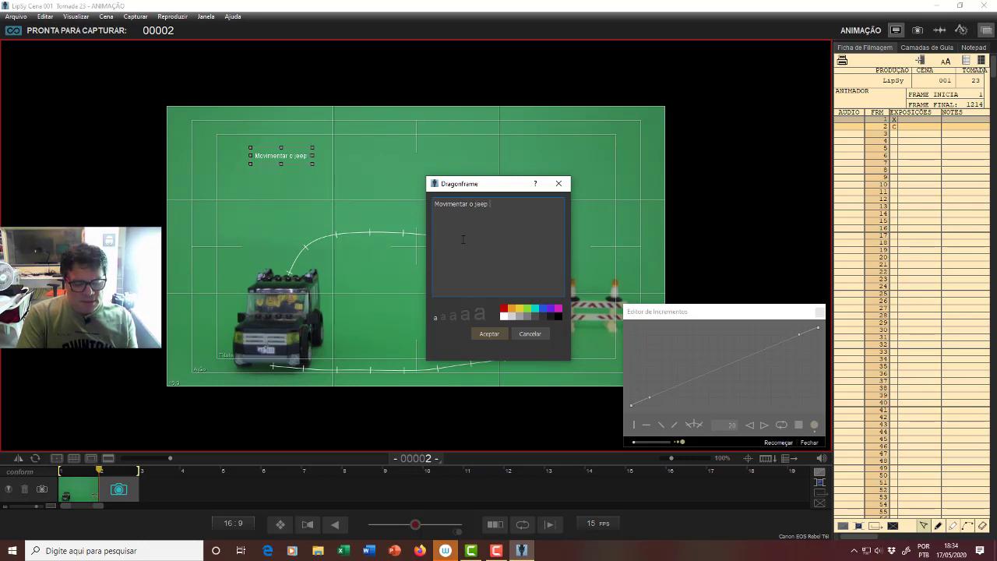
type(" pela")
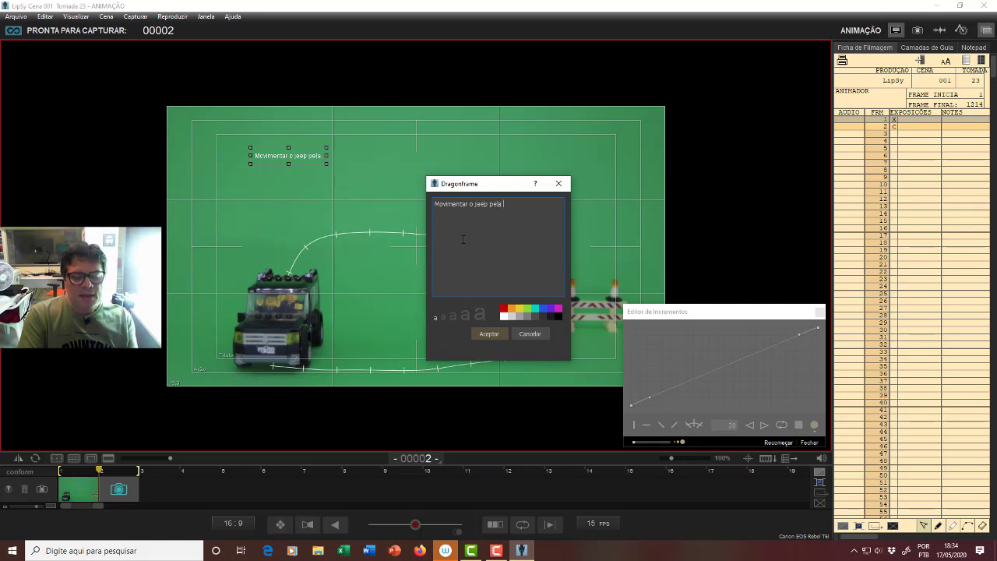
type(" latera")
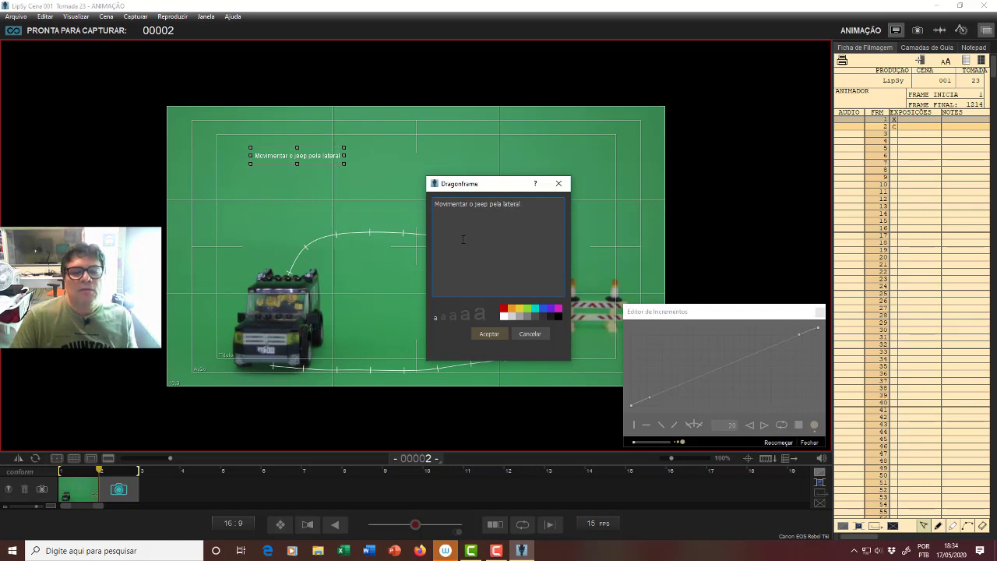
type("l")
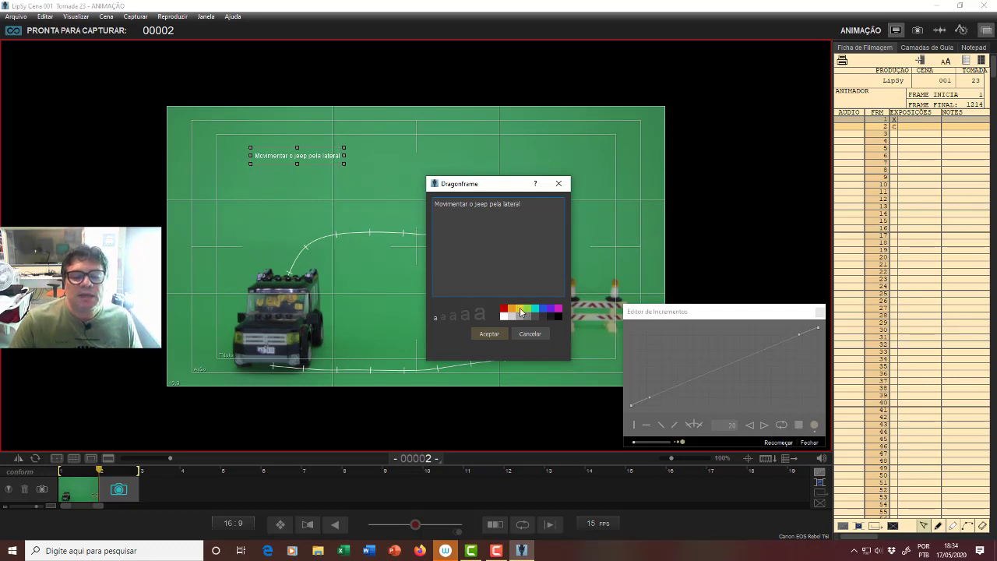
Format the note in yellow at the second-largest text size and accept it.
left_click(518, 310)
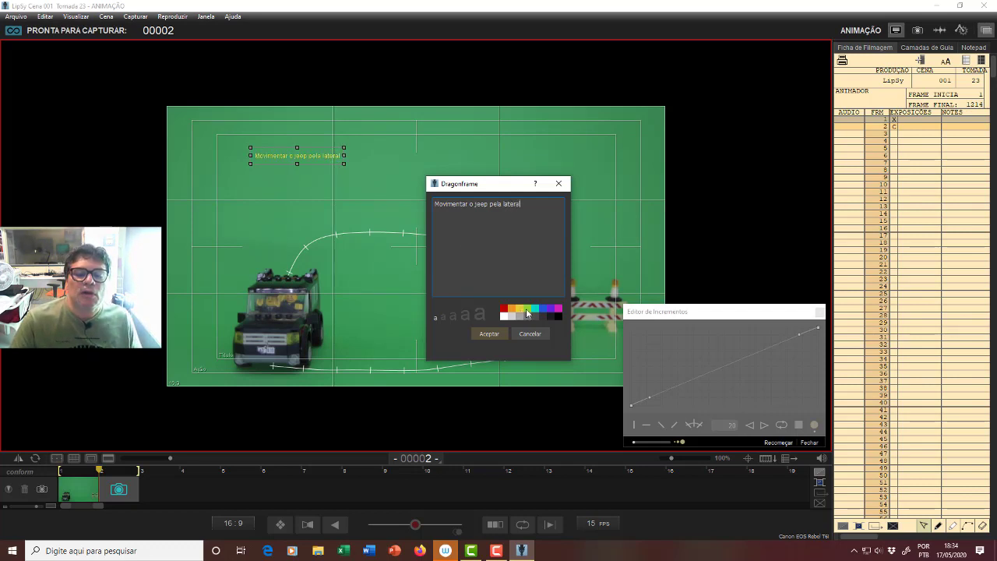
left_click(455, 320)
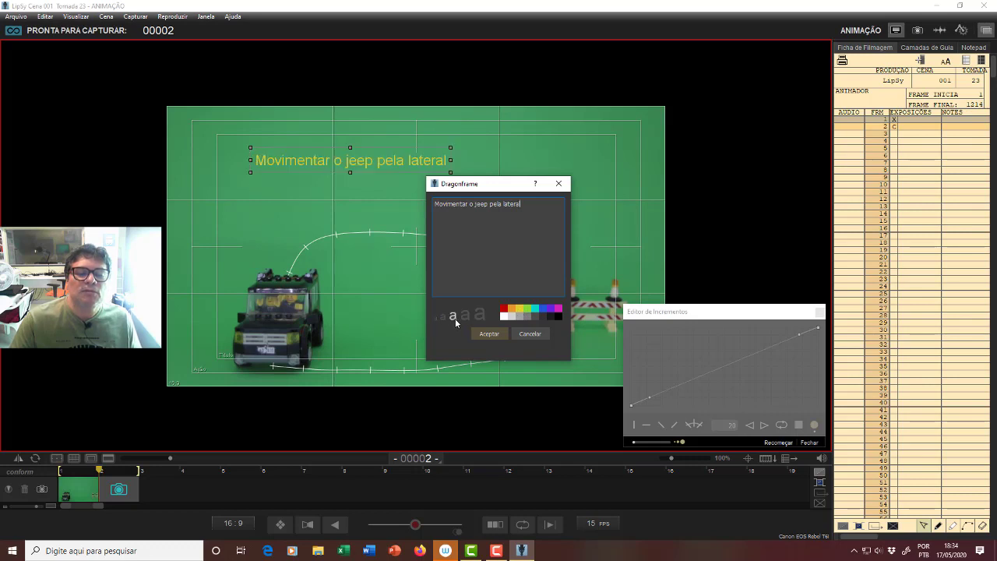
left_click(468, 319)
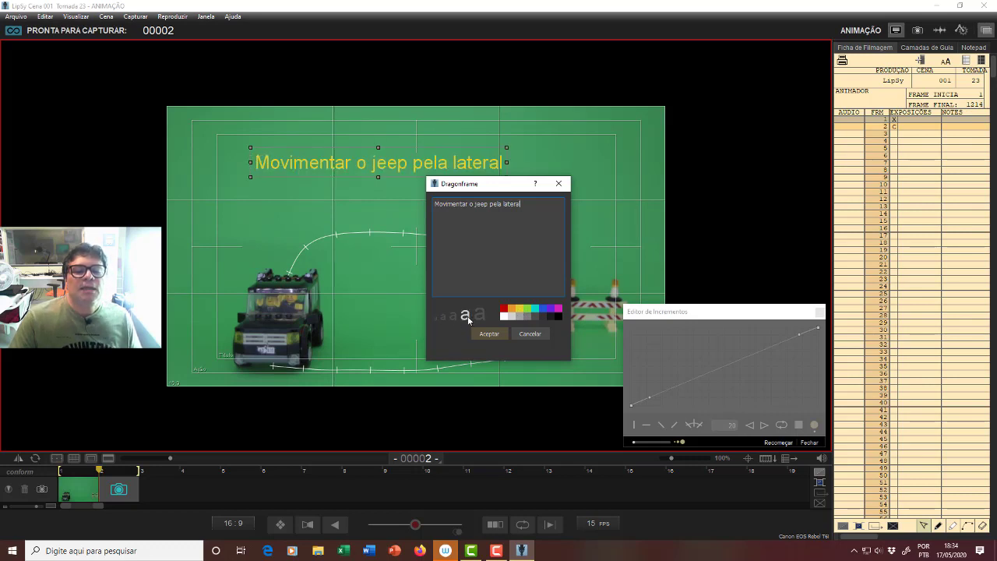
left_click(498, 335)
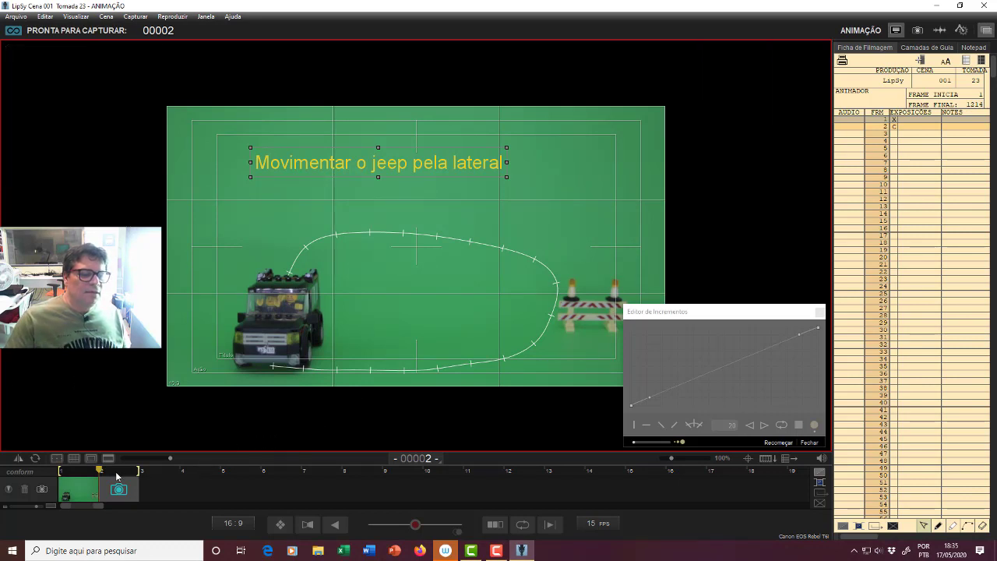
Go to frame 1 on the timeline and delete the yellow text note.
left_click(88, 484)
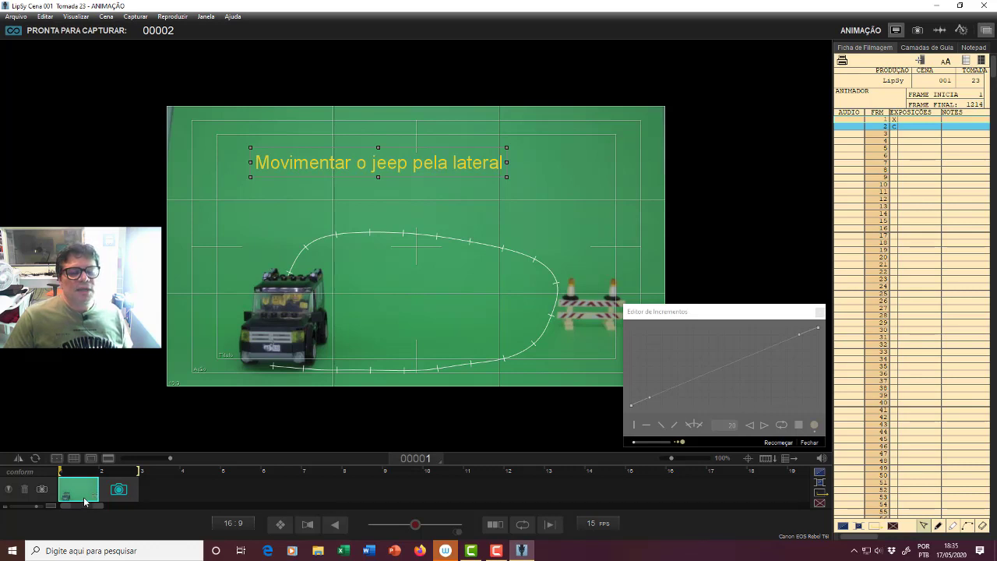
key("Delete")
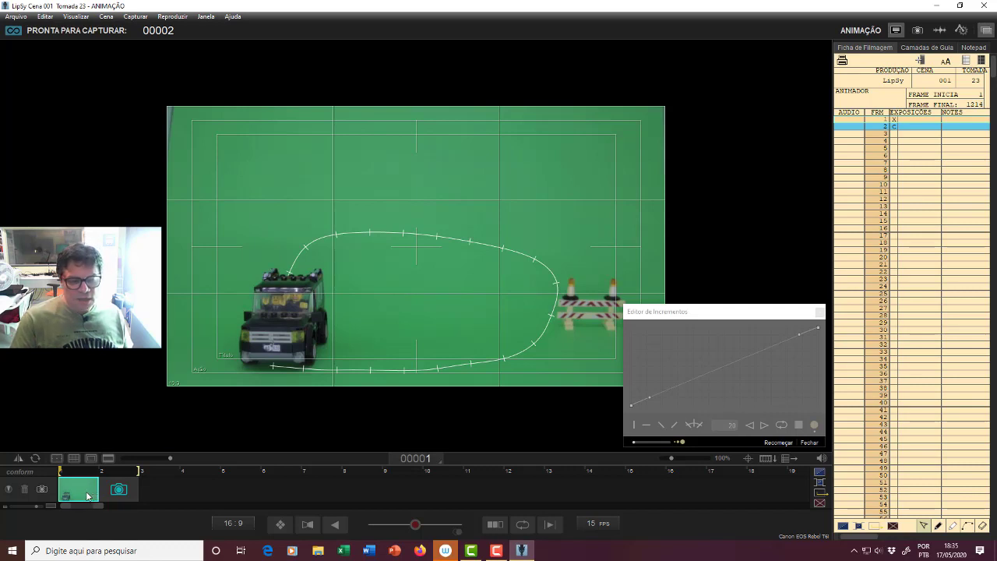
key("Delete")
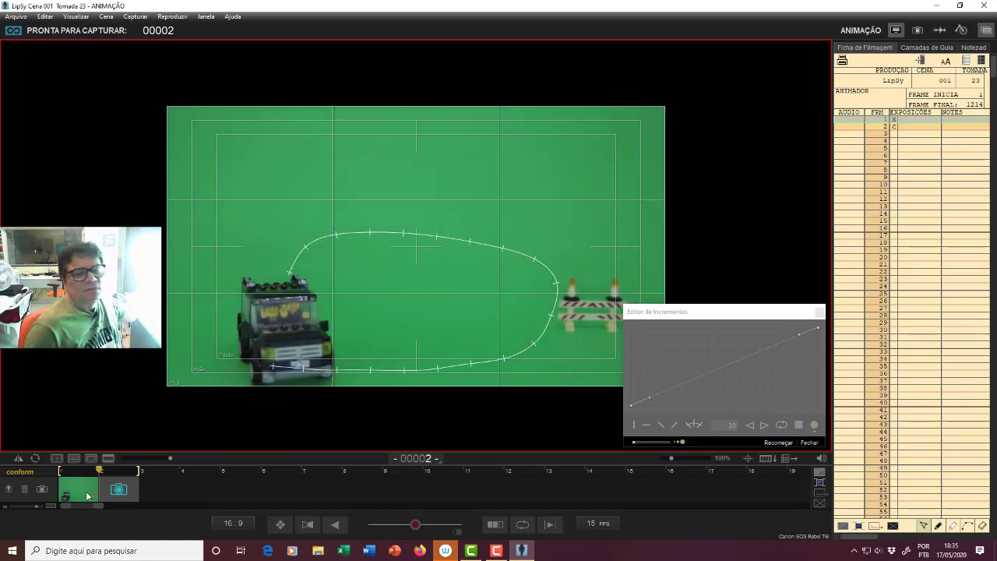
Capture frames 2 to 12 as the jeep advances along the marked path, and play the captured sequence back.
key("Return")
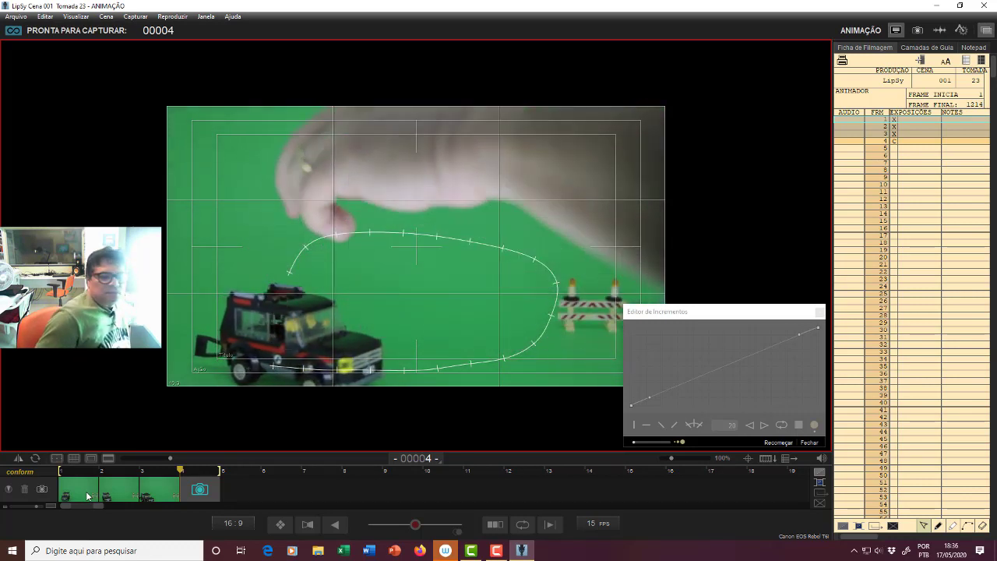
key("Return")
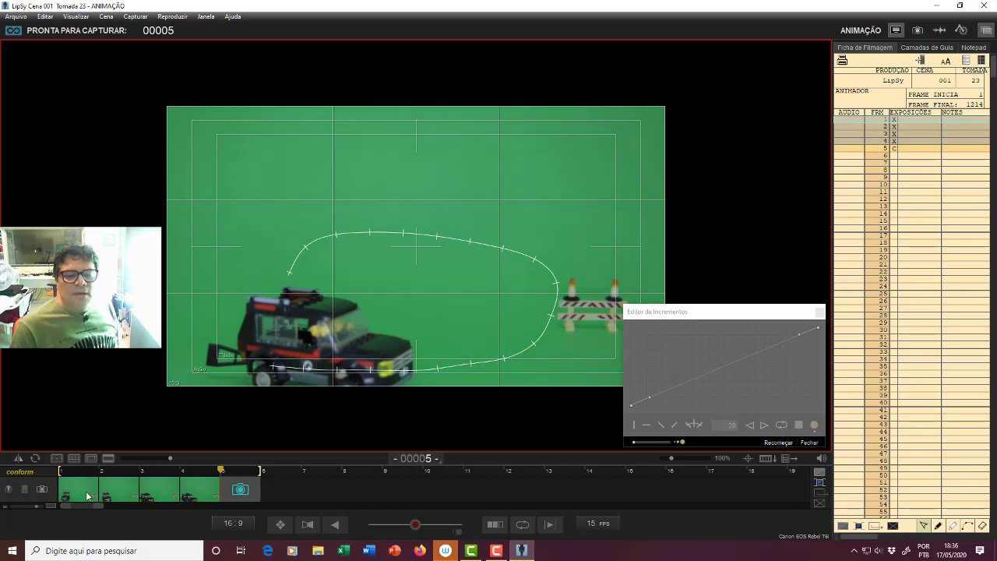
key("Return")
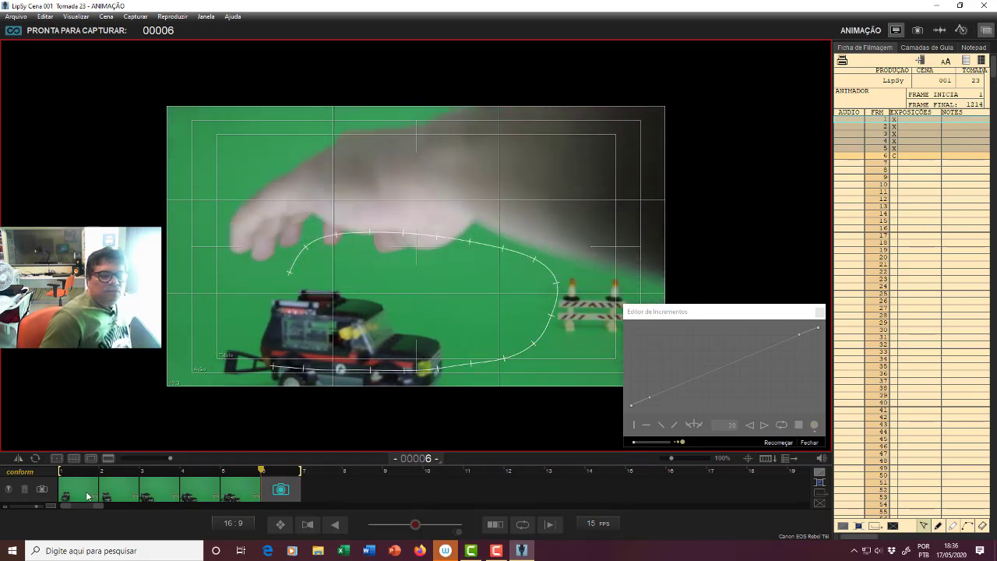
key("Return")
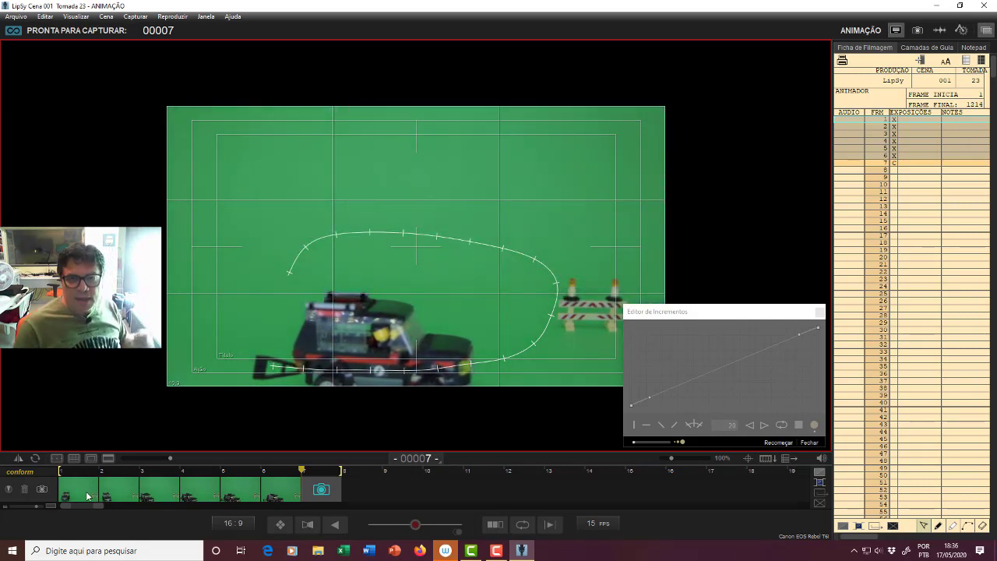
key("Return")
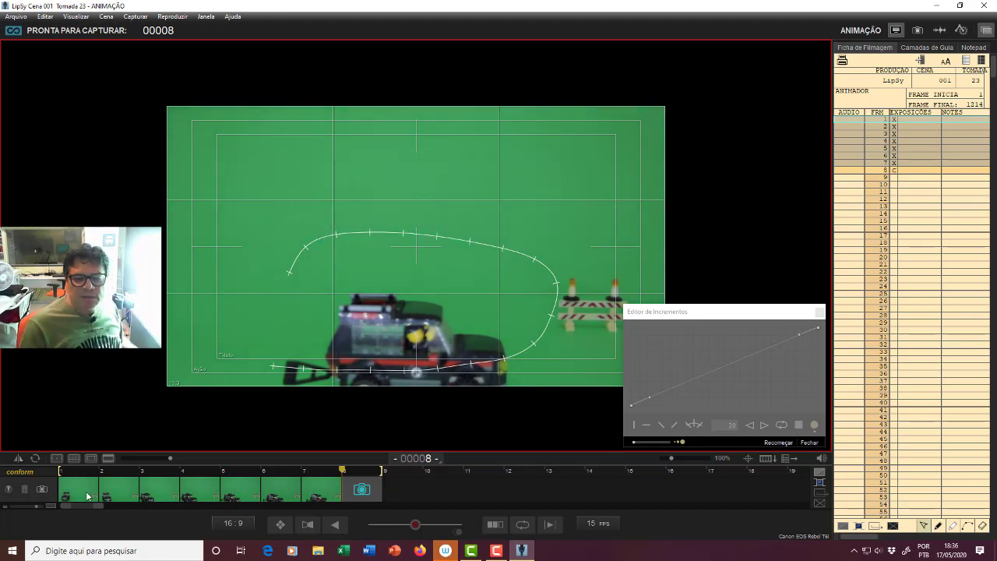
key("Return")
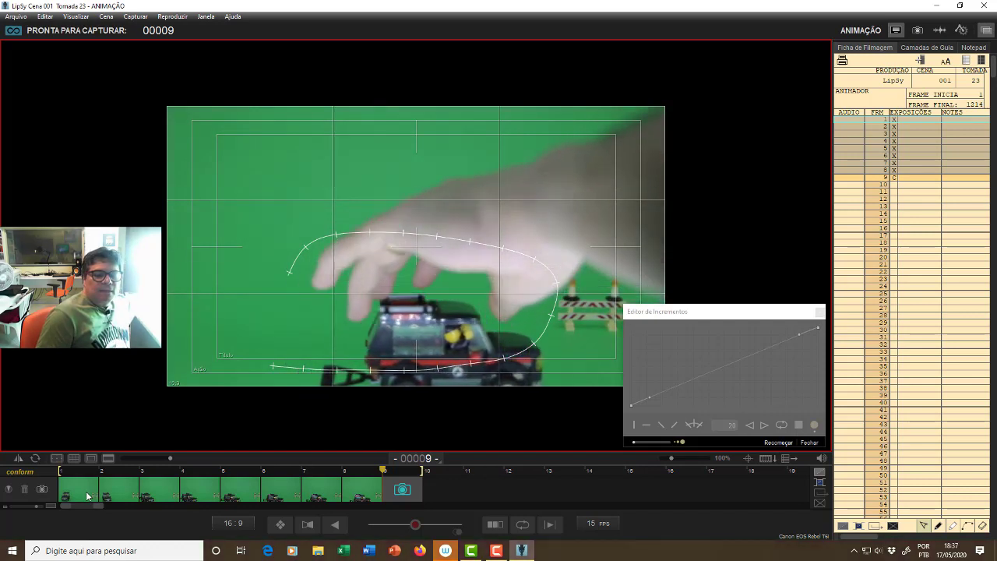
key("Return")
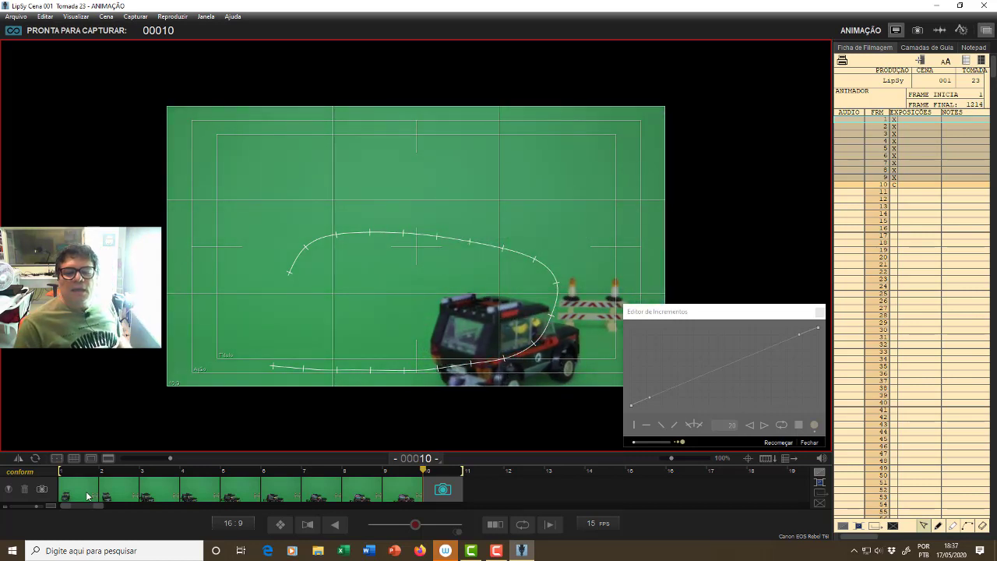
key("Return")
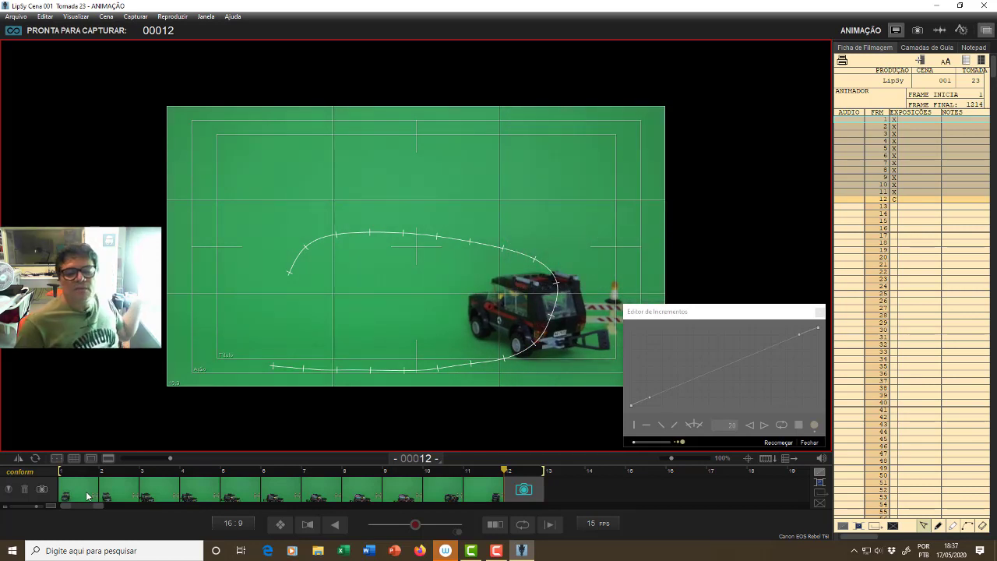
key("Return")
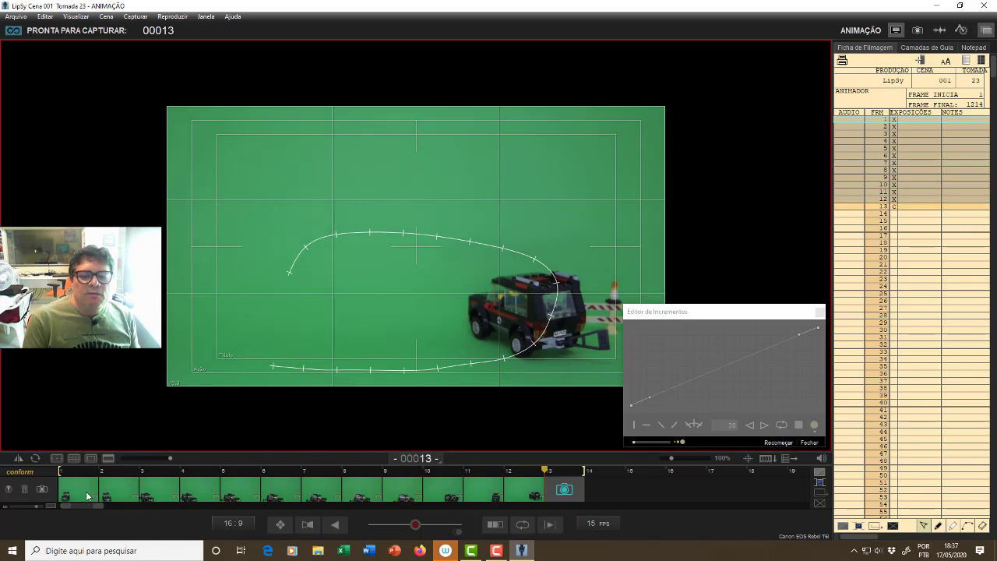
key("0")
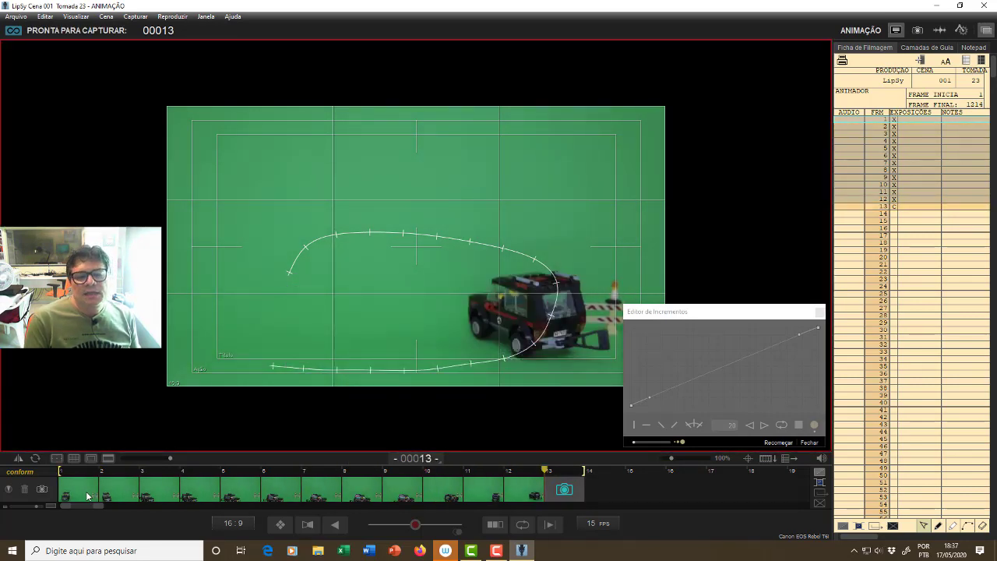
key("0")
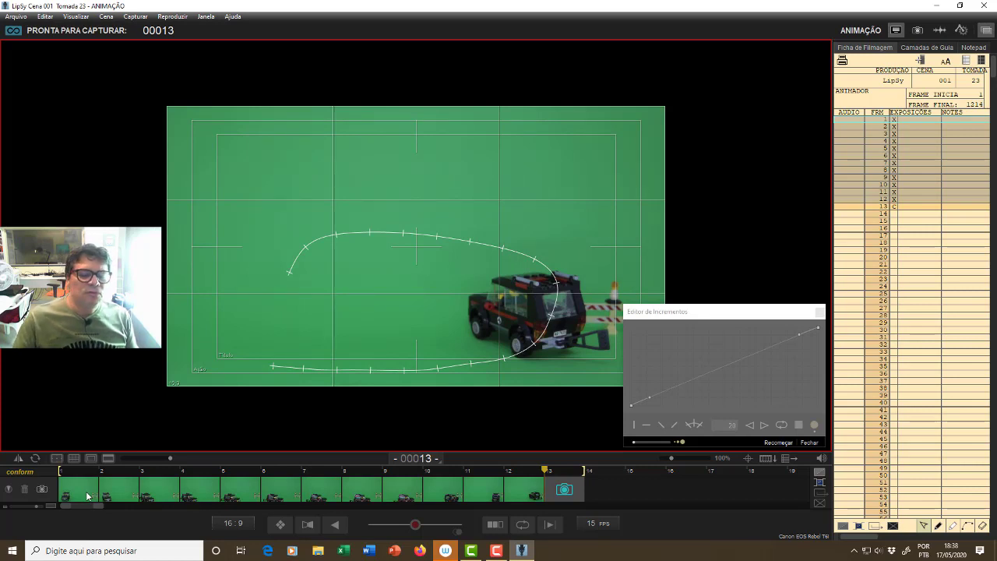
Recolour the motion path yellow and make its increment marks red with the second-thickest line width.
mouse_move(118, 396)
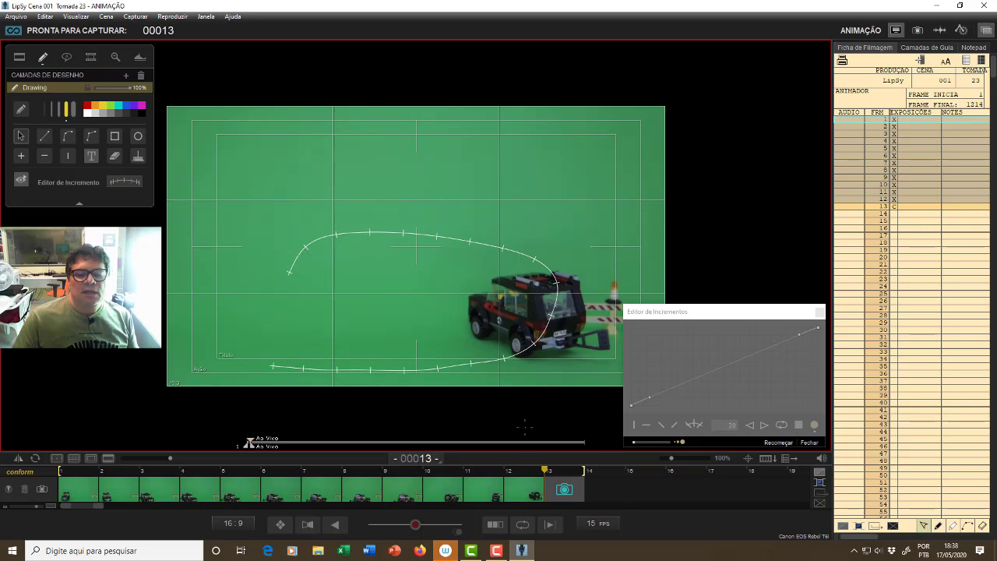
left_click(563, 486)
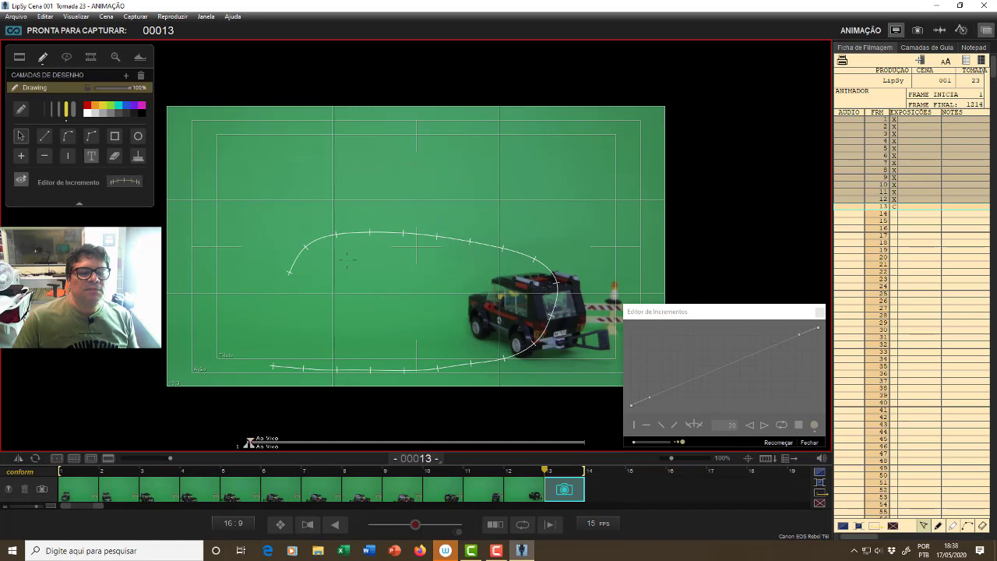
left_click(335, 235)
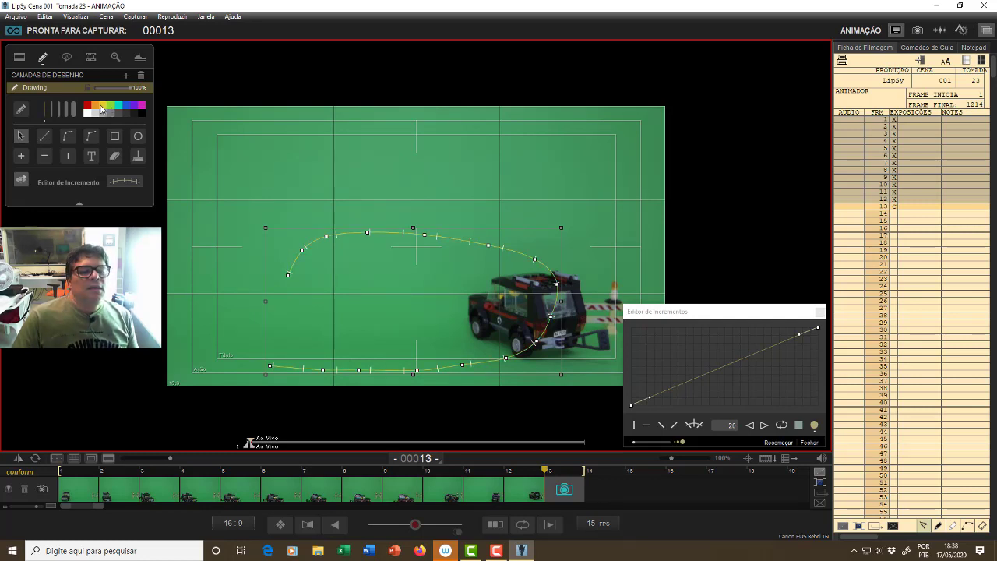
left_click(310, 251)
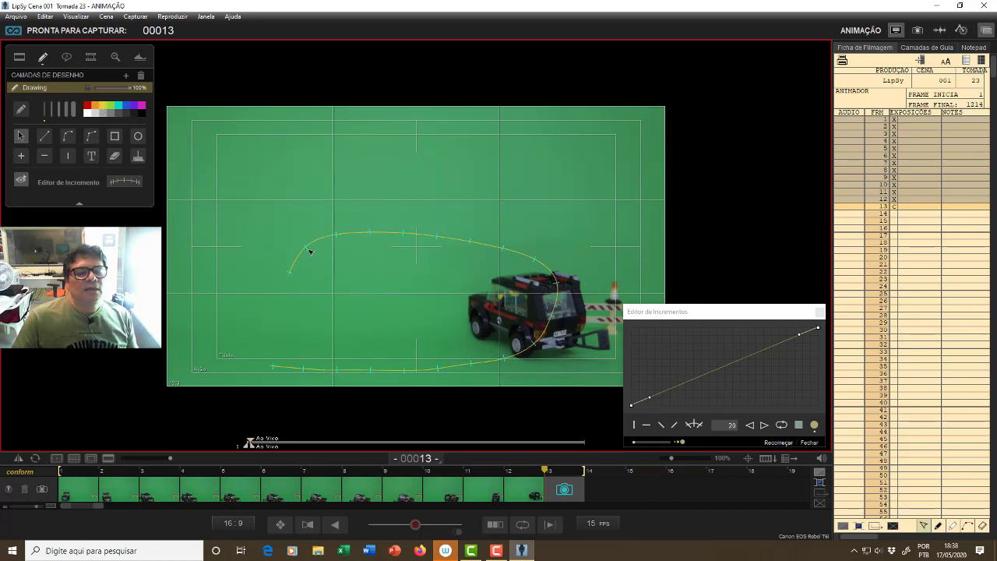
left_click(66, 112)
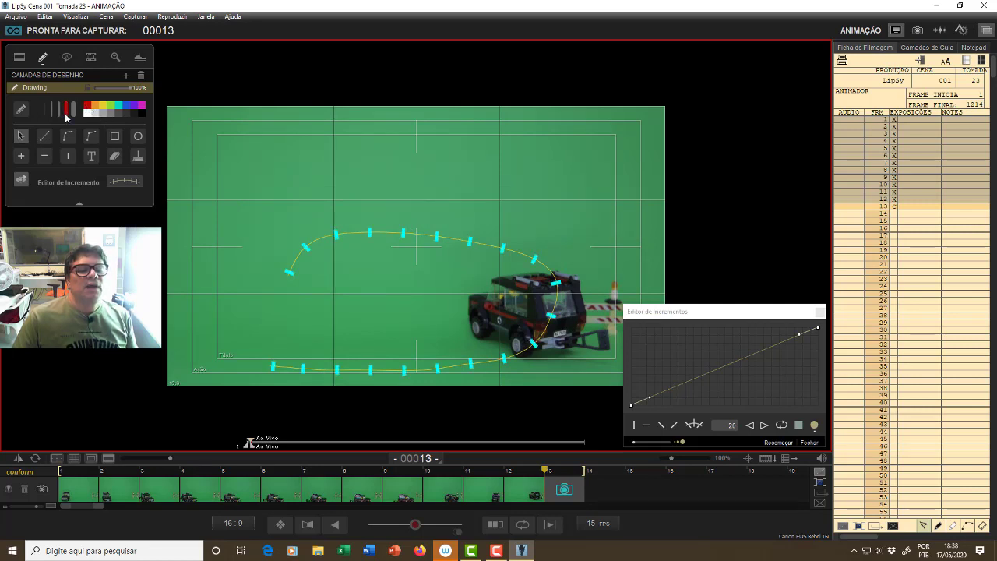
left_click(266, 261)
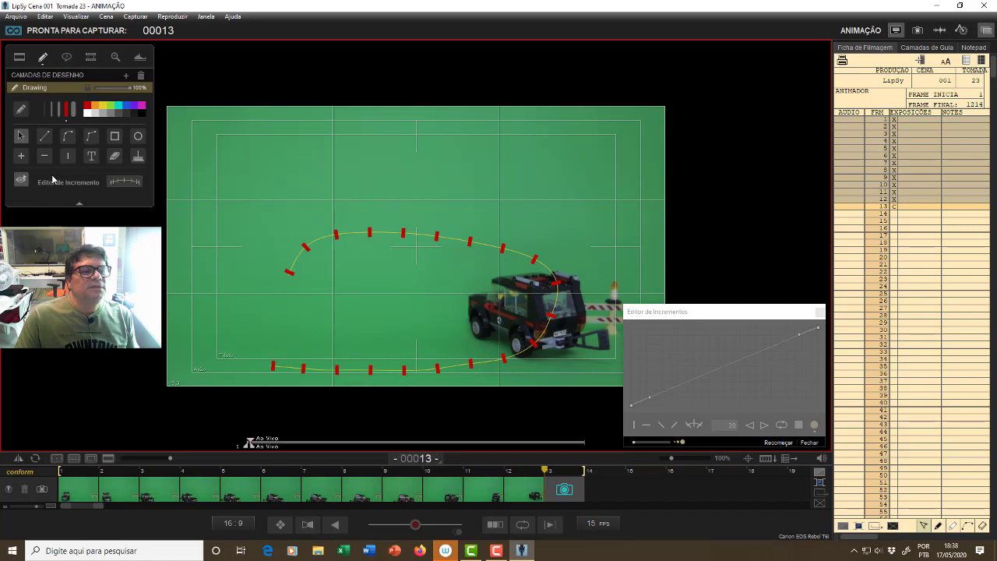
Load the image desertofullhd.jpg from the Vida Animada folder as a new media layer.
left_click(90, 57)
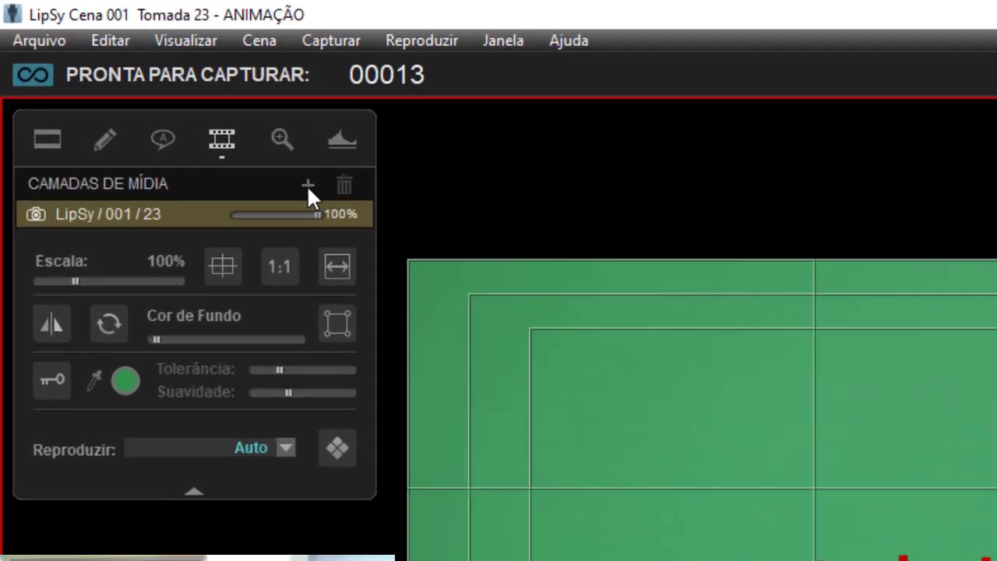
left_click(125, 76)
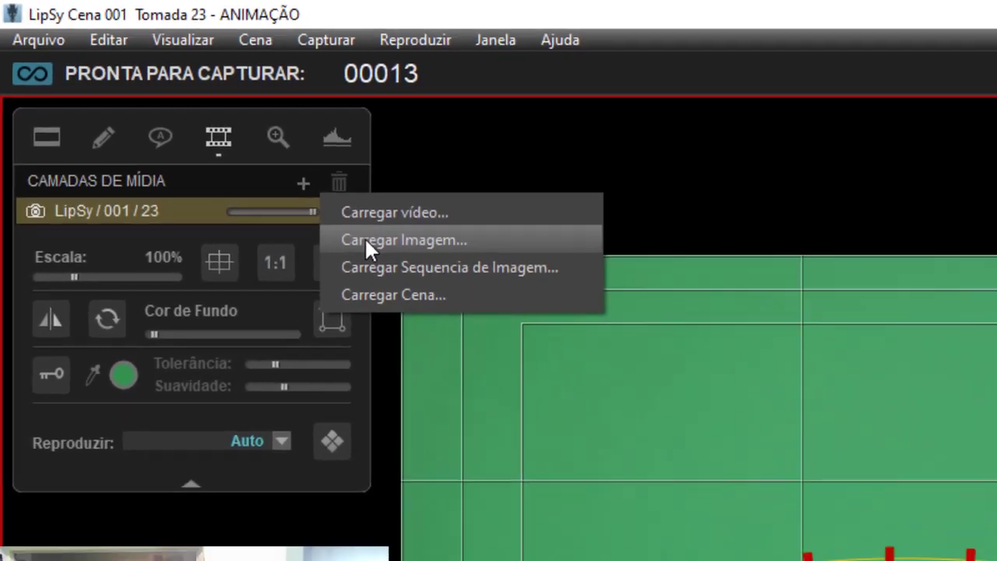
left_click(407, 267)
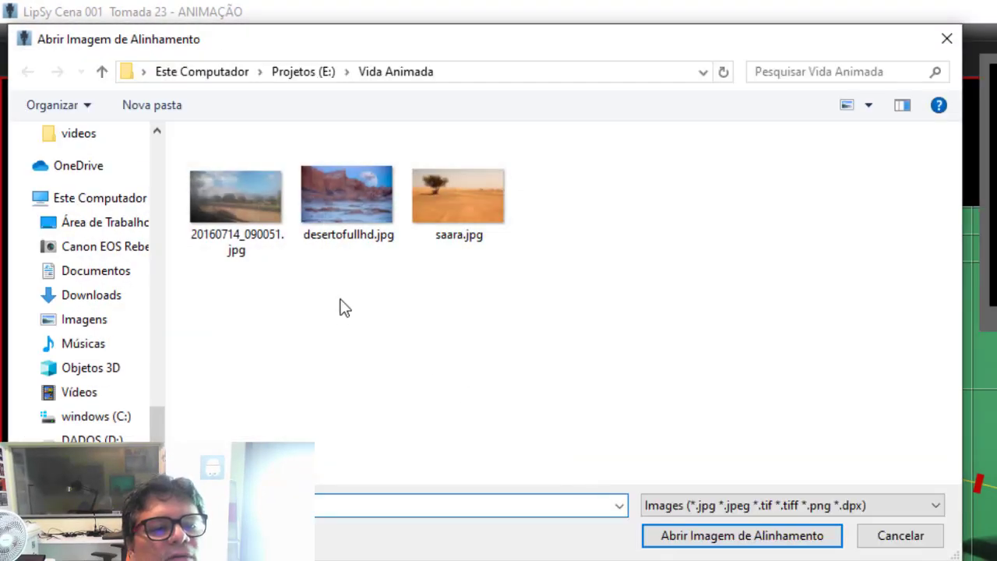
left_click(348, 248)
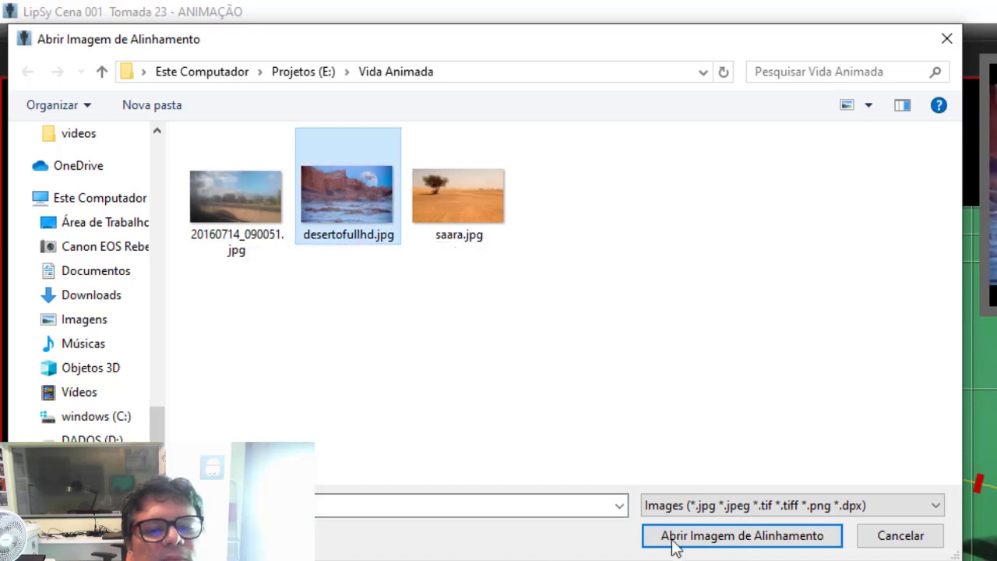
left_click(744, 541)
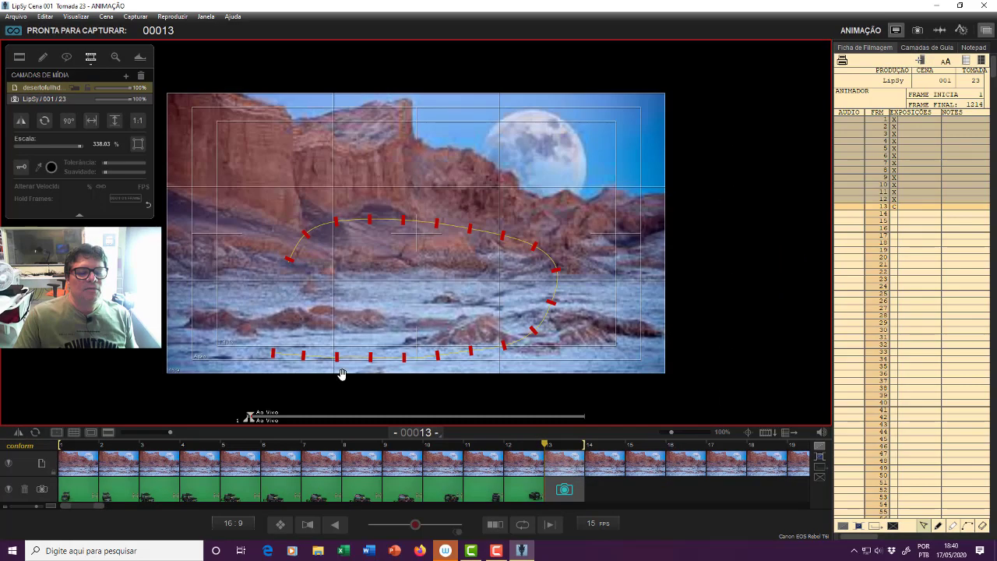
Move the captured jeep frames' layer above the desert image layer in the timeline.
left_click(86, 491)
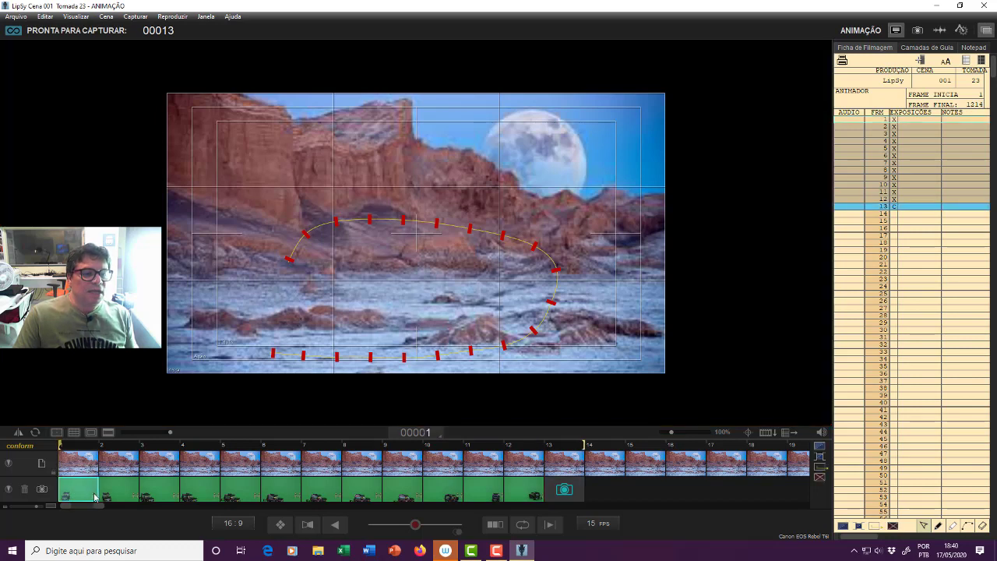
mouse_move(63, 227)
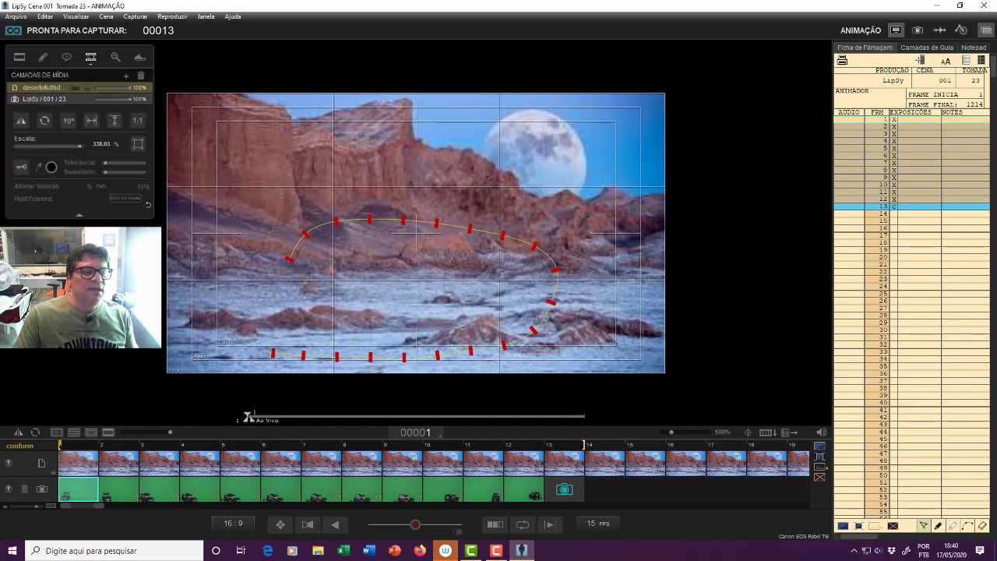
left_click(31, 486)
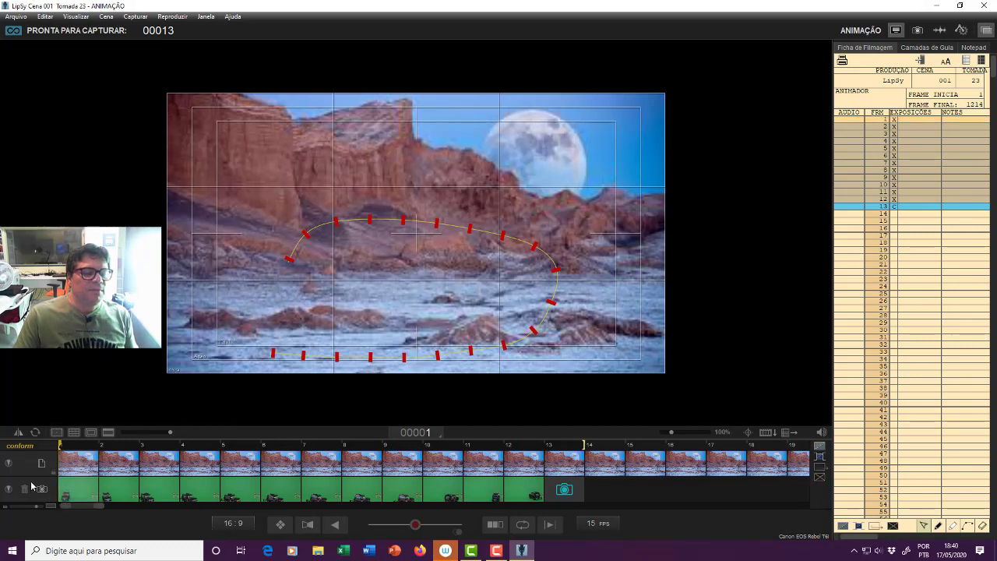
left_click(77, 491)
mouse_move(66, 221)
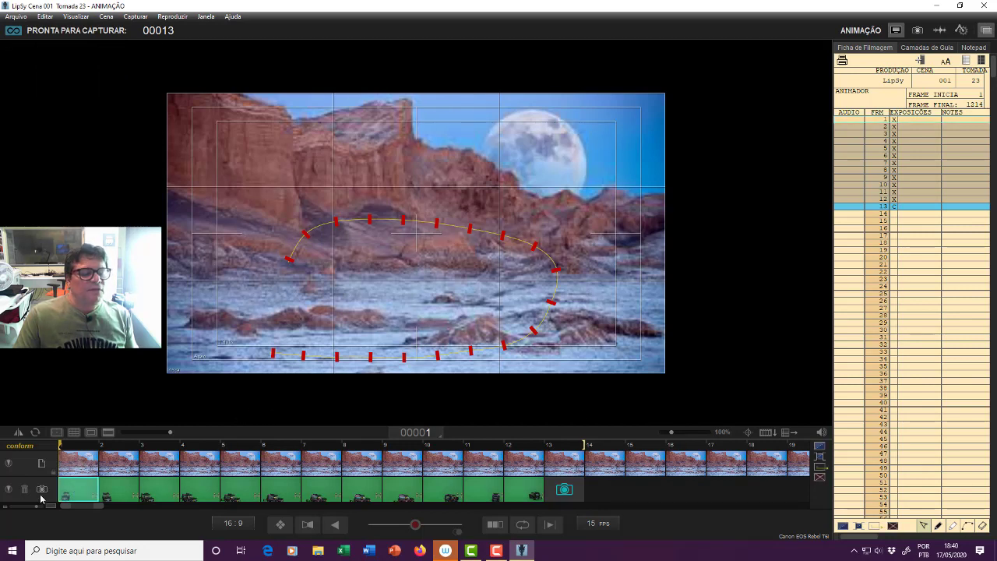
left_click_drag(34, 500, 34, 475)
Key out the green backdrop of the captured layer on frame 1 by sampling the green above the path.
left_click(91, 461)
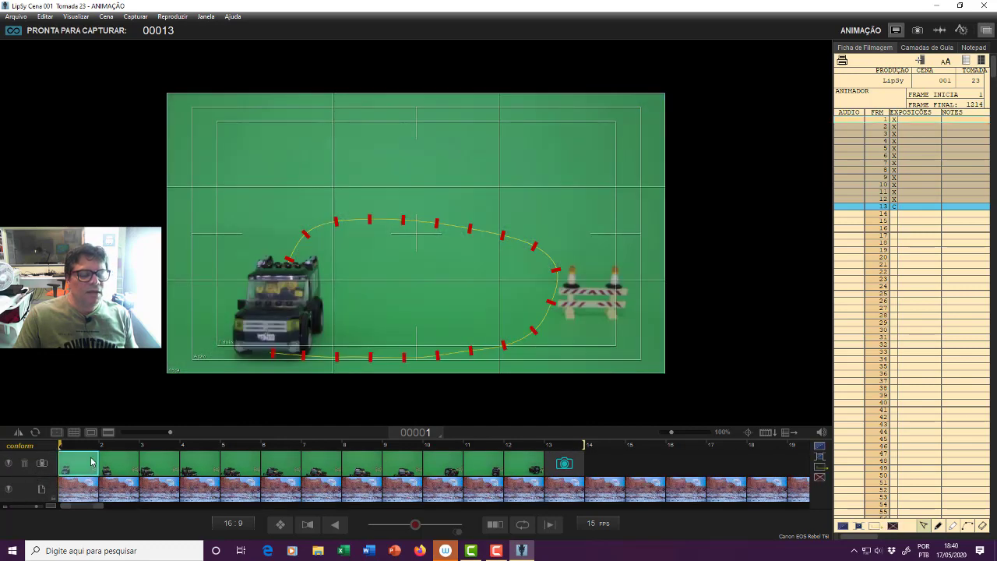
mouse_move(78, 412)
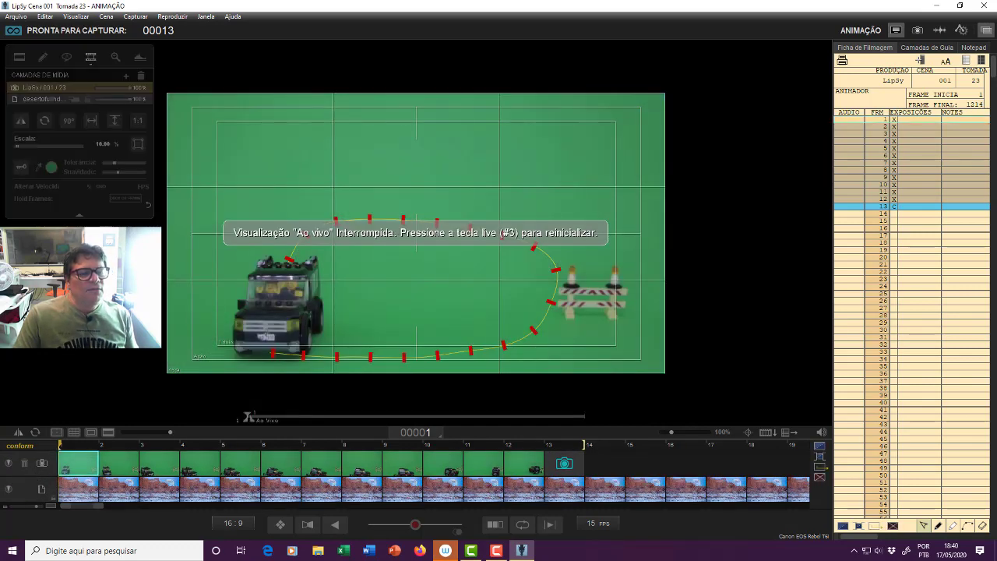
left_click(38, 168)
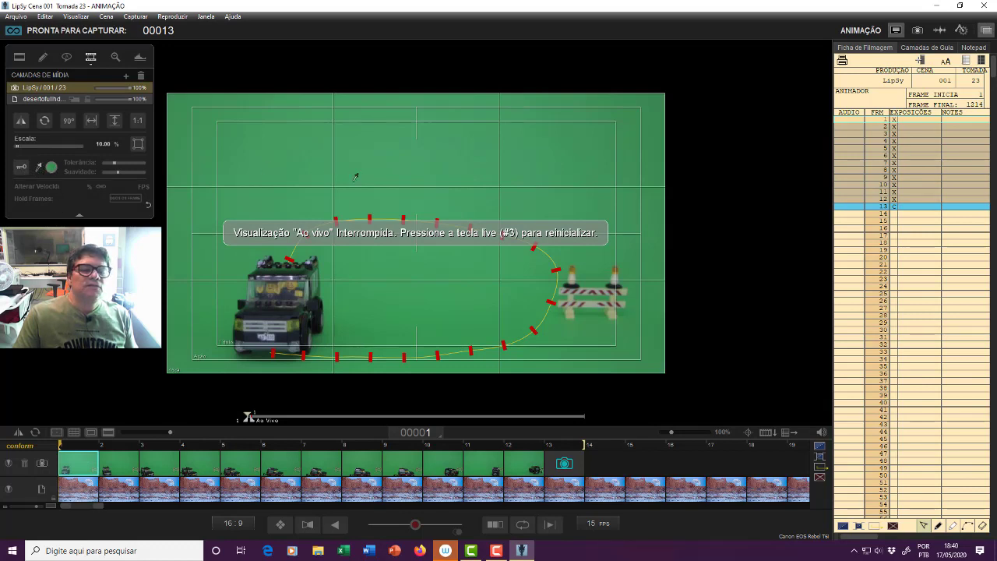
left_click(403, 197)
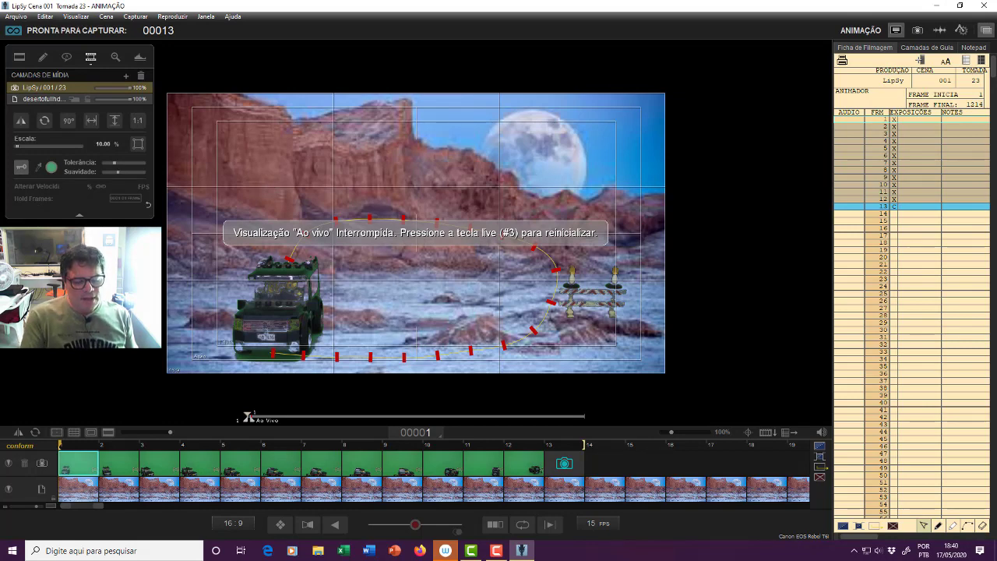
Play back the jeep animation over the desert background and restart the live view at frame 13.
key("0")
key("0")
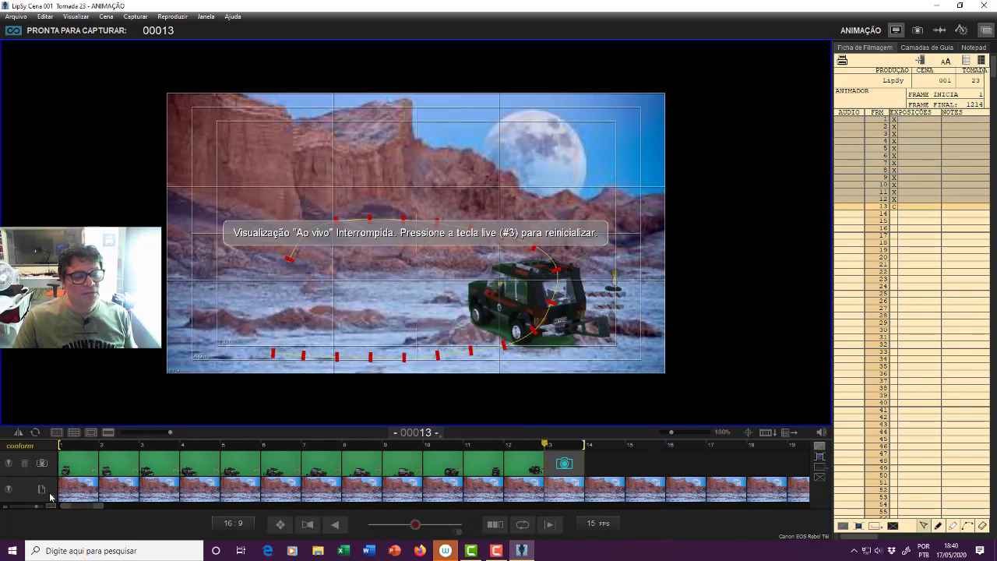
left_click(574, 466)
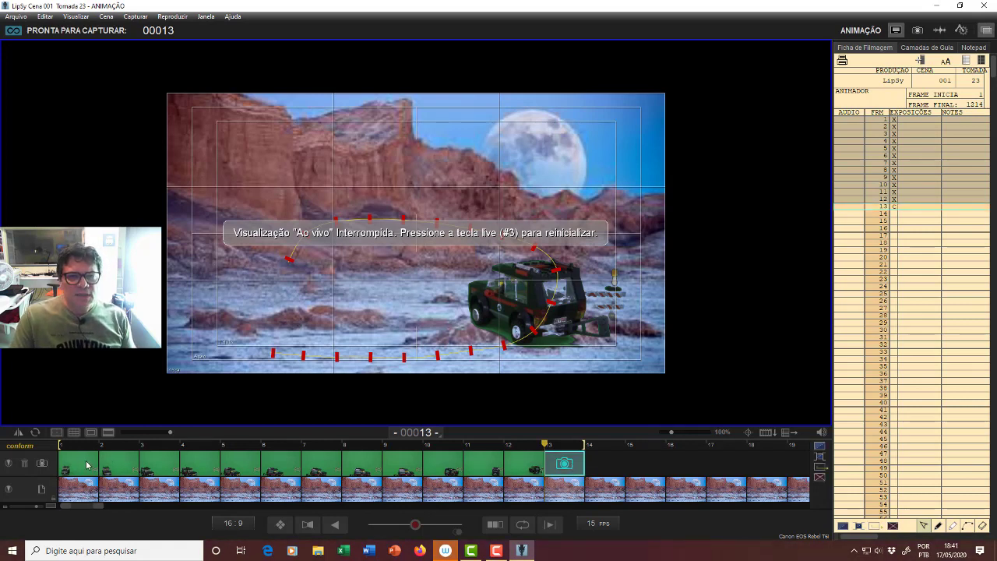
mouse_move(59, 135)
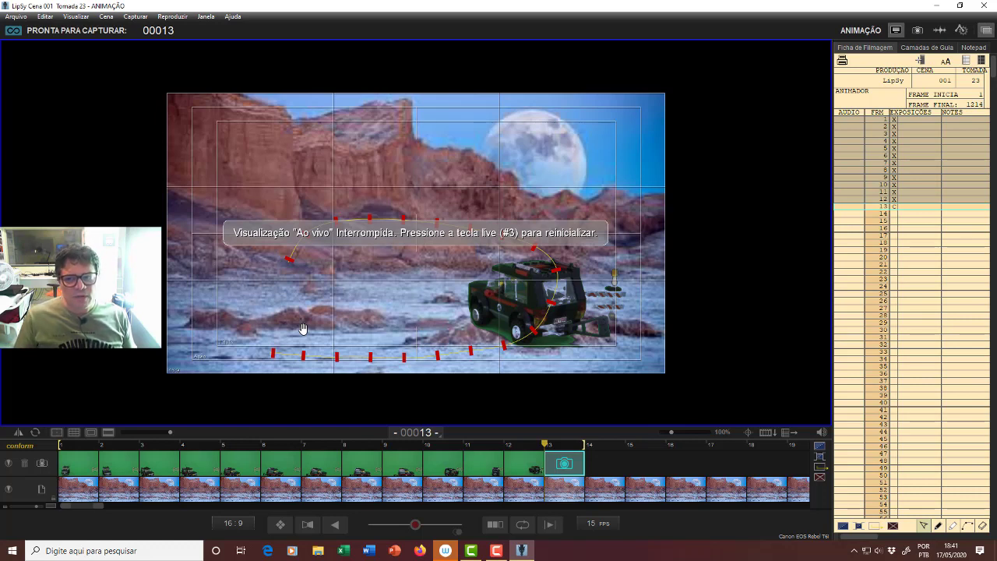
mouse_move(61, 100)
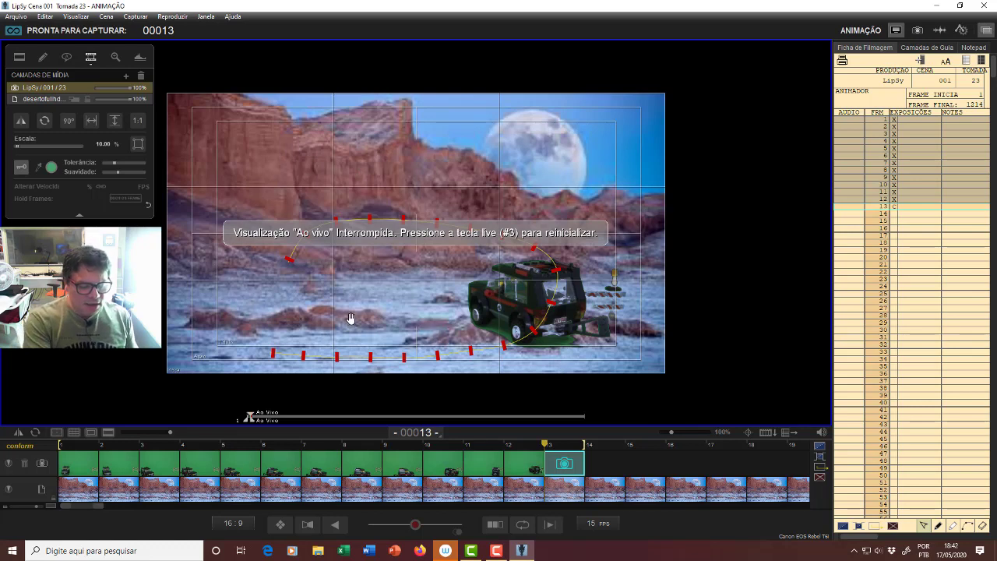
key("3")
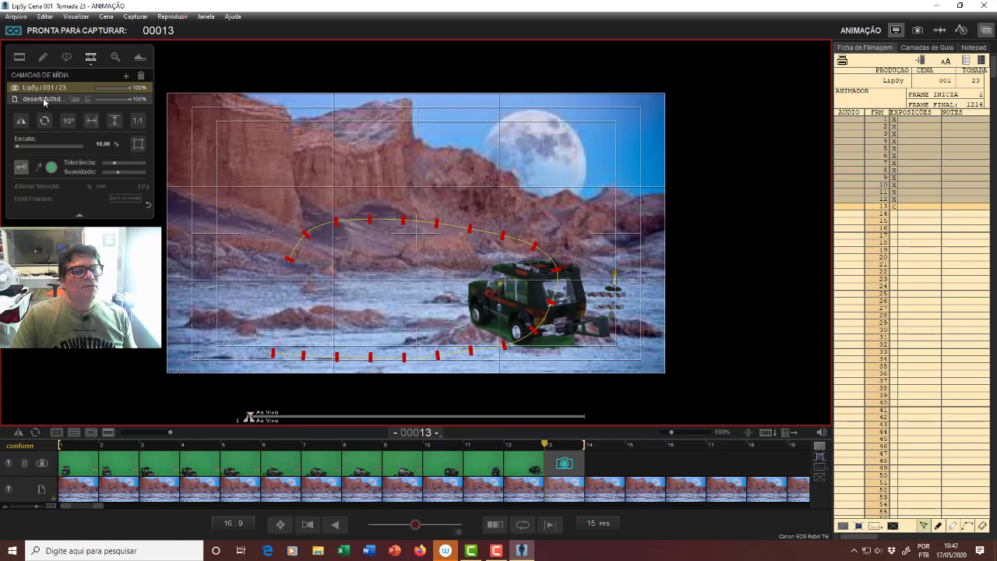
Turn off the green-screen keying on the captured jeep layer and delete the desertofullhd.jpg media layer.
left_click(22, 169)
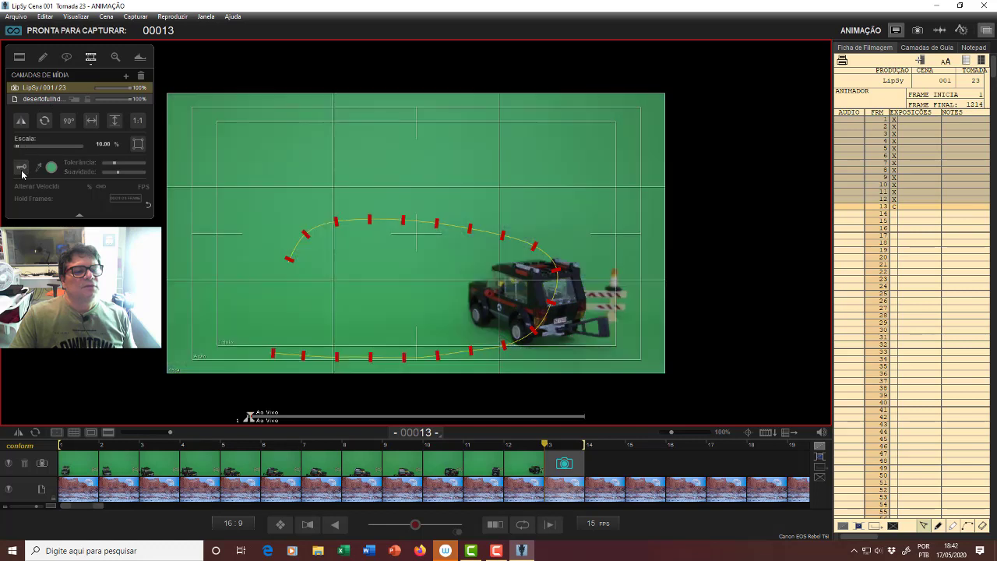
left_click(49, 99)
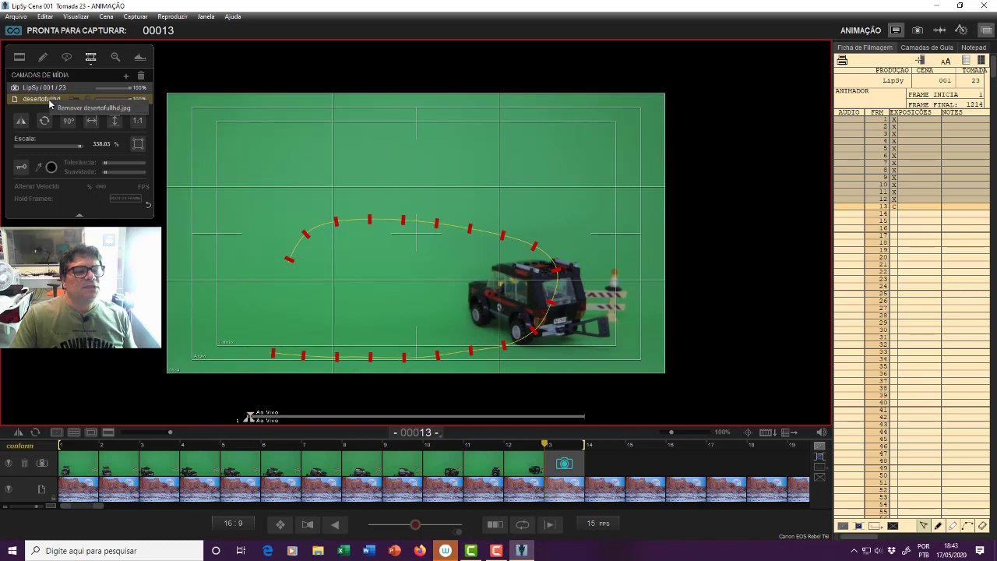
key("Delete")
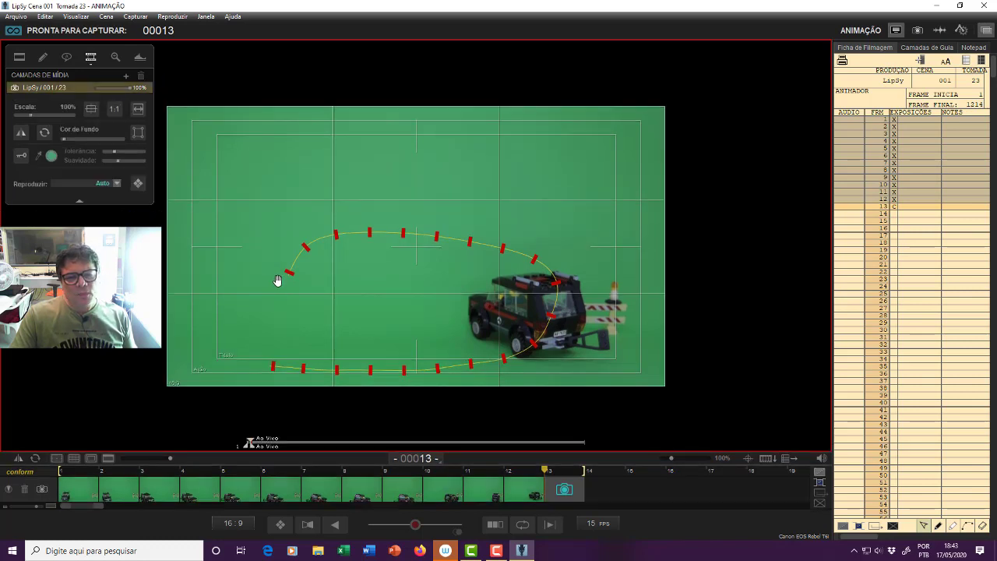
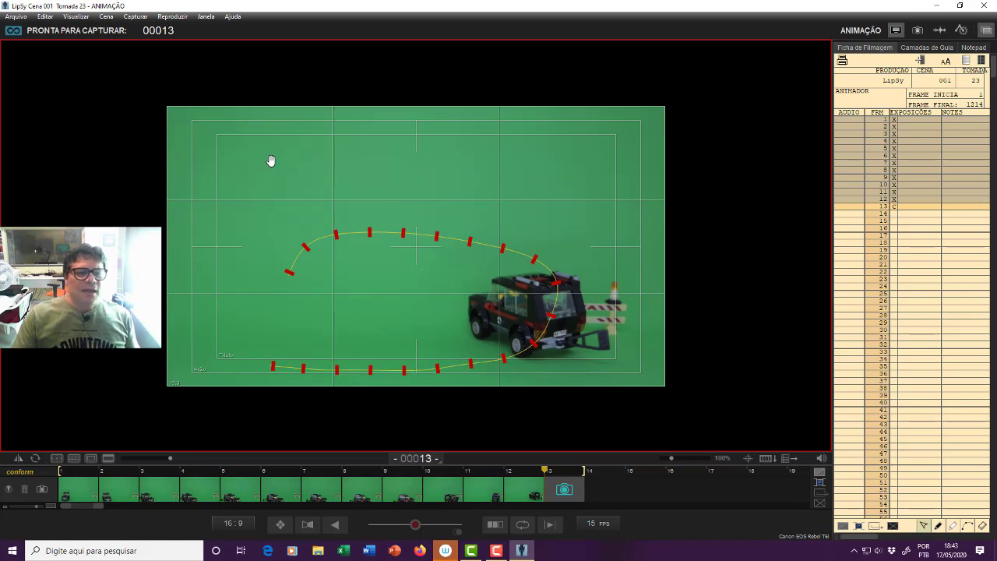
mouse_move(66, 95)
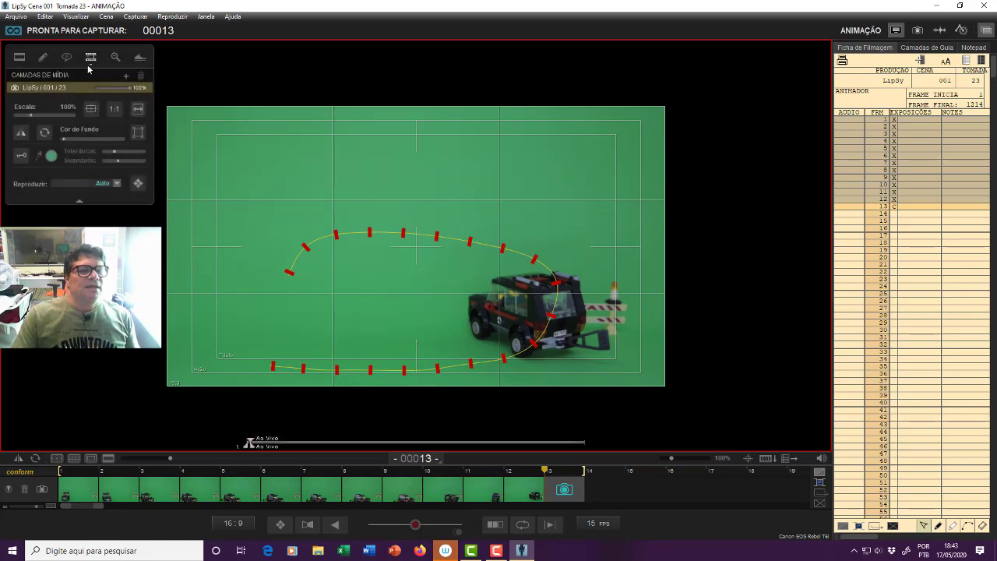
left_click(126, 77)
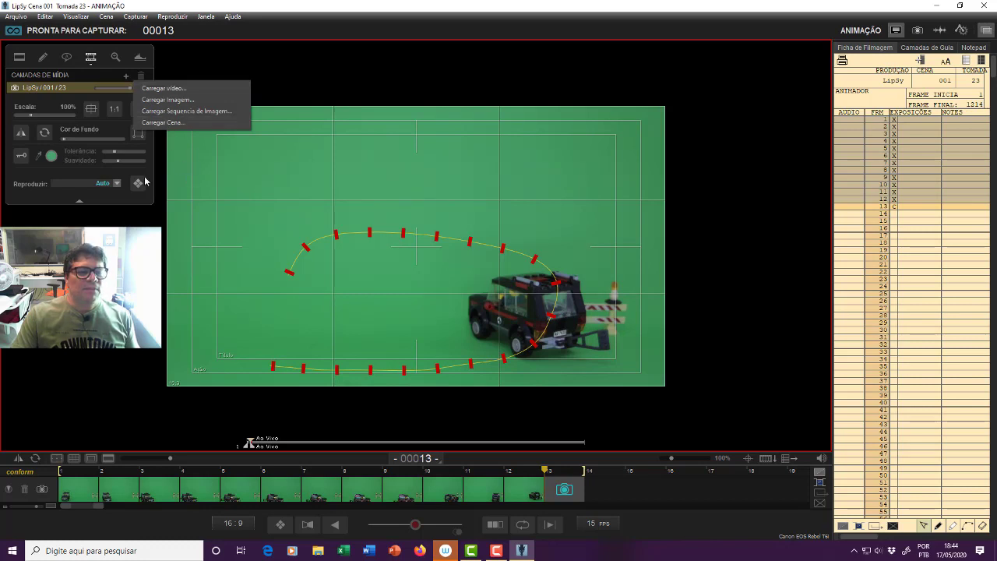
left_click(180, 158)
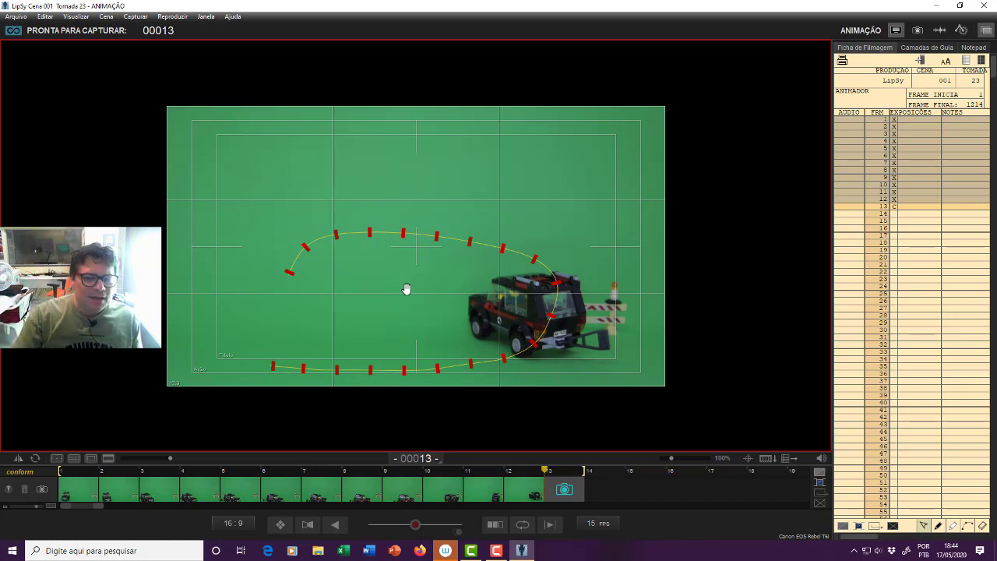
mouse_move(429, 271)
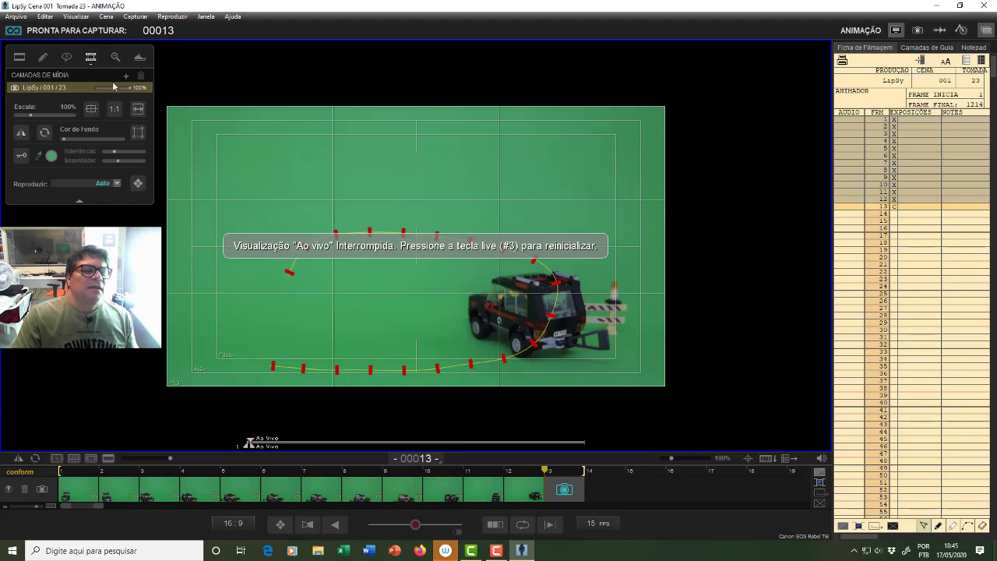
Delete the jeep's motion path with its increment marks from the Drawing layer.
left_click(116, 59)
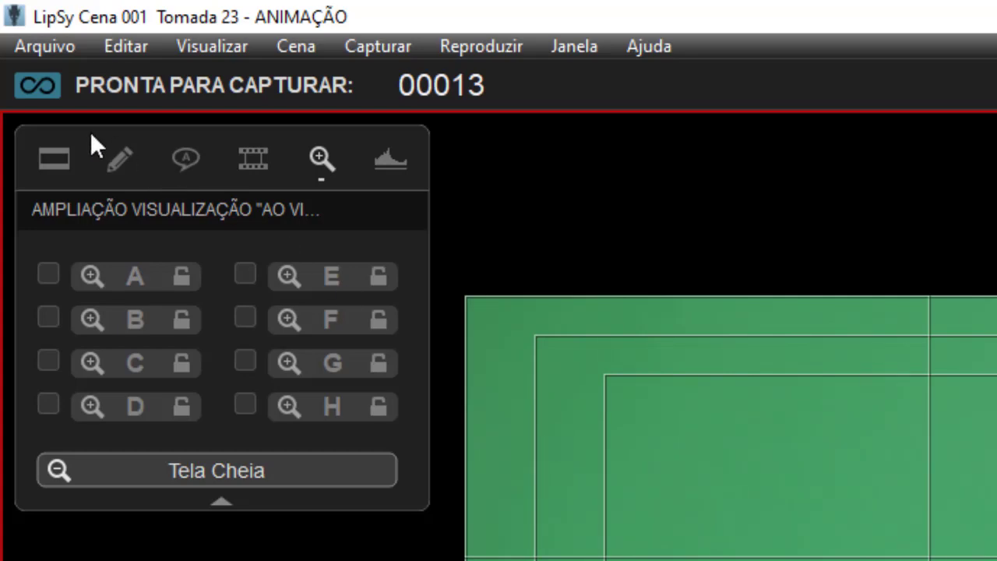
left_click(109, 157)
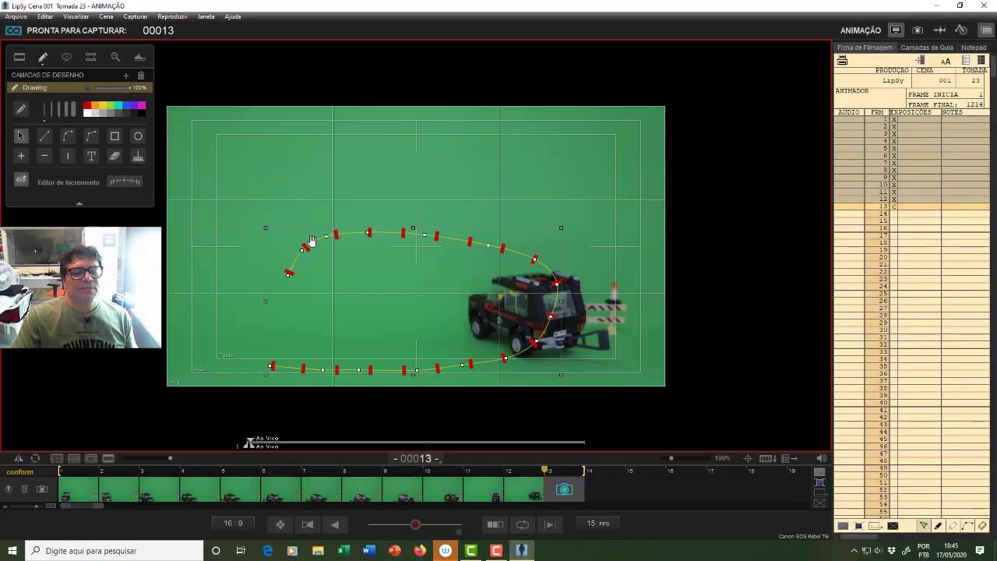
key("Delete")
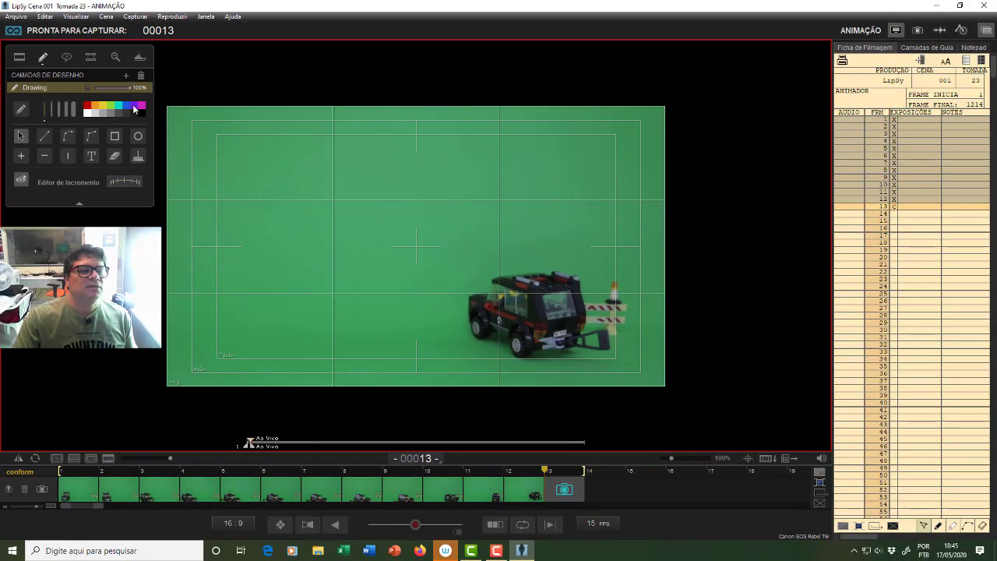
Place live-view magnification position A over the jeep to inspect it enlarged, and disable the position again.
left_click(115, 59)
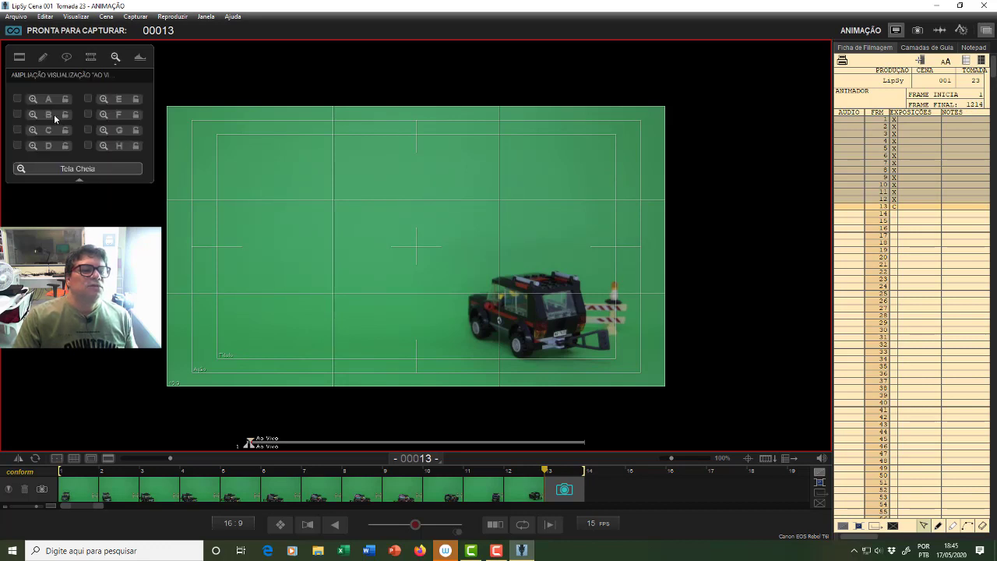
left_click(17, 99)
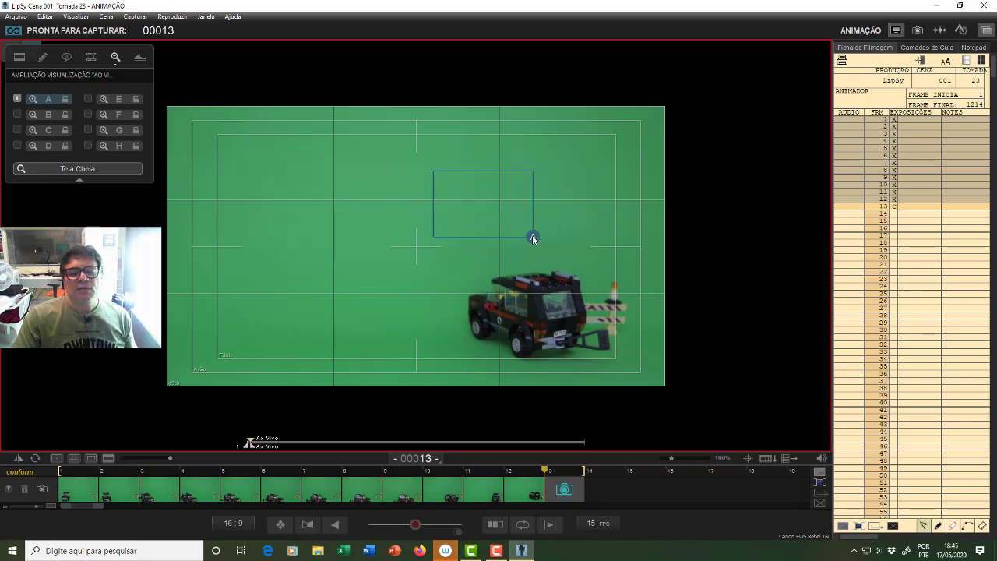
left_click_drag(534, 236, 573, 338)
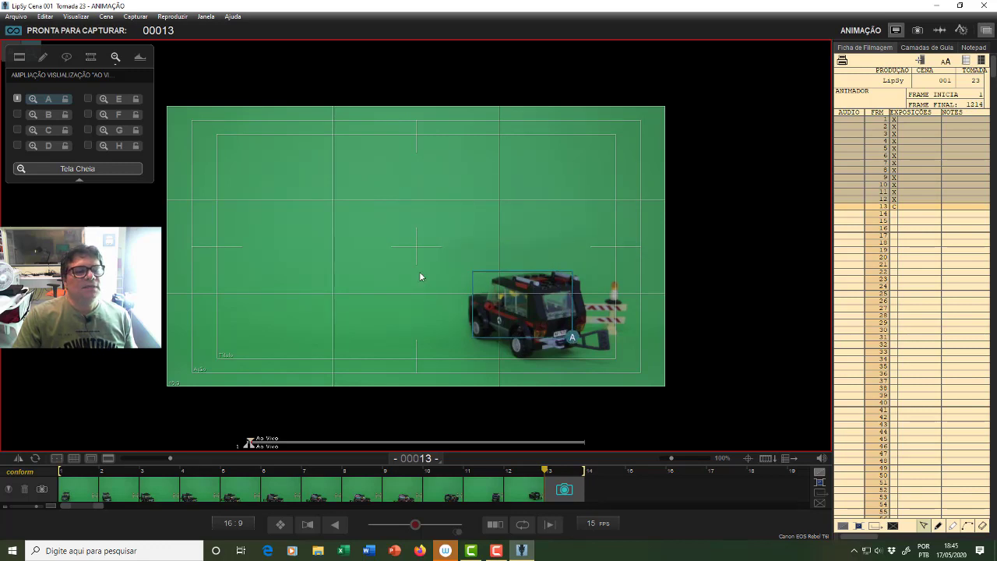
left_click(33, 99)
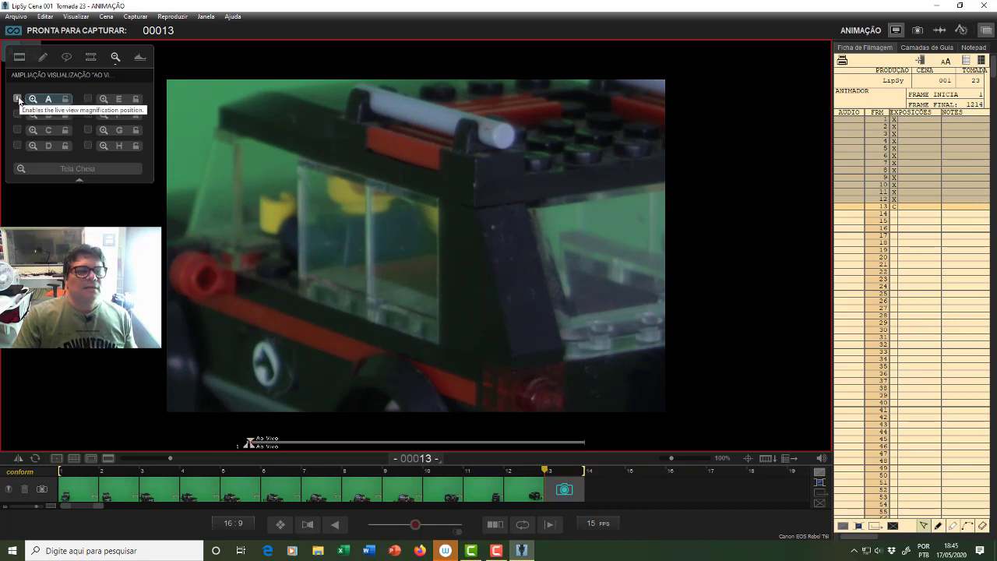
left_click(19, 100)
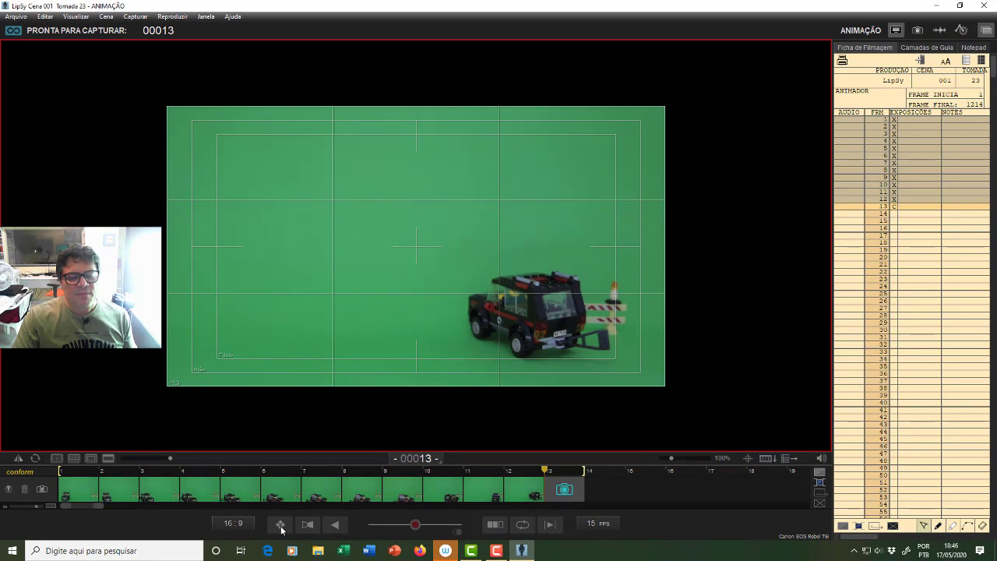
Try the automatic toggling between the live view and the previous frame, and switch it off again.
left_click(281, 526)
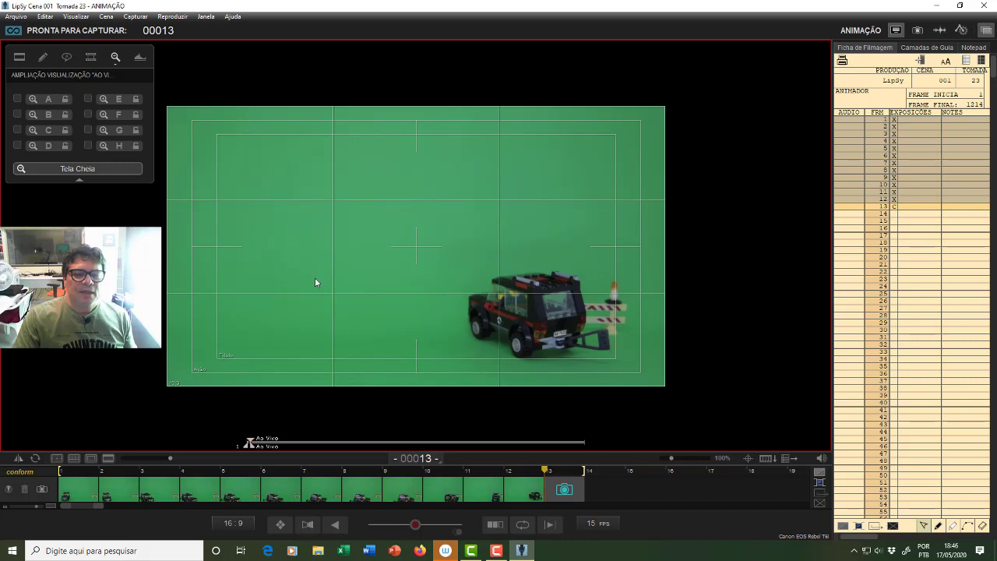
left_click(308, 528)
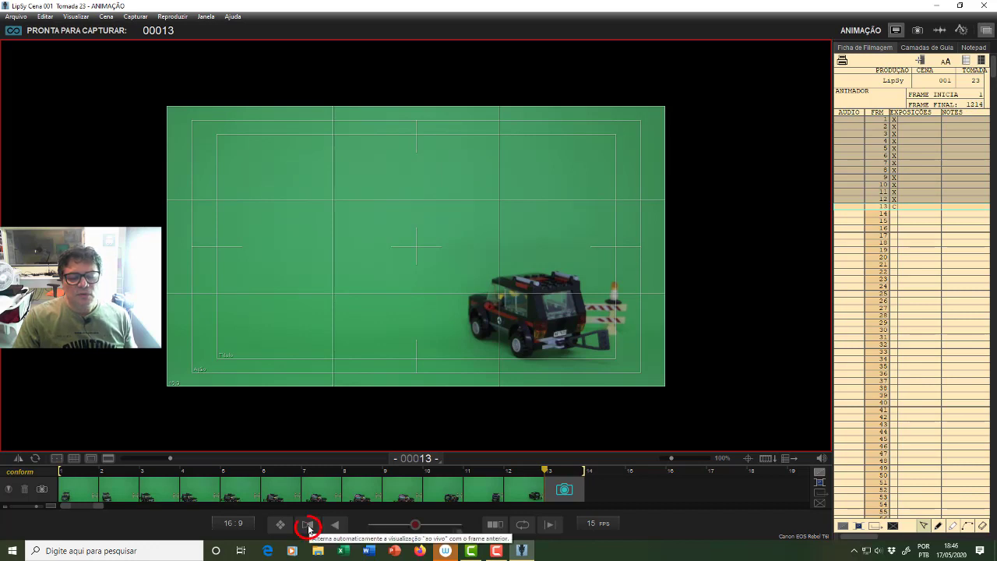
left_click(308, 528)
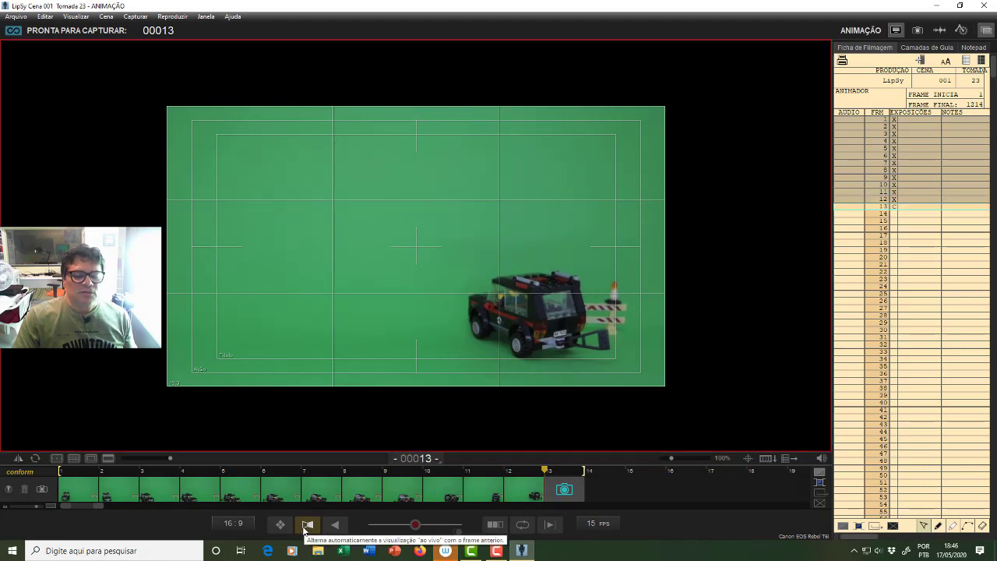
left_click(306, 525)
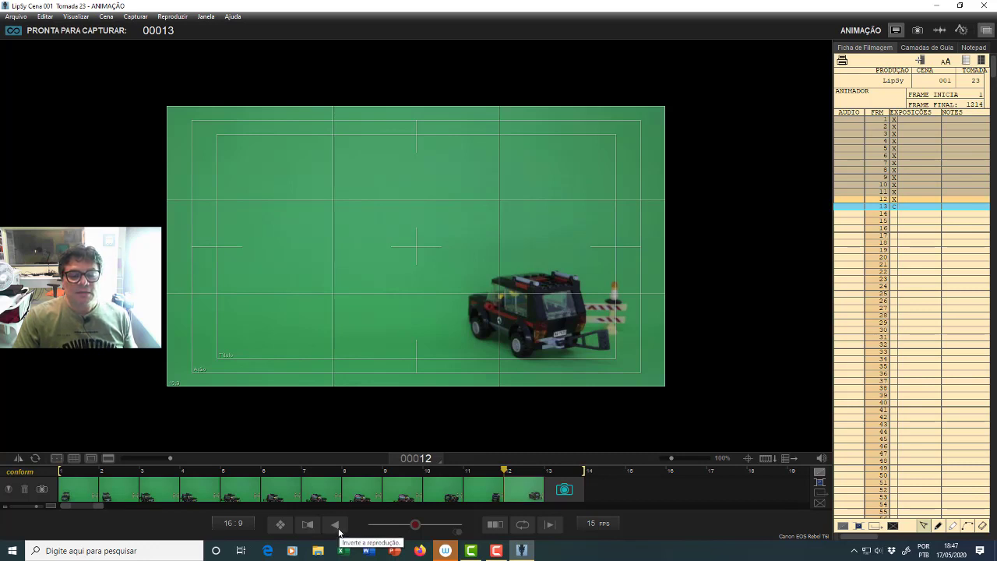
Play the jeep take in reverse and turn reverse playback off again.
left_click(334, 524)
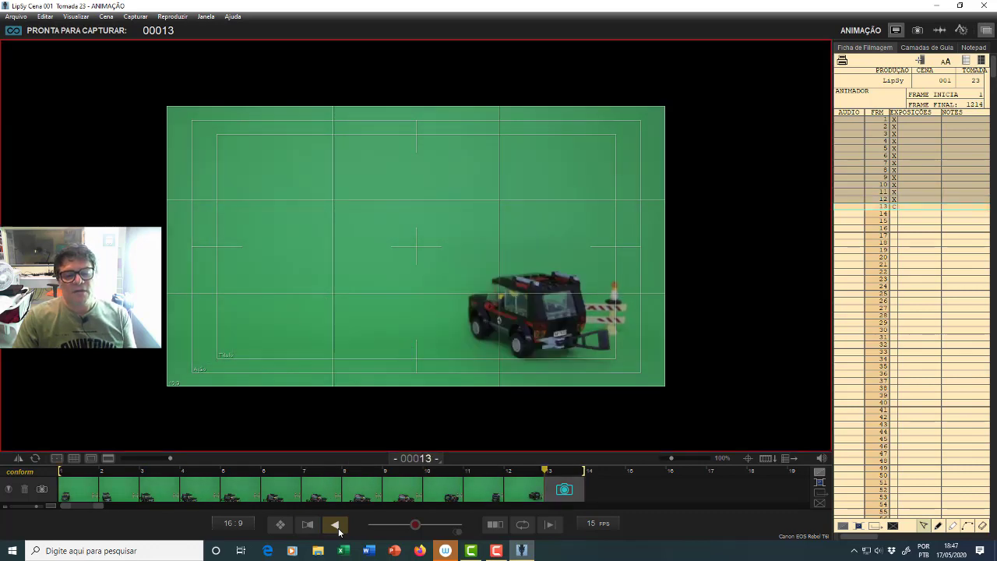
key("0")
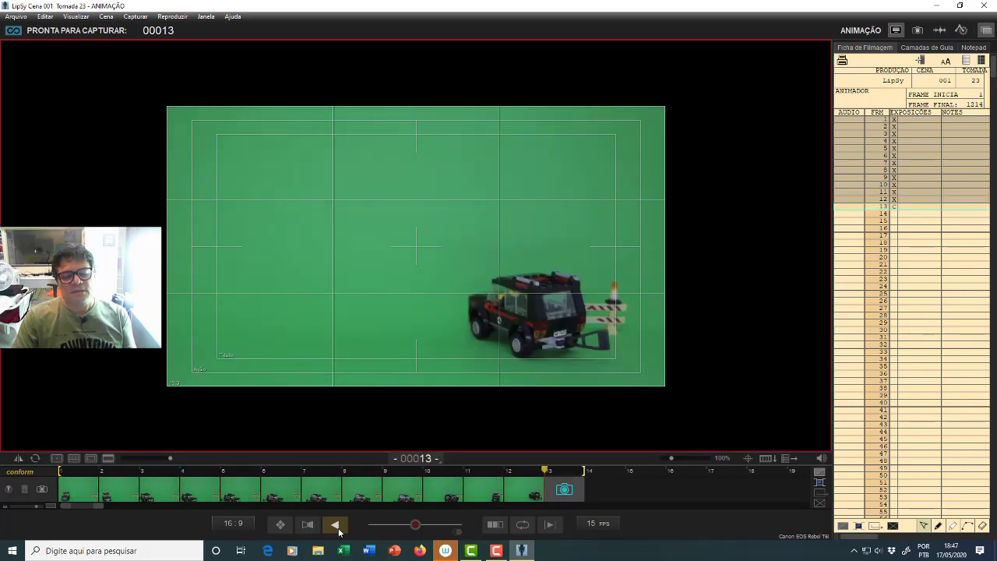
left_click(338, 529)
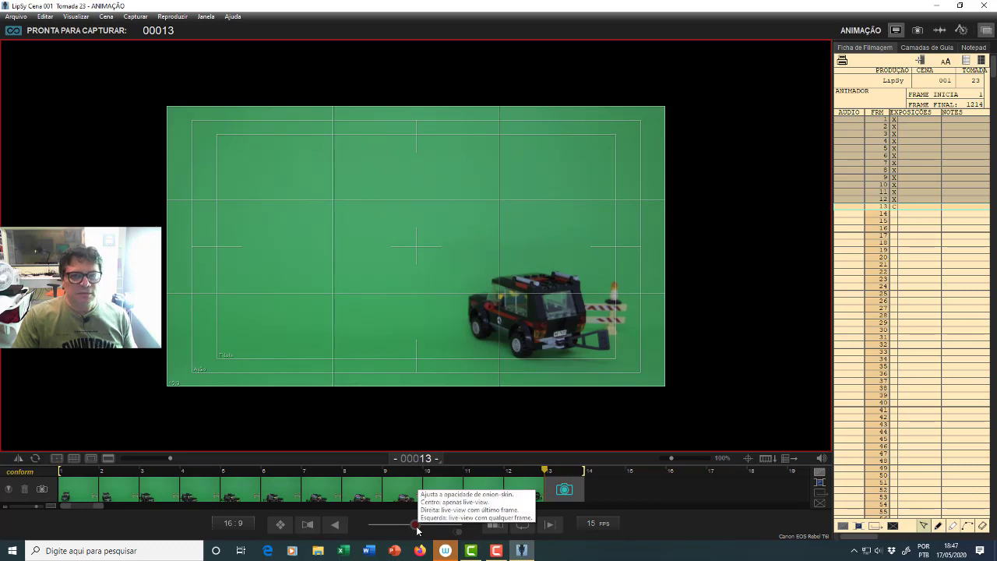
Blend the live view with a captured frame using onion skin, and return the opacity to live view only.
mouse_move(418, 530)
left_mouse_down()
mouse_move(389, 525)
mouse_move(418, 530)
left_mouse_up()
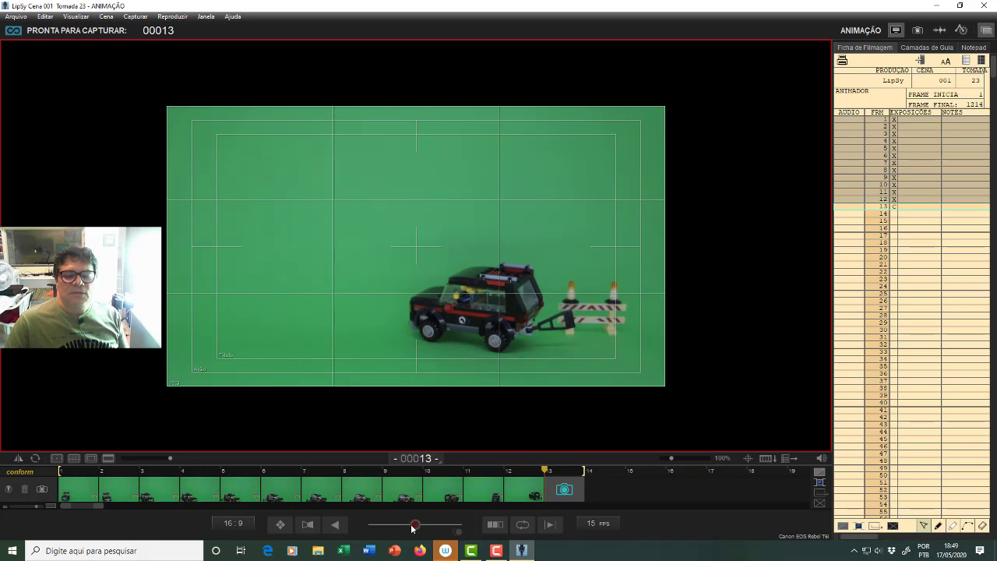
mouse_move(414, 527)
left_mouse_down()
mouse_move(381, 526)
mouse_move(417, 524)
left_mouse_up()
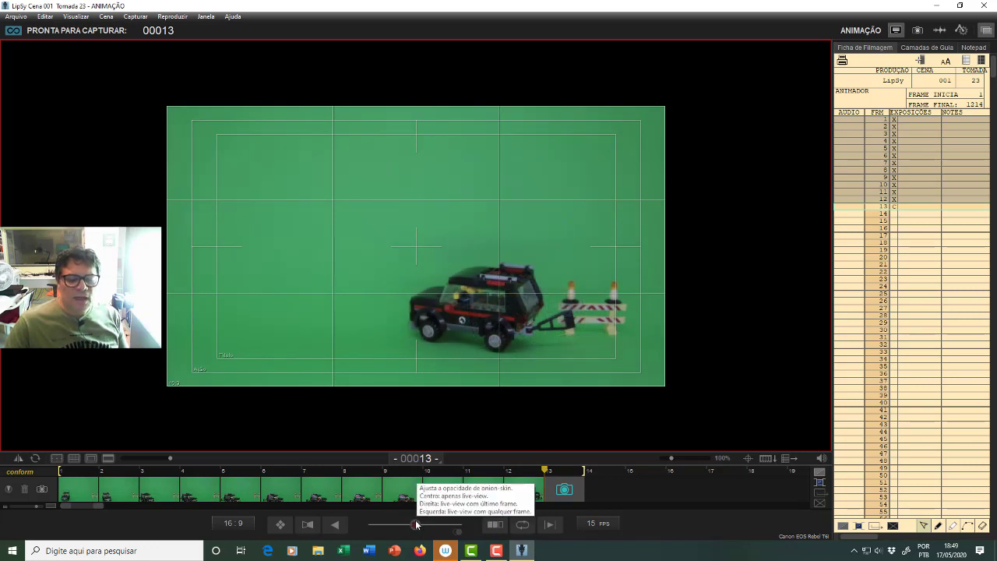
left_click_drag(417, 525, 390, 526)
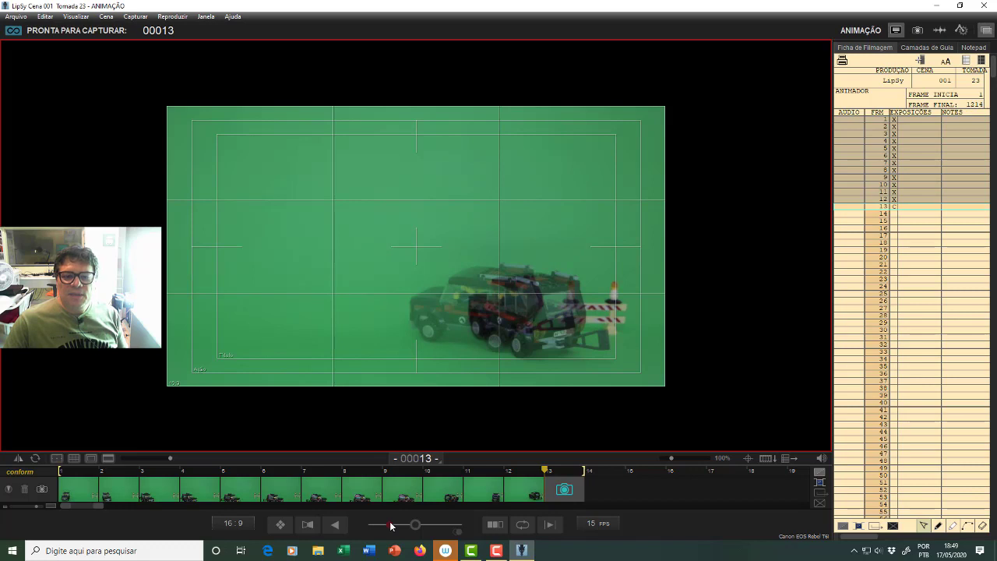
left_click_drag(391, 527, 413, 524)
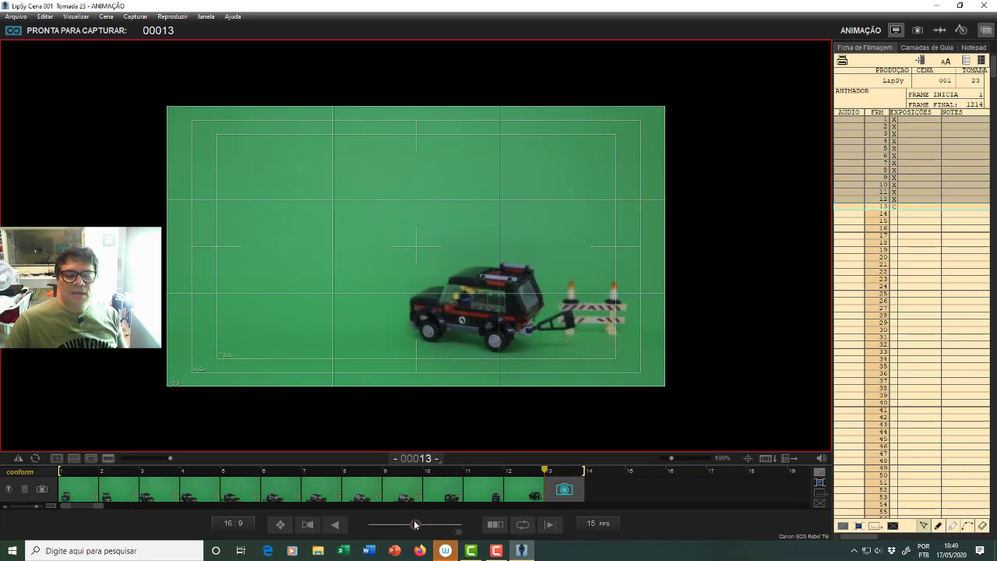
Turn on black frames, play the take, and turn black frames off again.
left_click(495, 524)
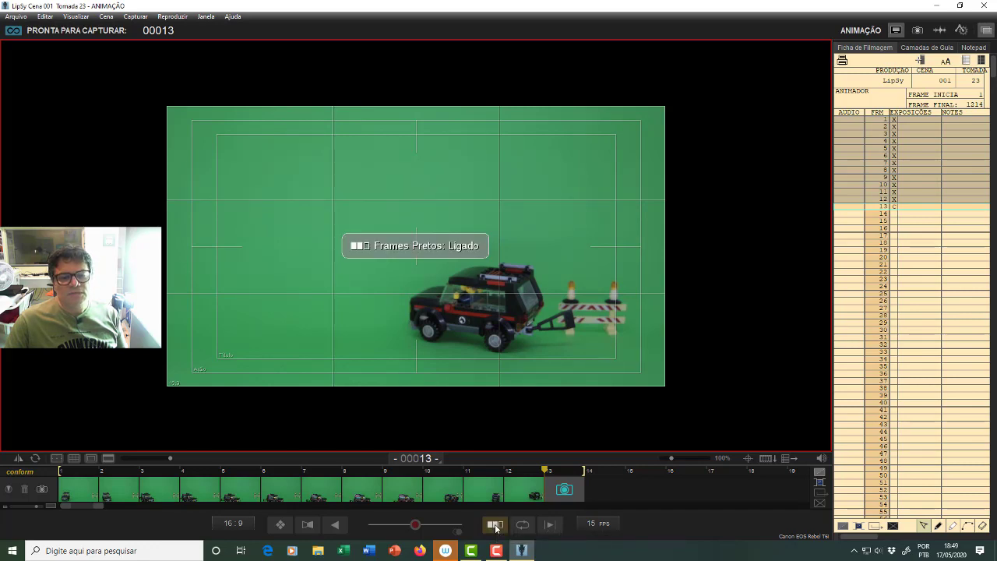
key("0")
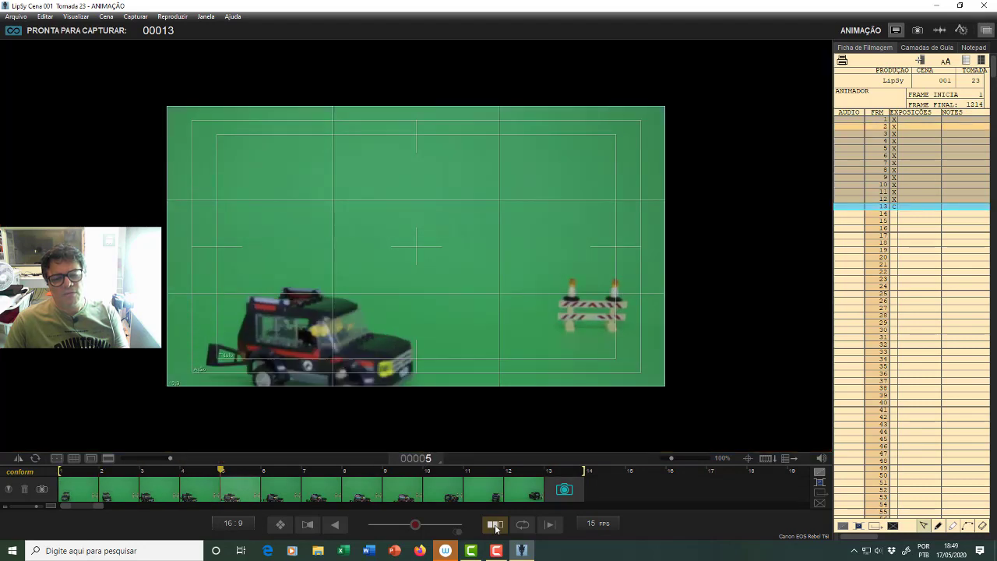
left_click(496, 526)
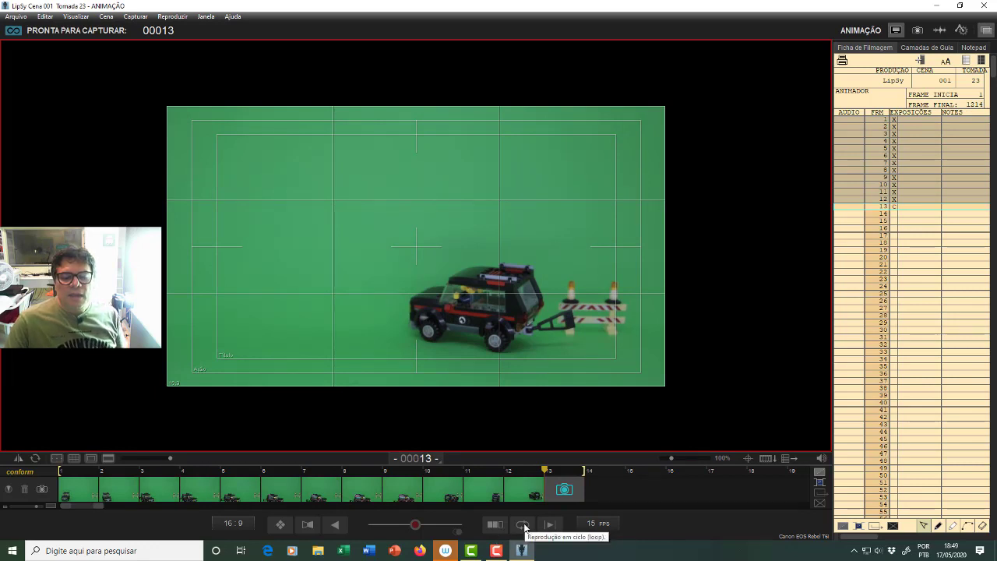
Play the jeep take in a continuous loop and turn loop playback off again.
left_click(522, 525)
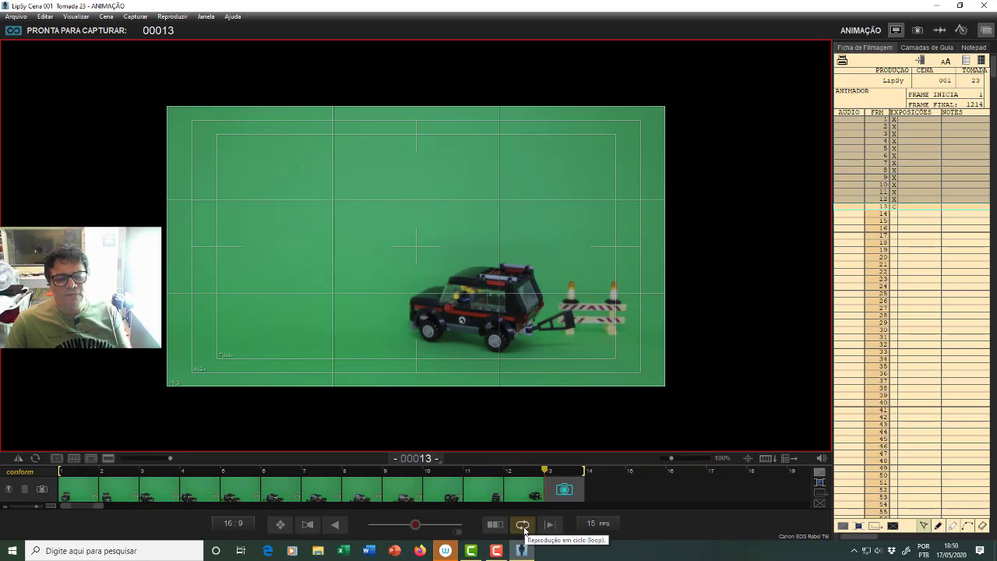
key("0")
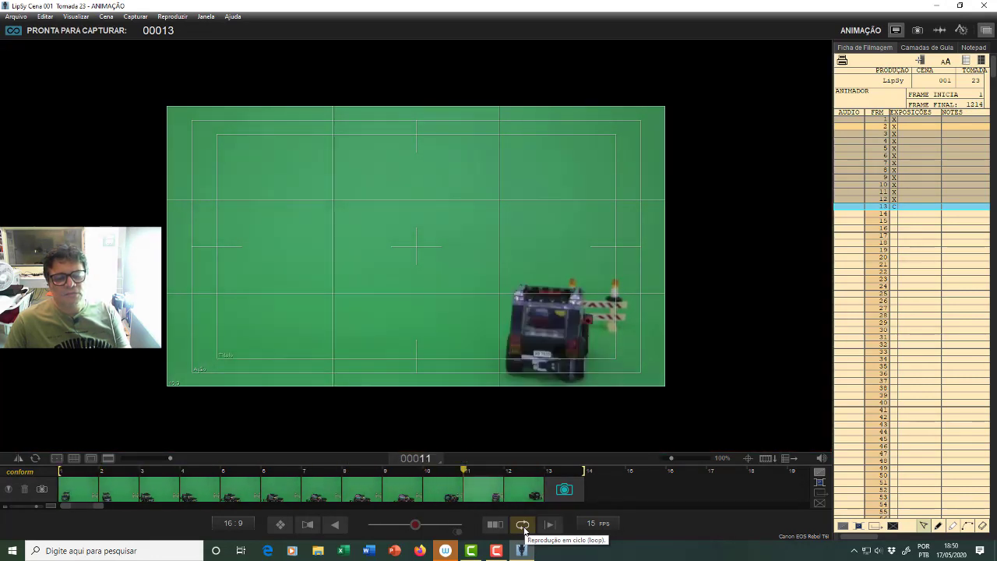
left_click(524, 529)
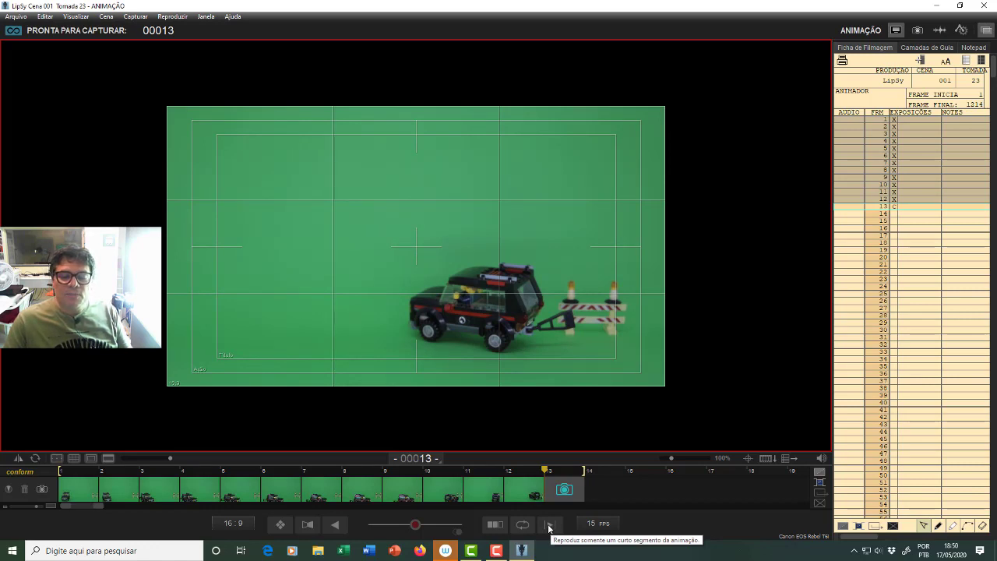
Turn on short playback and play only a short segment of the jeep animation.
left_click(549, 525)
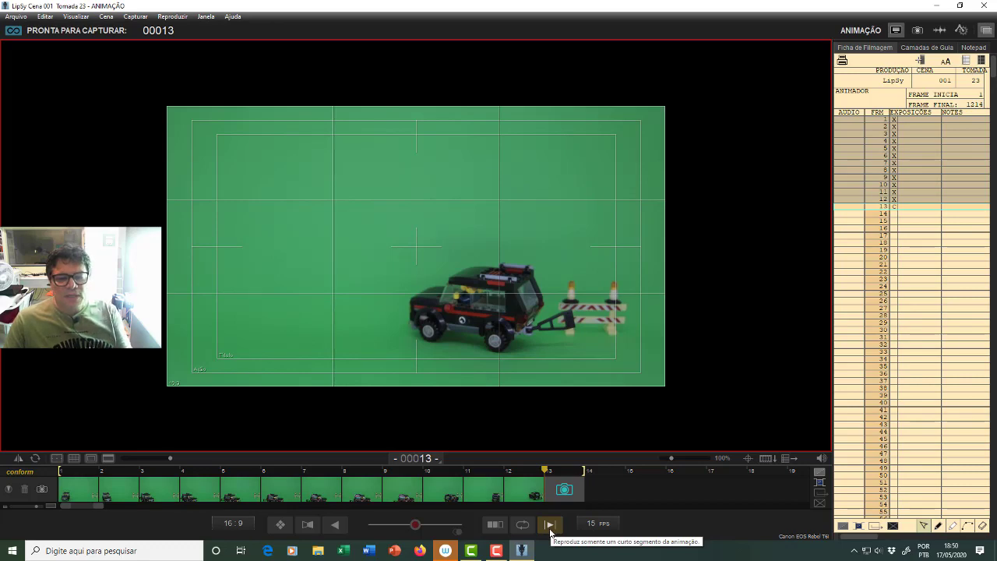
key("0")
key("0")
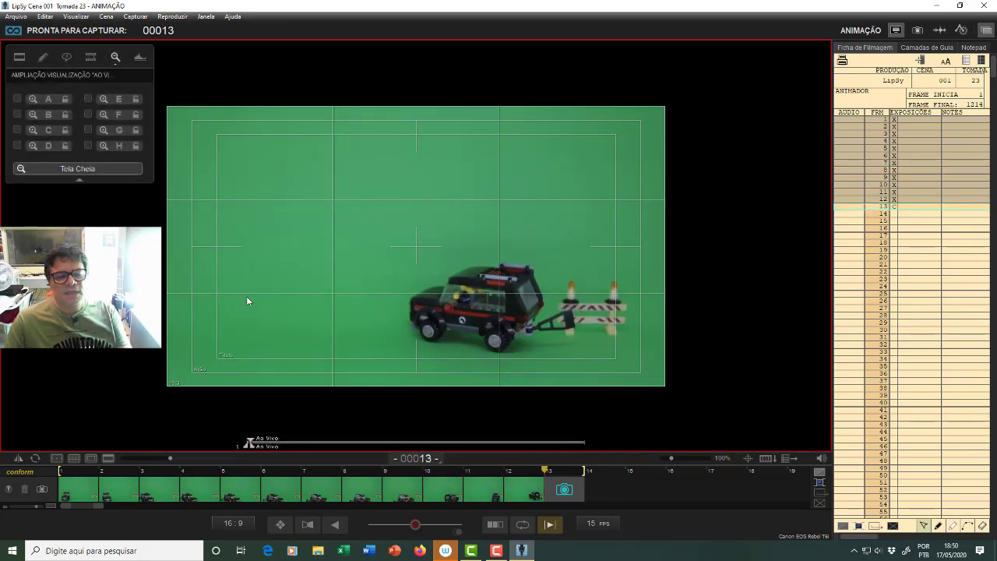
Replay the short segment of the jeep animation and turn short playback off.
key("0")
key("0")
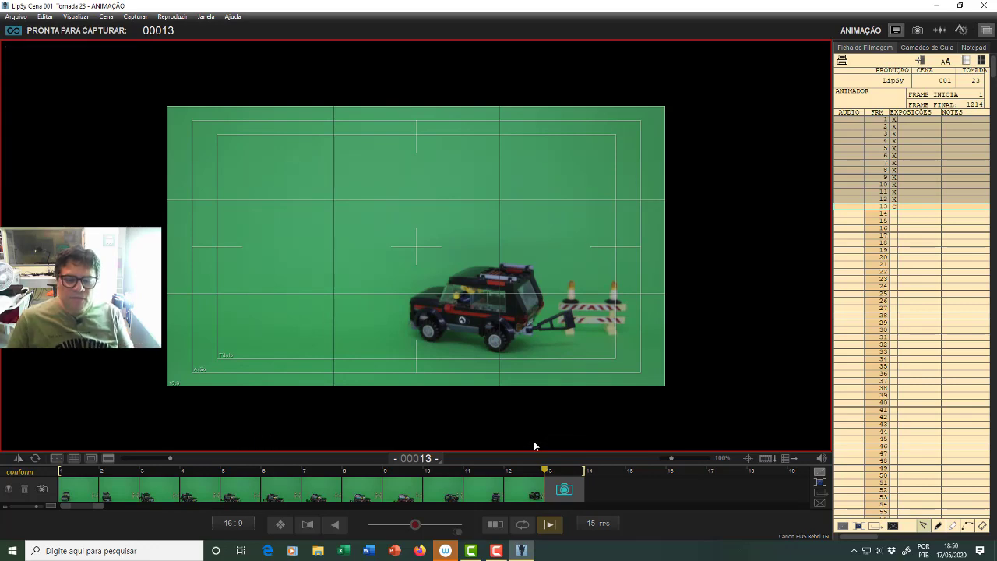
key("6")
key("6")
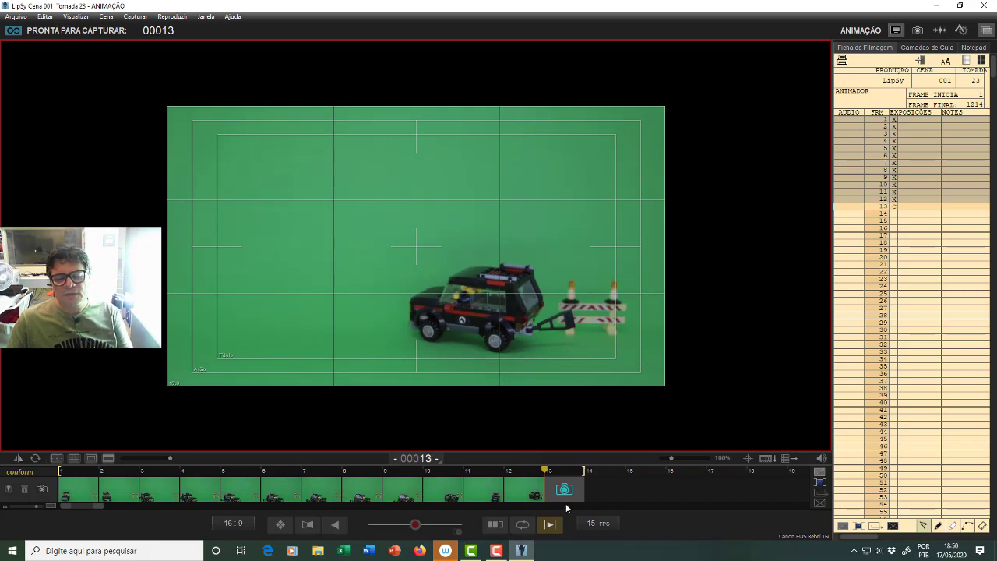
left_click(550, 528)
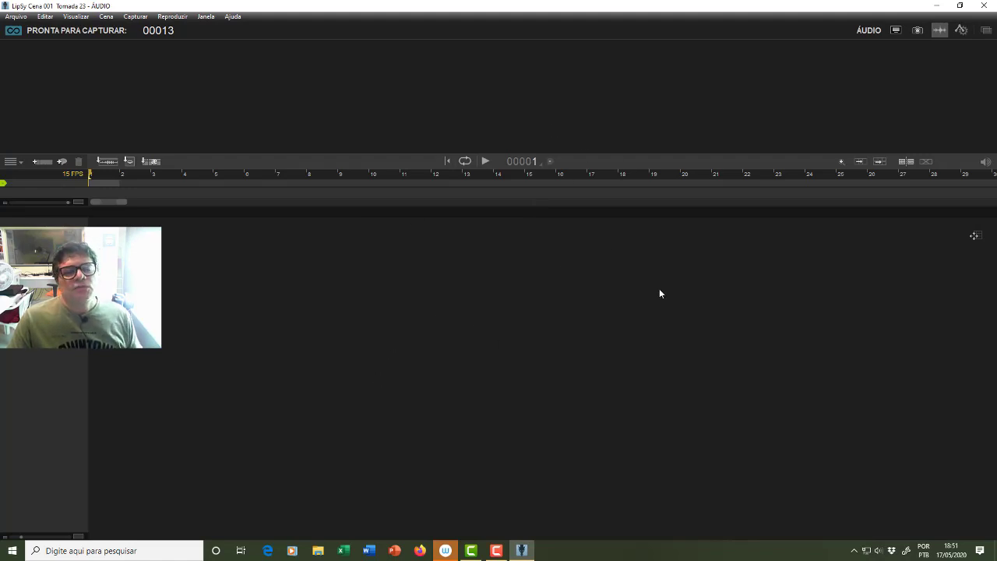
View the Cinematography, Audio and Arc Motion Control workspaces, and return to the Animation workspace.
left_click(917, 32)
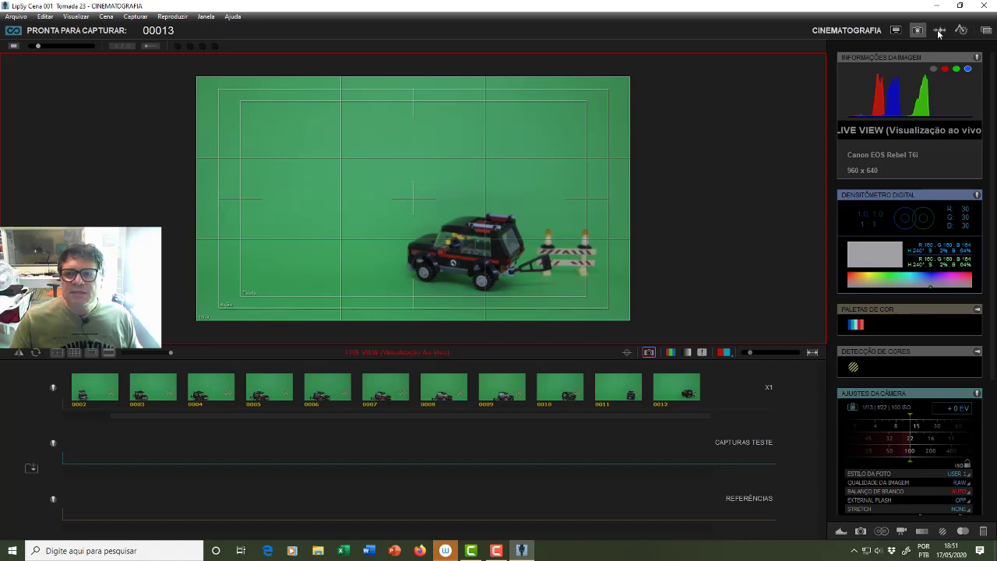
left_click(940, 31)
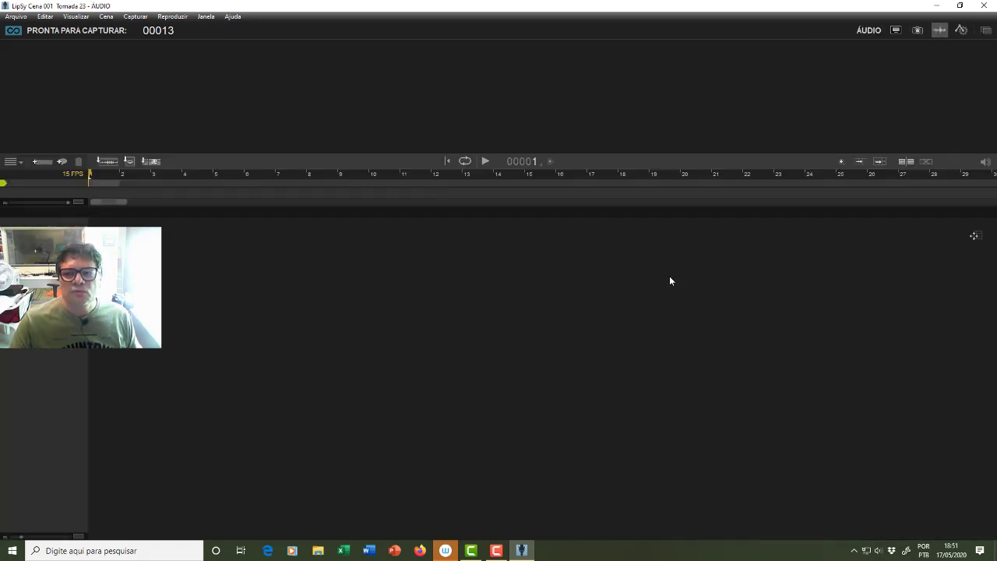
left_click(960, 31)
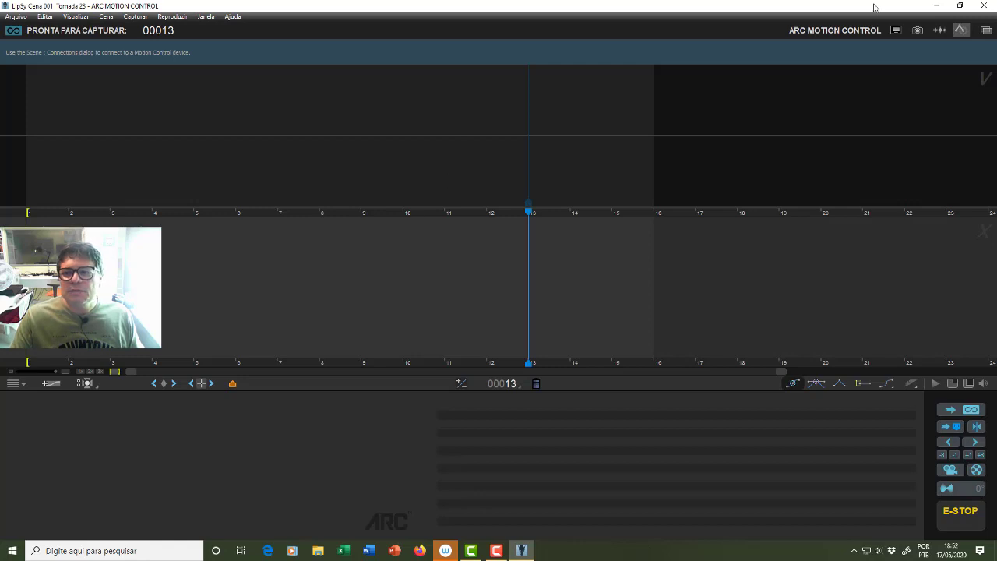
left_click(895, 31)
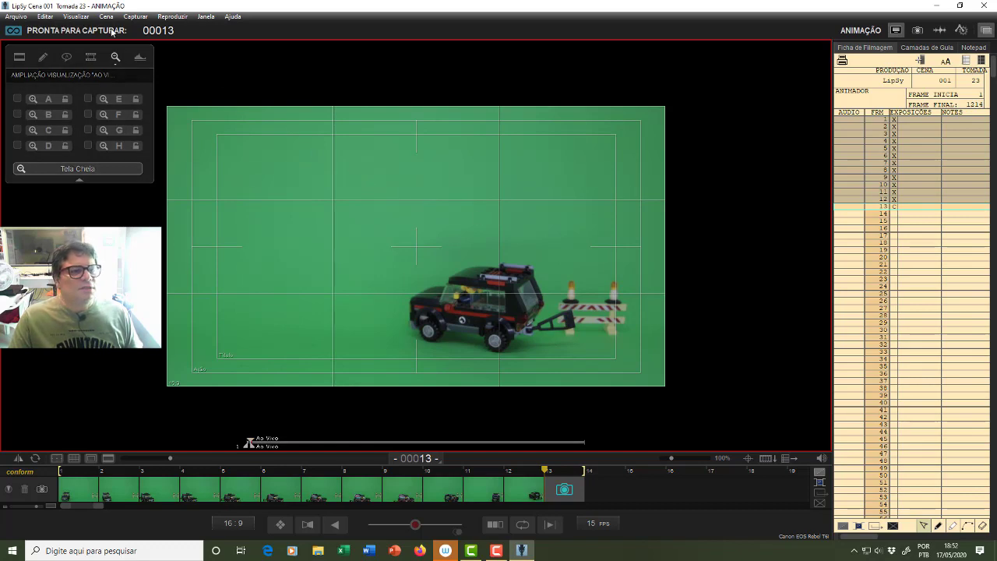
left_click(48, 19)
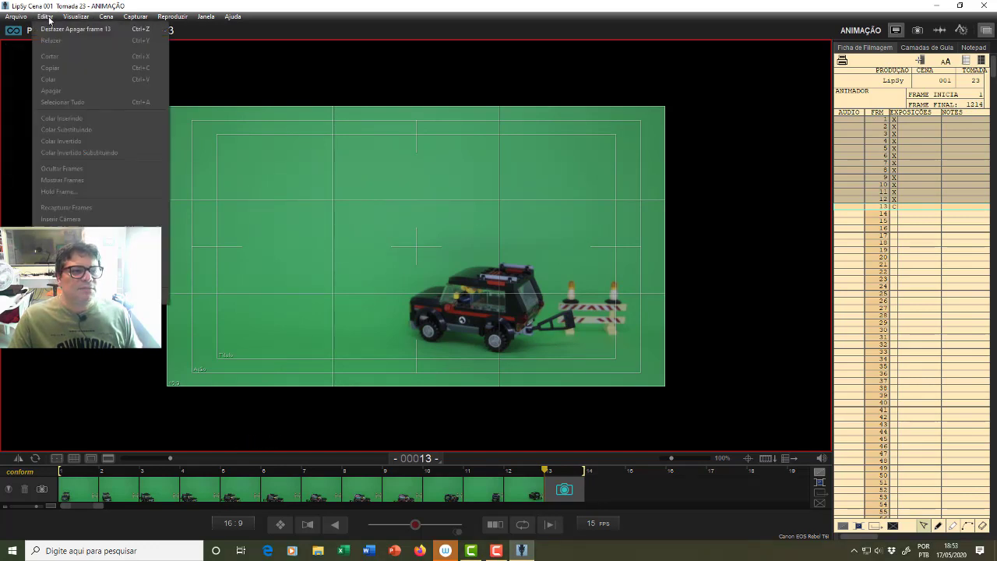
mouse_move(76, 19)
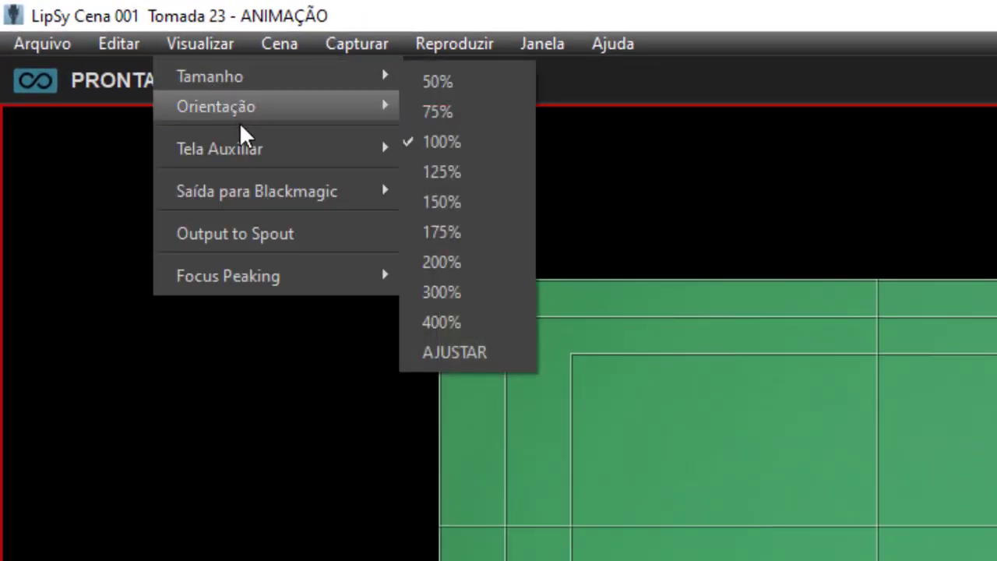
mouse_move(245, 154)
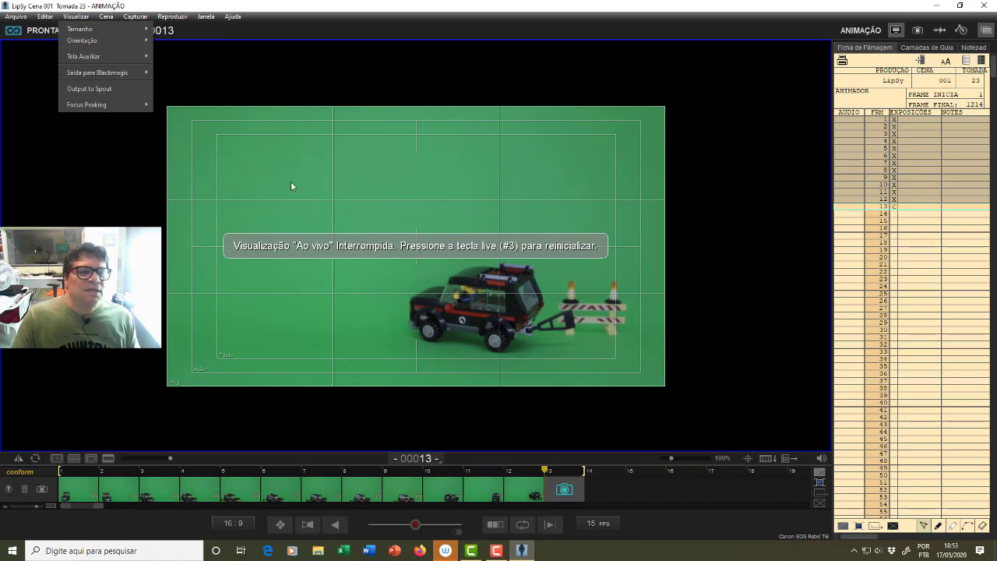
left_click(186, 17)
left_click(185, 17)
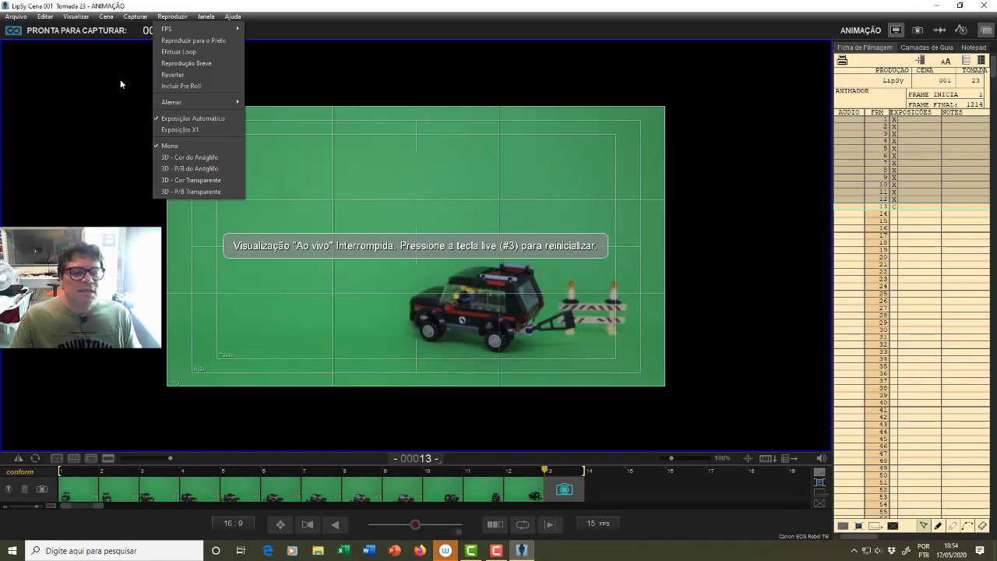
key("3")
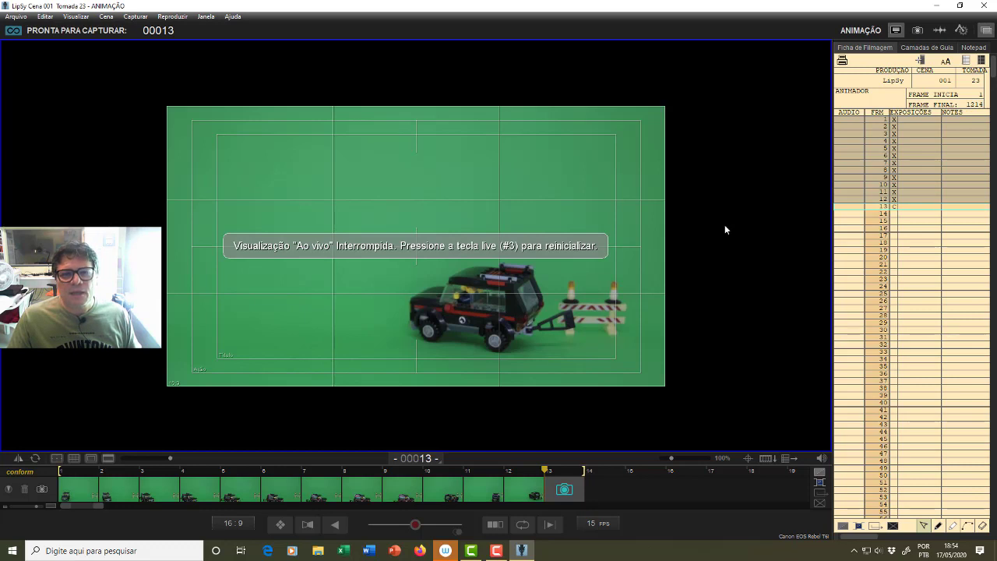
Export all frames of the take at 15 fps and 1920 x 1080 as LipSy_001_23.mp4 in the Vida Animada folder.
left_click(21, 17)
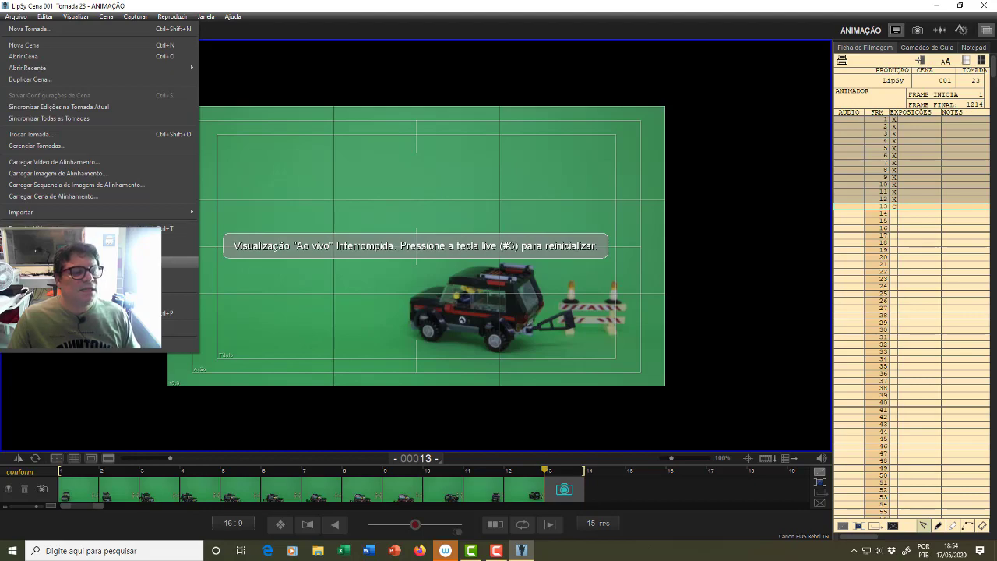
left_click(81, 228)
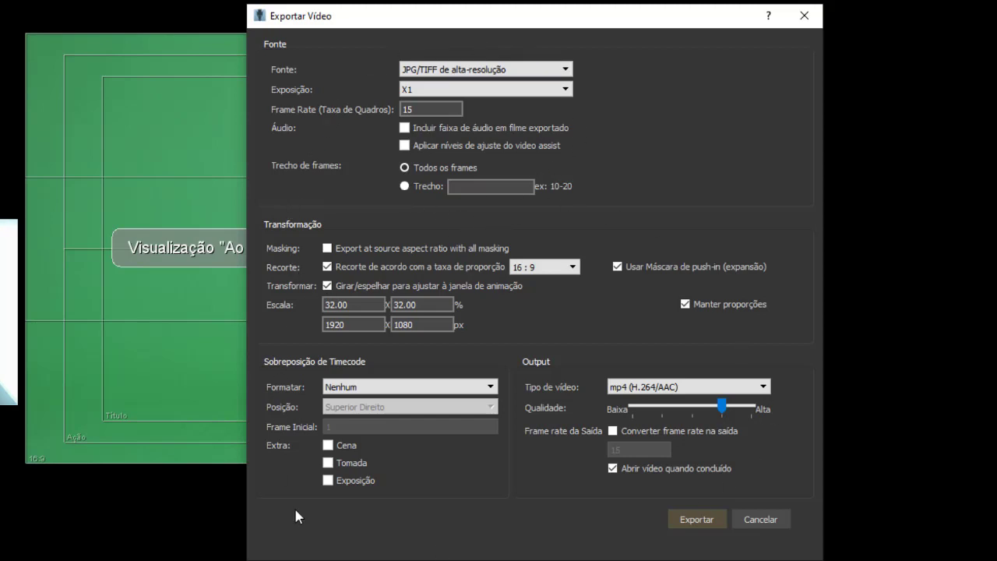
left_click(696, 518)
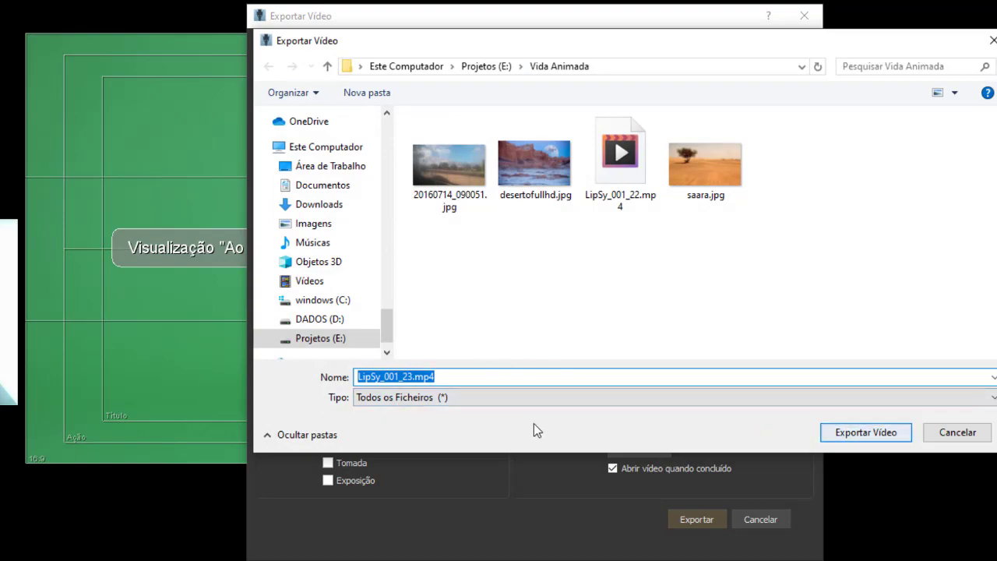
left_click(839, 437)
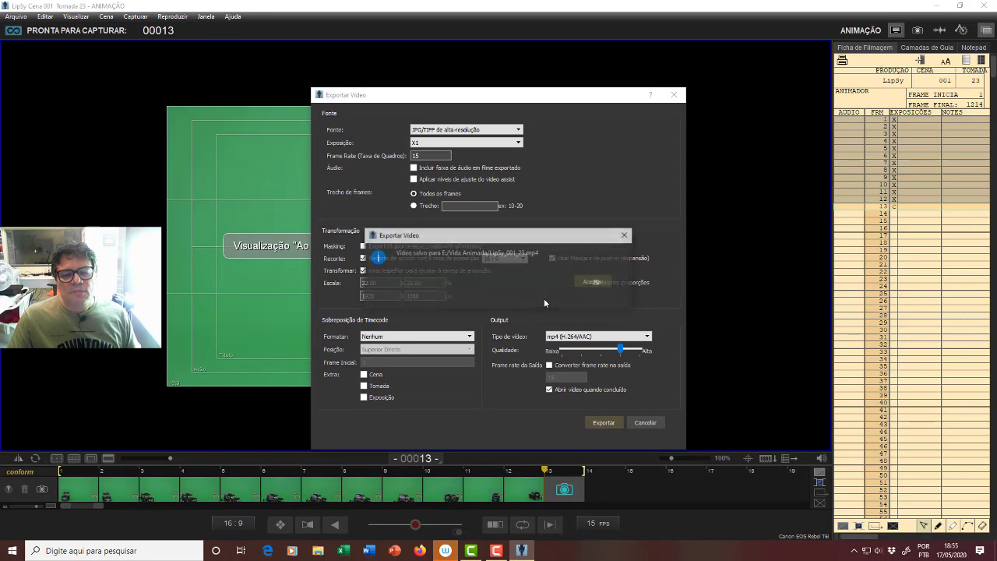
left_click(604, 284)
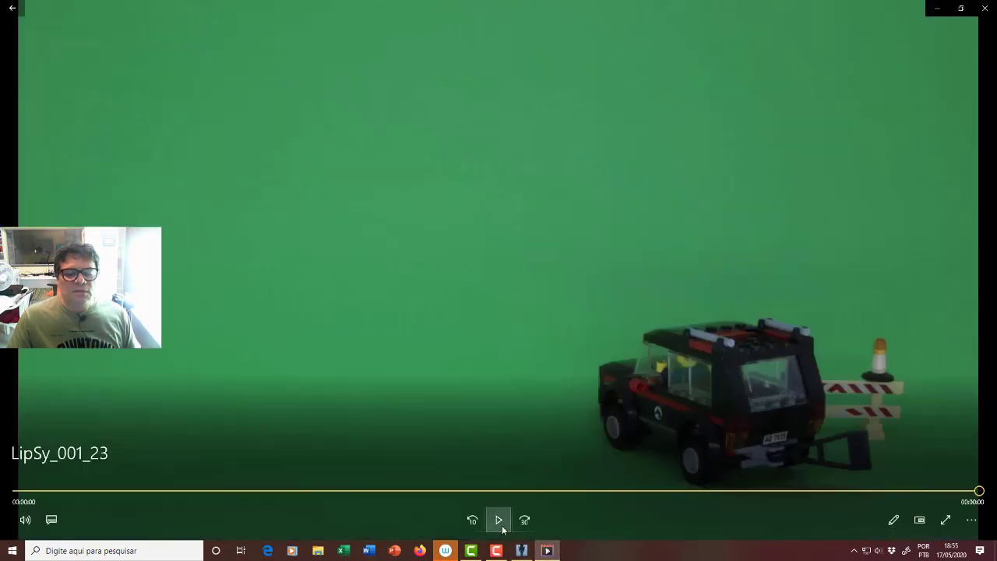
Play the exported LipSy_001_23 video several times in the video player and switch back to Dragonframe.
left_click(499, 520)
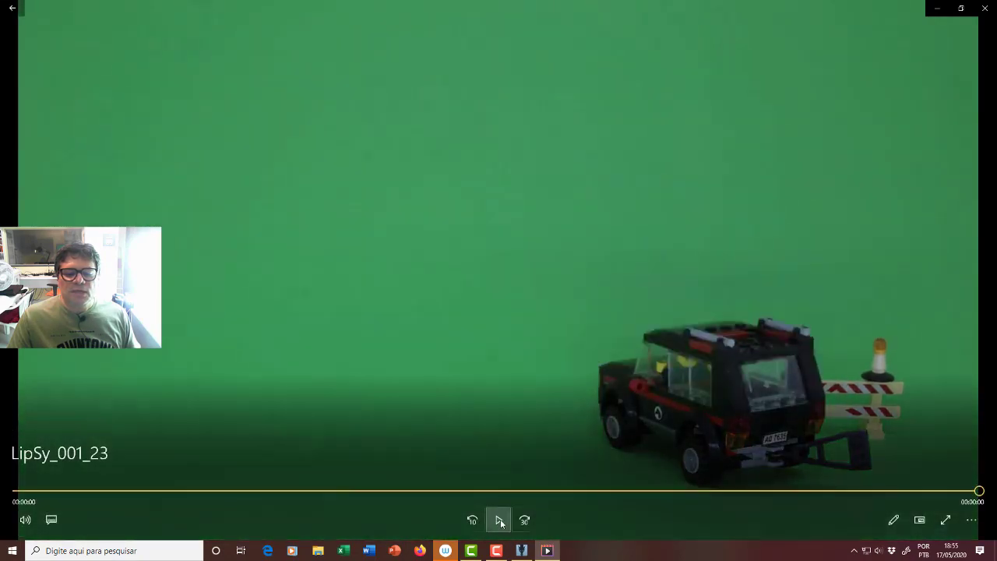
left_click(499, 520)
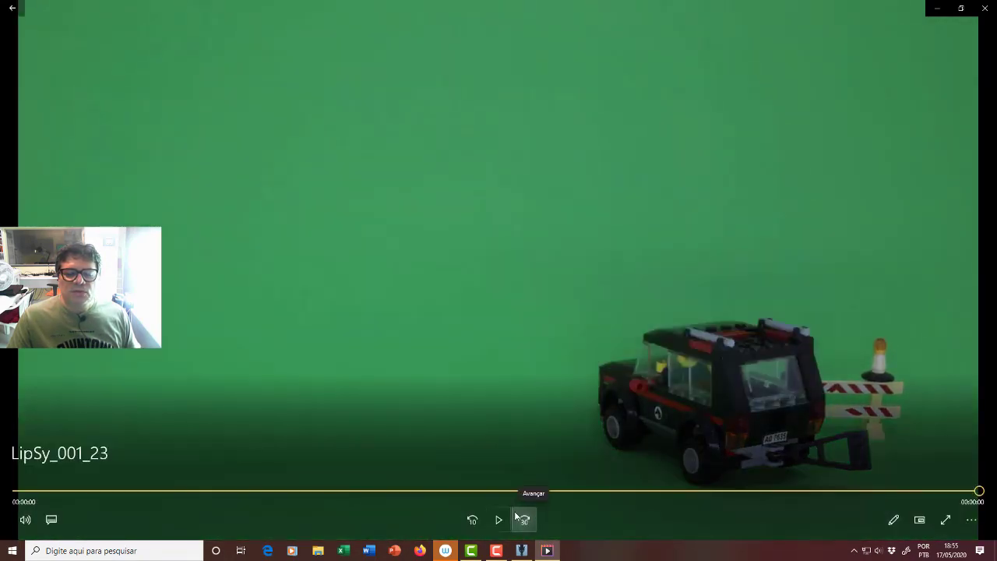
left_click(499, 519)
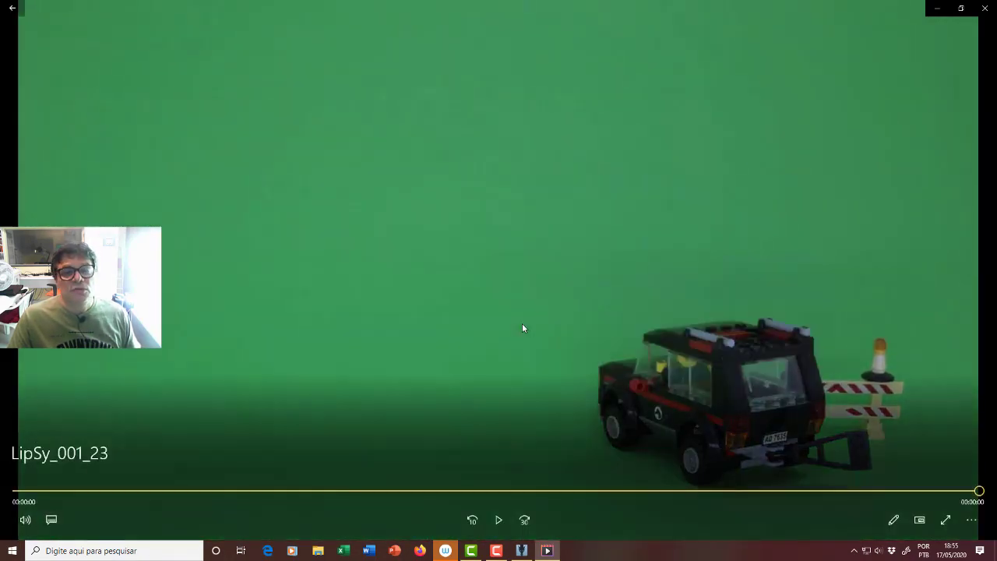
left_click(500, 519)
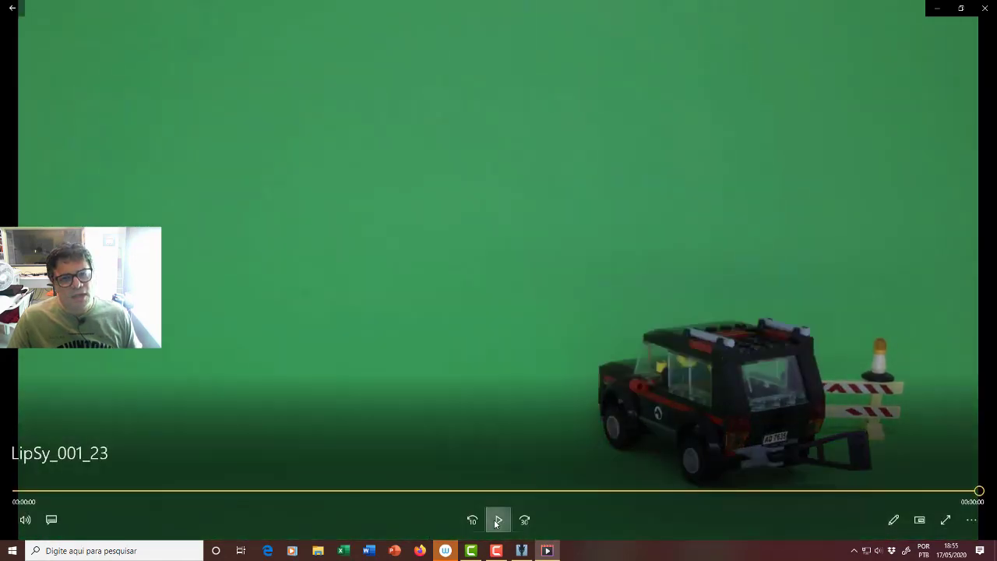
left_click(497, 520)
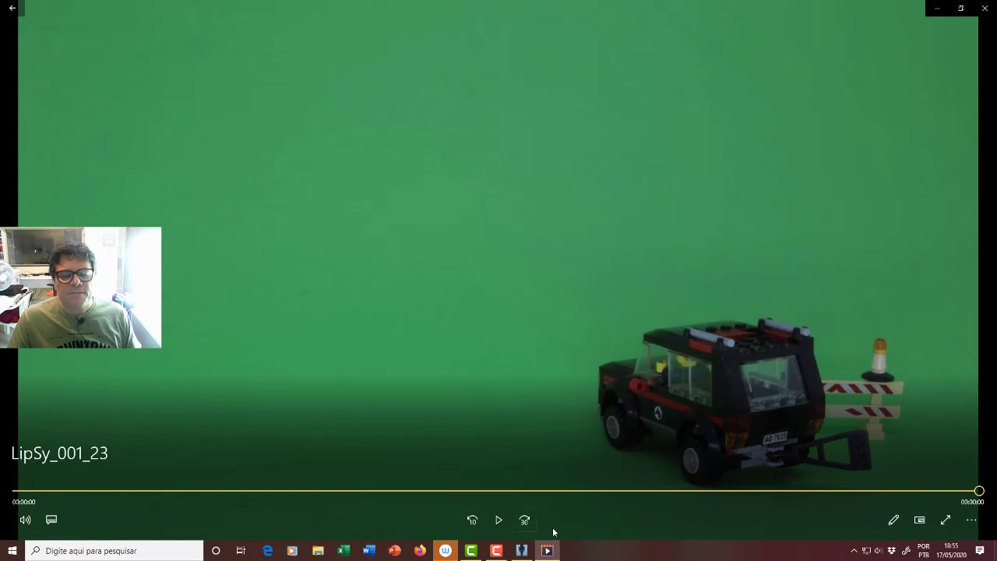
mouse_move(545, 551)
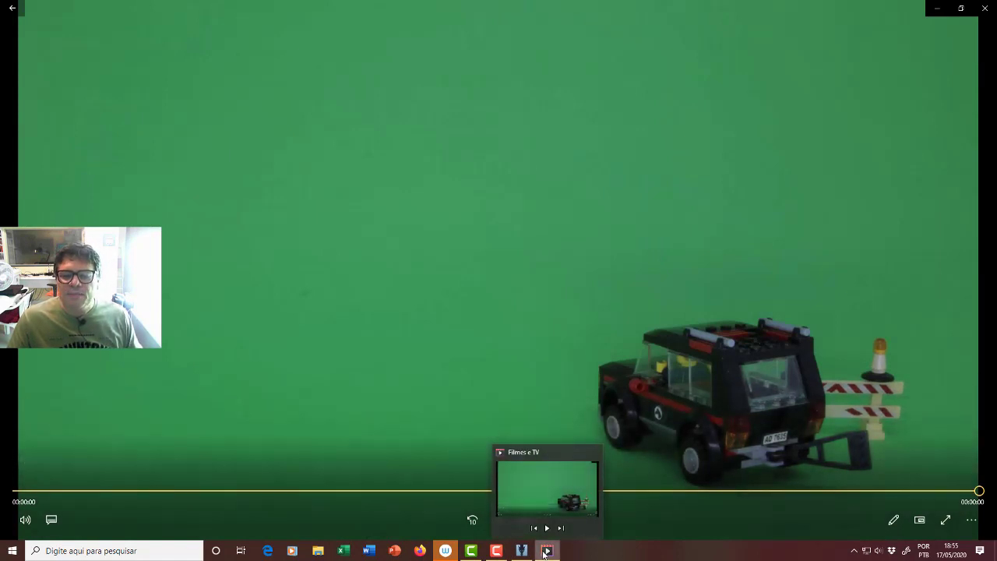
left_click(522, 550)
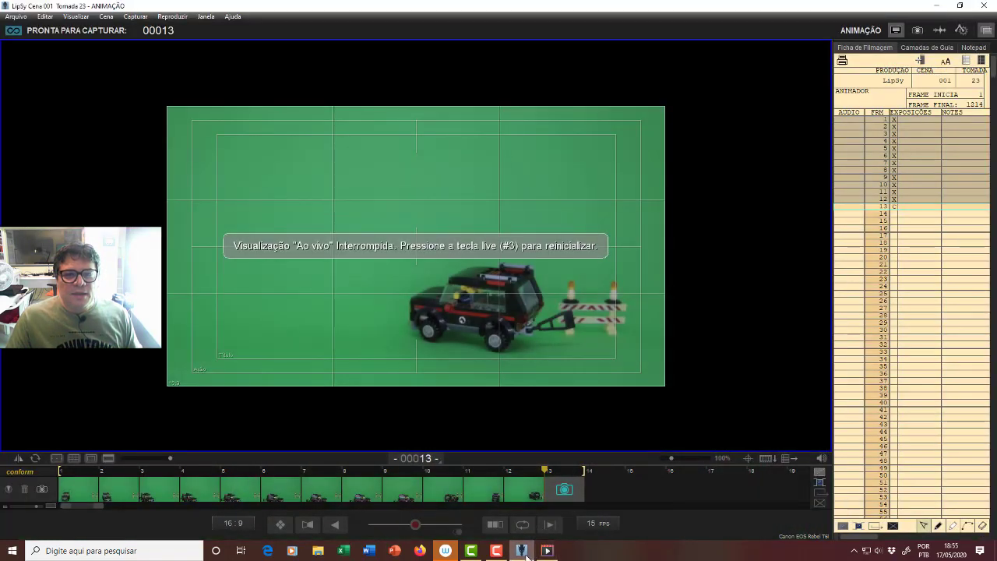